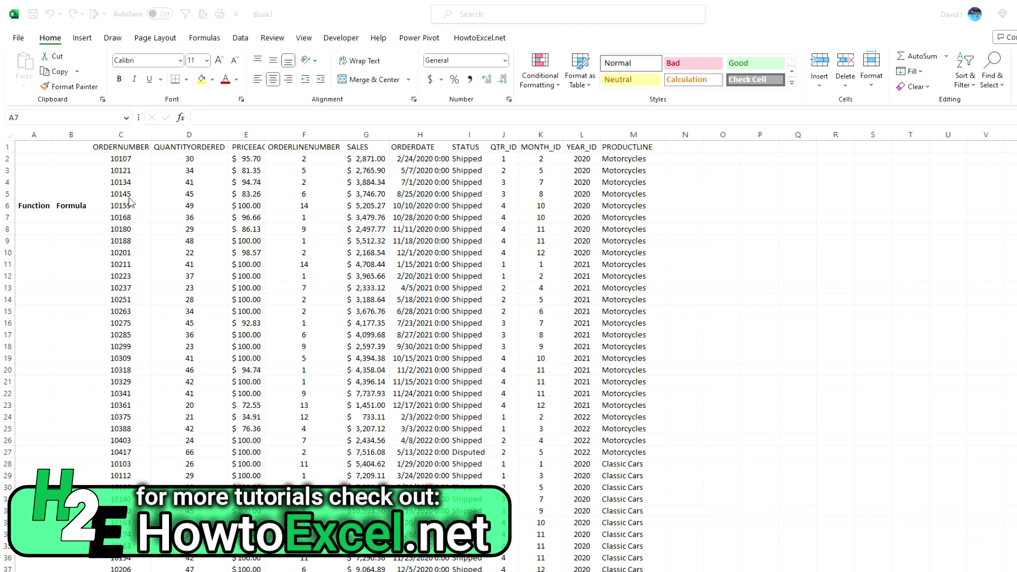
Step: Label cell A7 in the Function column as SUM
click(49, 217)
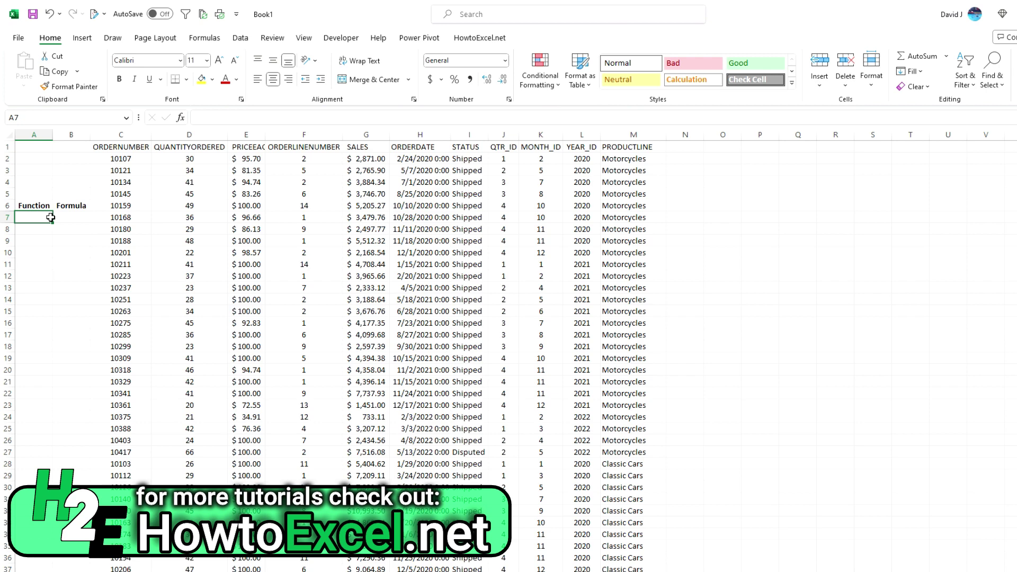
text(SUM)
key(Tab)
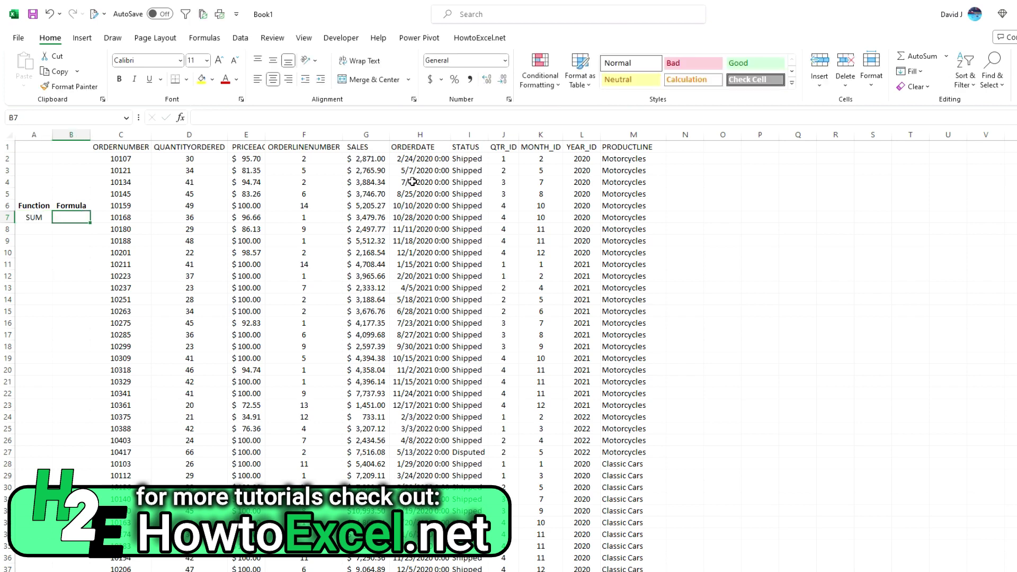
Step: Total the whole Sales column in B7 with the formula =SUM(G:G)
text(=SUM()
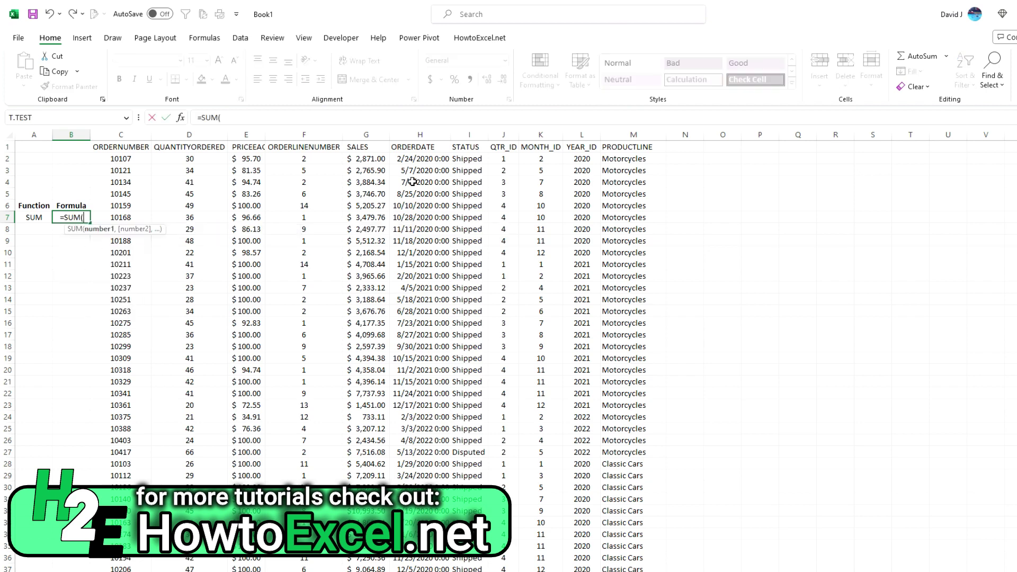
click(387, 133)
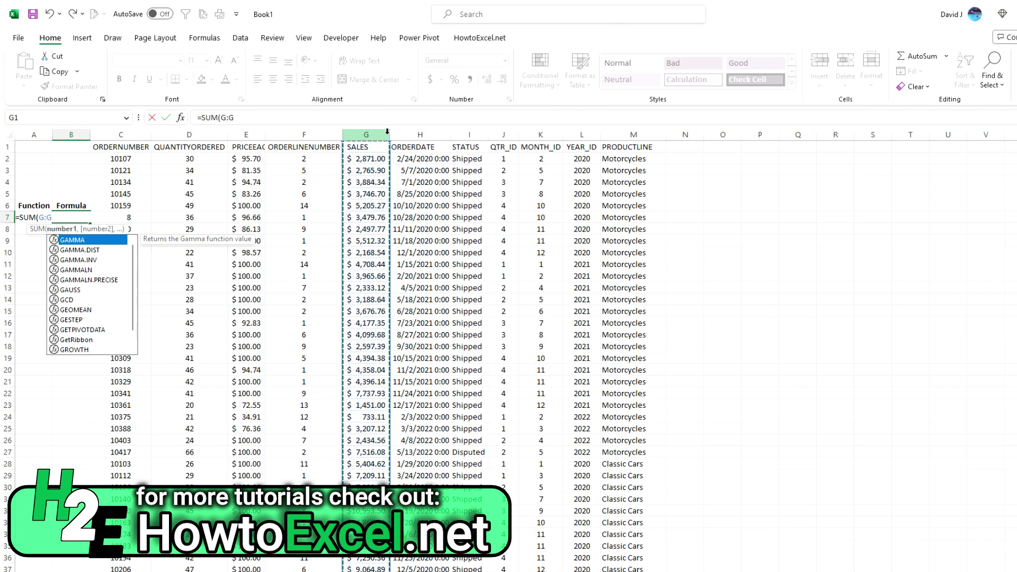
key(Return)
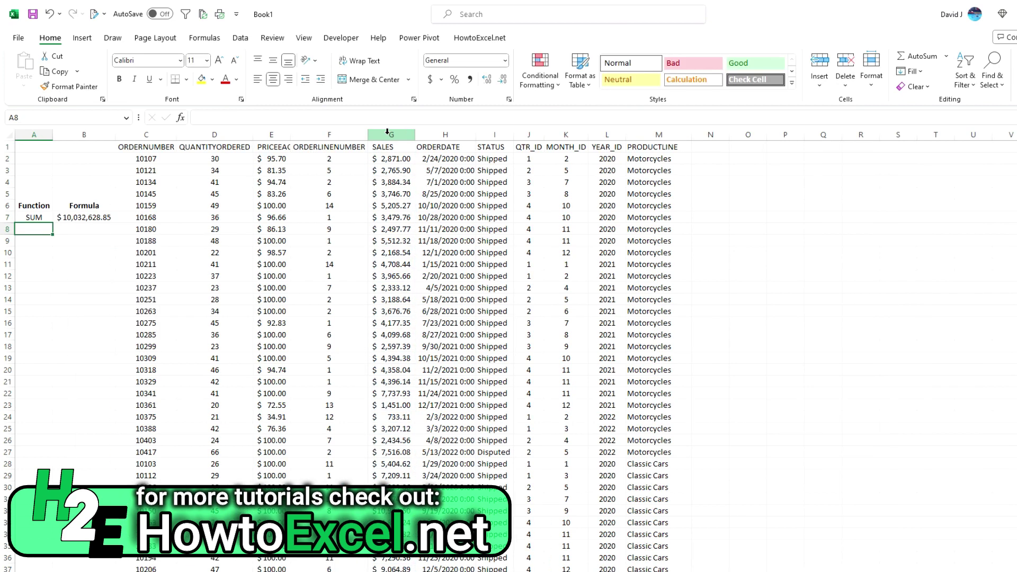
Step: Remove the closing parenthesis from the SUM formula in B7 and re-enter it
click(62, 221)
click(250, 117)
key(BackSpace)
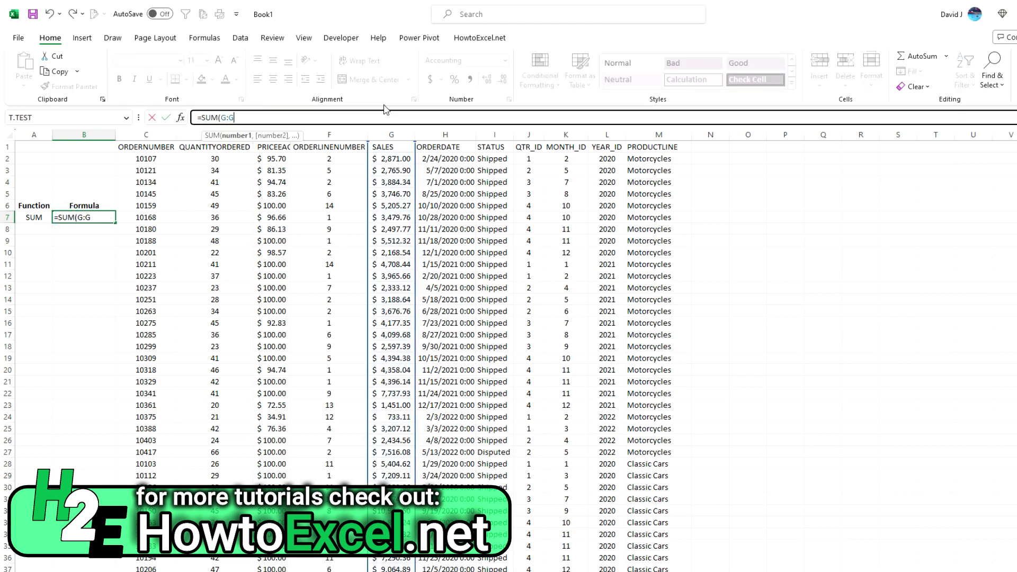
key(Return)
key(Up)
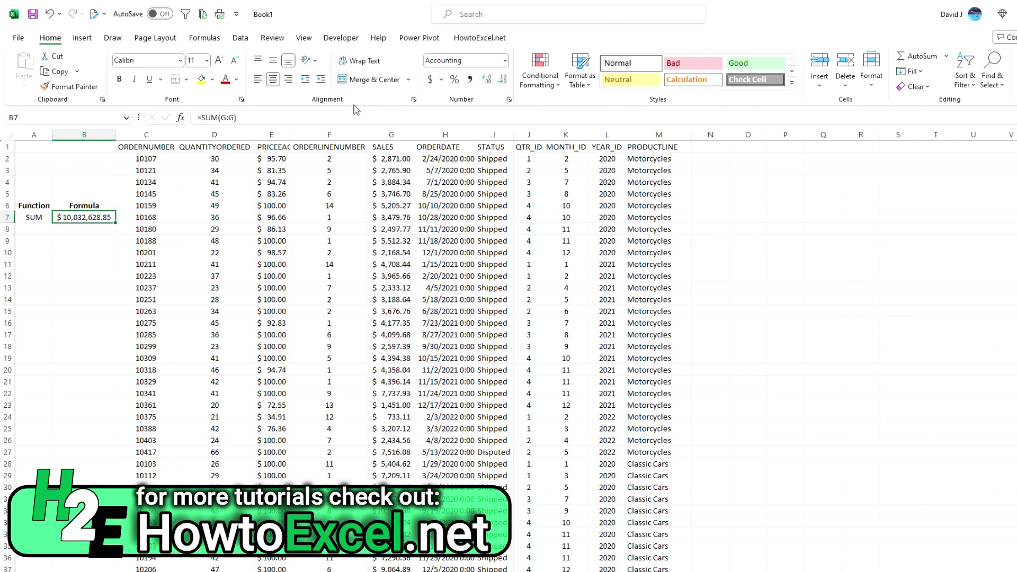
Step: Clear the formula from B7 and try AutoSum in the empty cell
key(Delete)
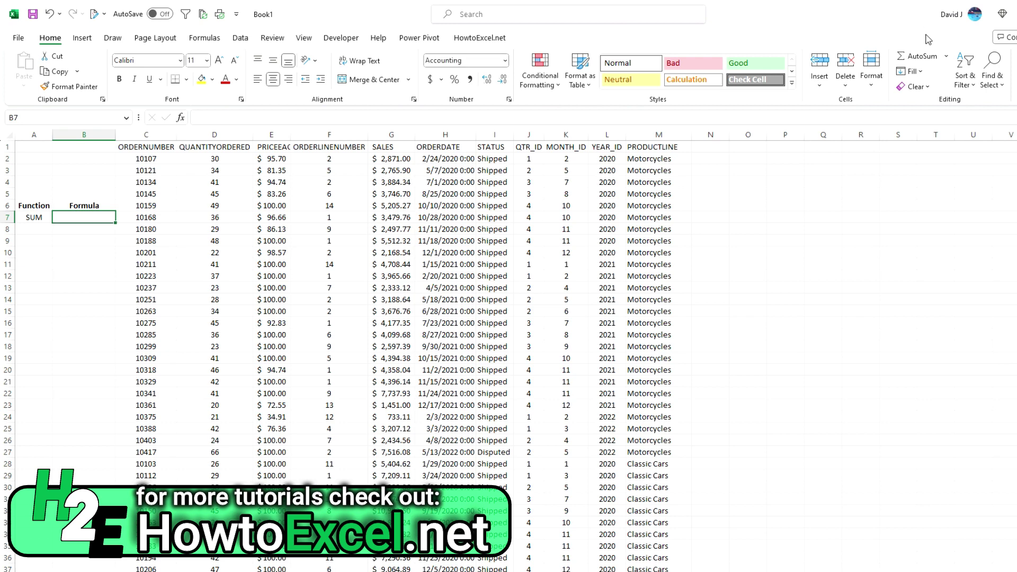
click(931, 57)
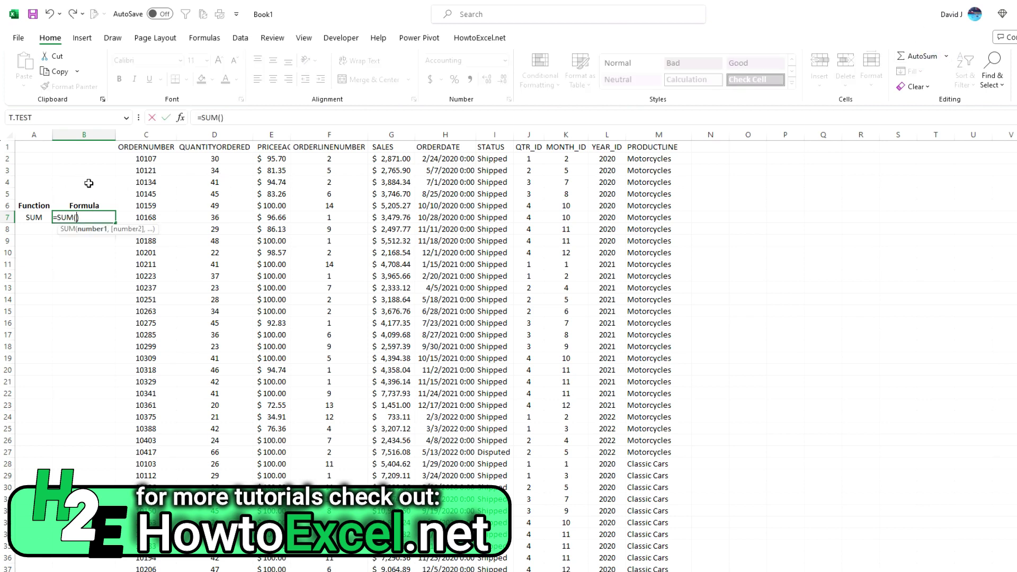
key(Escape)
Step: Add an AutoSum total of G2:G2824 in the first empty cell below the Sales data and fit column G's width to it
click(397, 163)
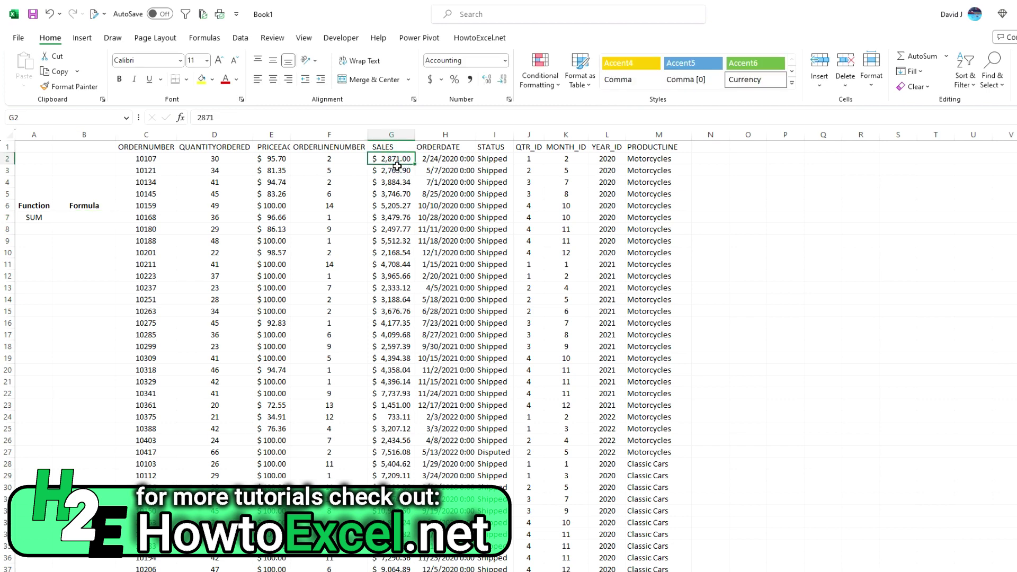
key(ctrl+Down)
key(Down)
click(903, 59)
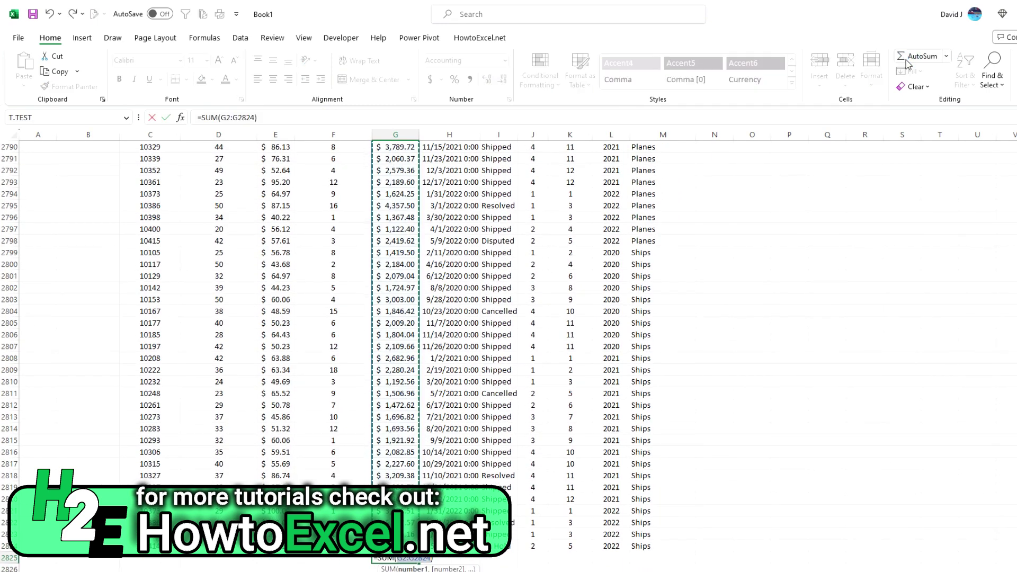
key(Return)
key(Up)
double_click(419, 134)
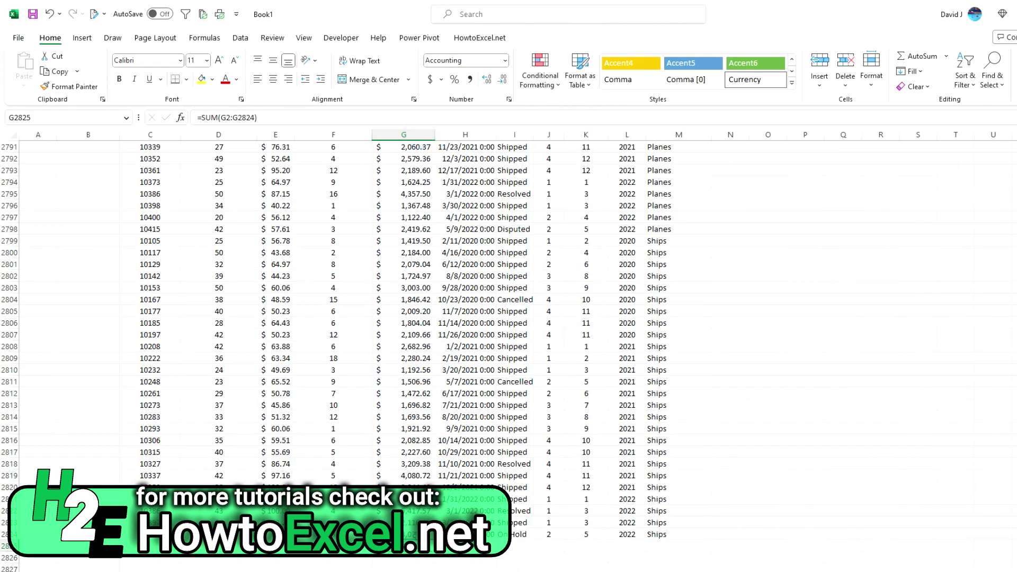
Step: Enter a formula in B7 that sums all of column G, =sum(G:G)
key(ctrl+Up)
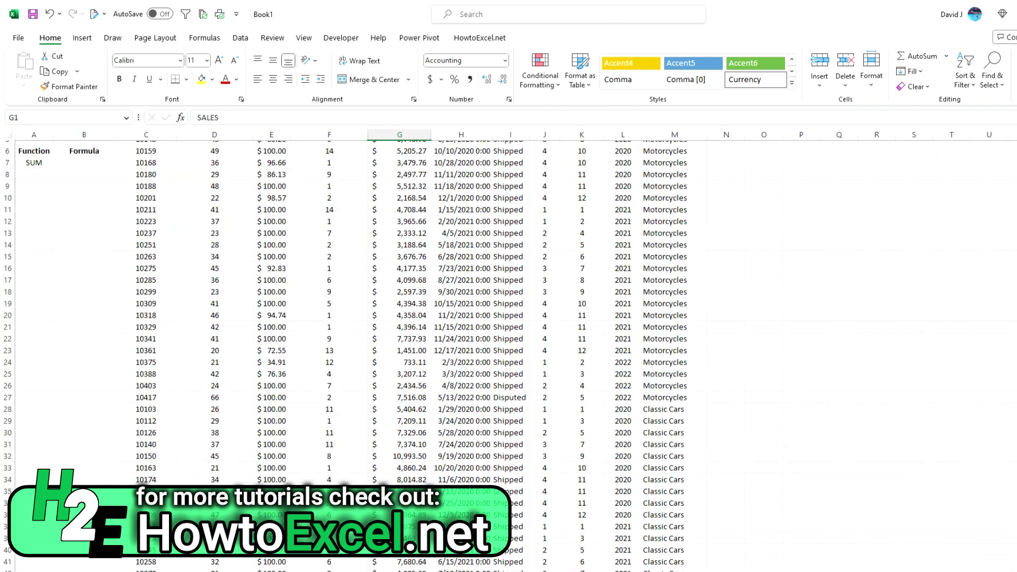
key(Left)
key(Left)
key(Left)
key(Left)
key(Down)
key(Left)
key(Down)
key(Down)
key(Down)
key(Down)
key(Down)
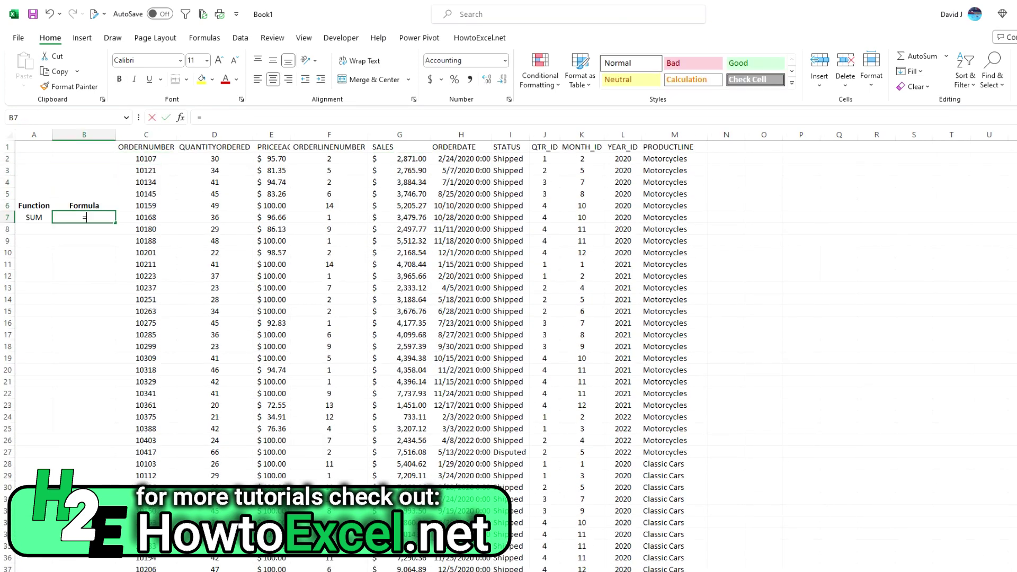
text(=sum()
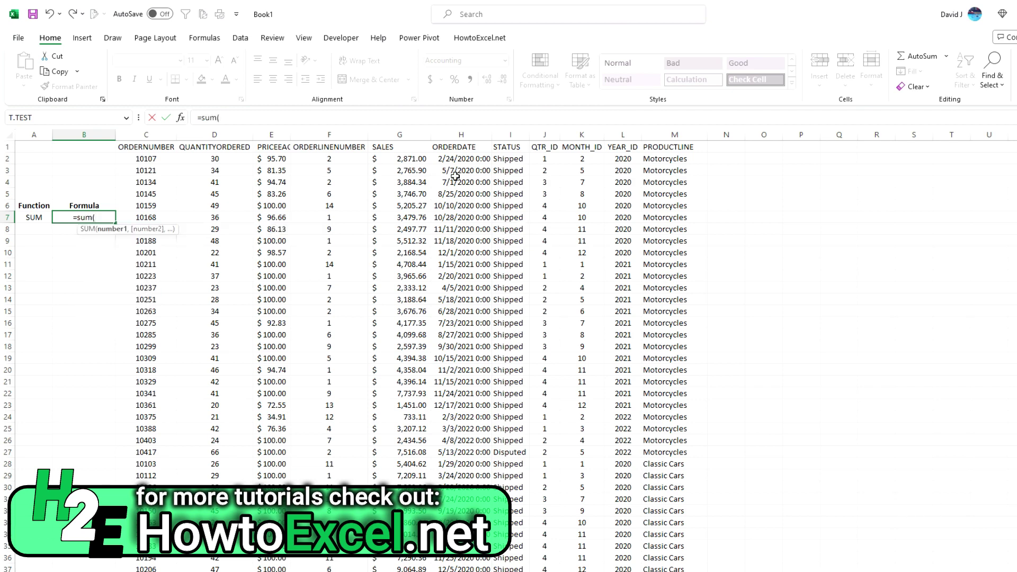
click(412, 135)
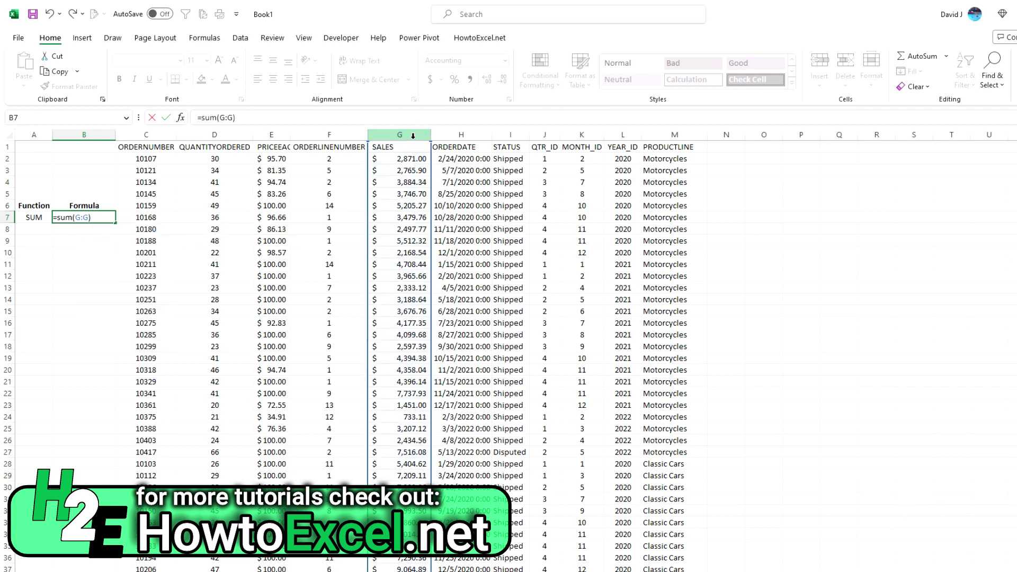
key(Return)
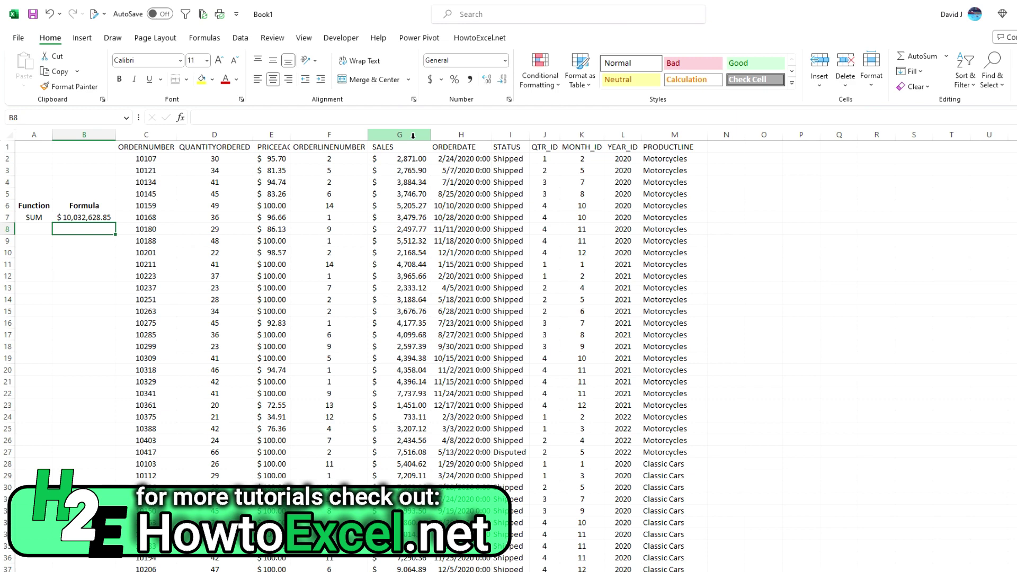
Step: Label cell A8 in the Function column as AVERAGE
click(30, 229)
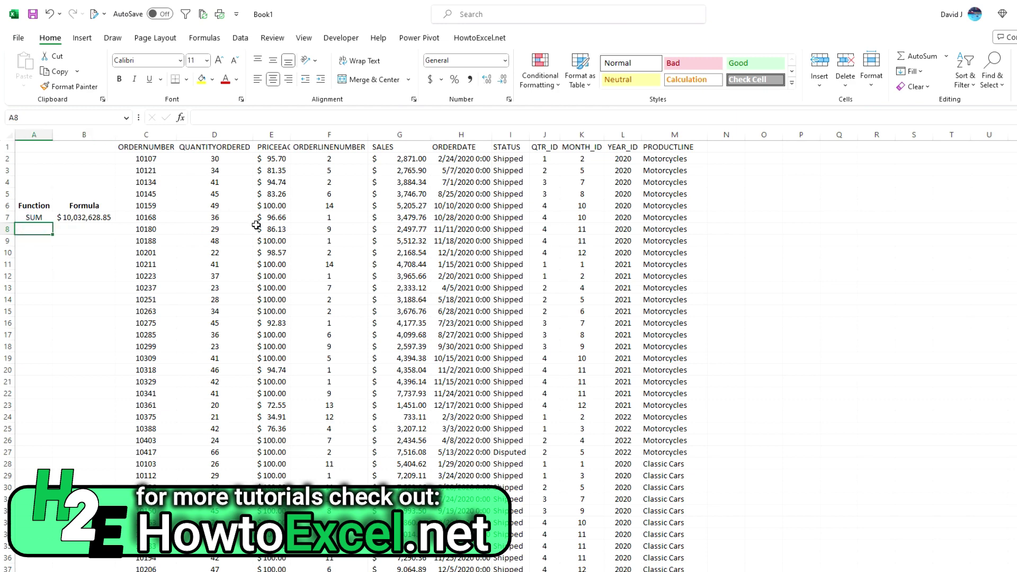
text(AVERAGE)
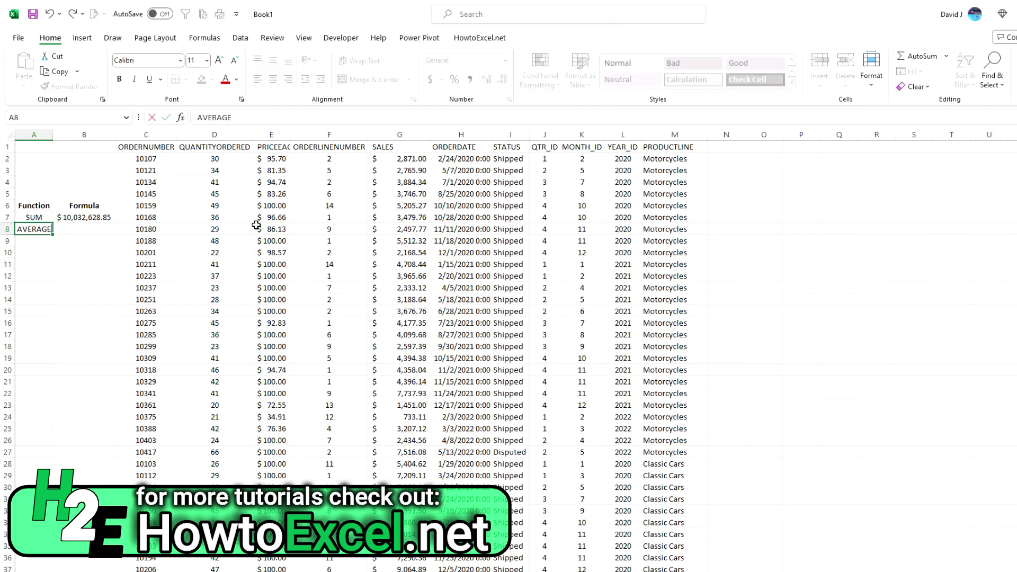
key(Tab)
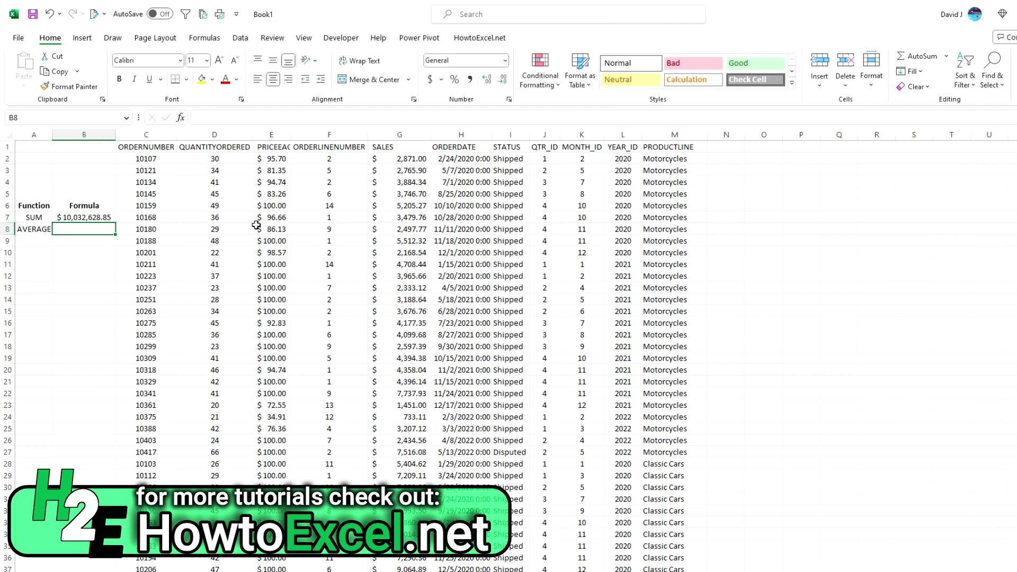
Step: Enter =AVERAGE(G:G) in B8 to average the Sales column, completing the function name from the suggestions
text(=avera)
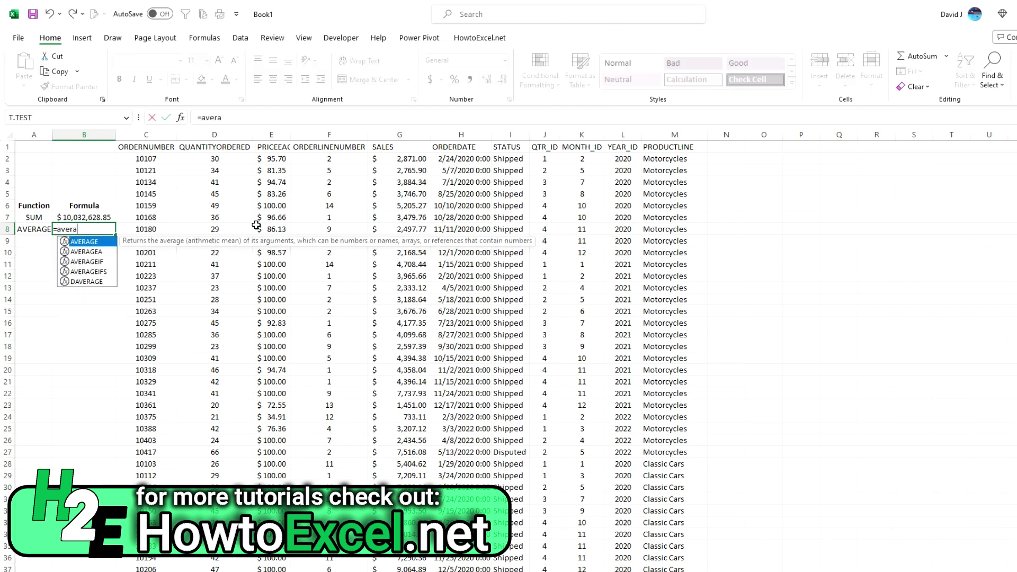
key(Tab)
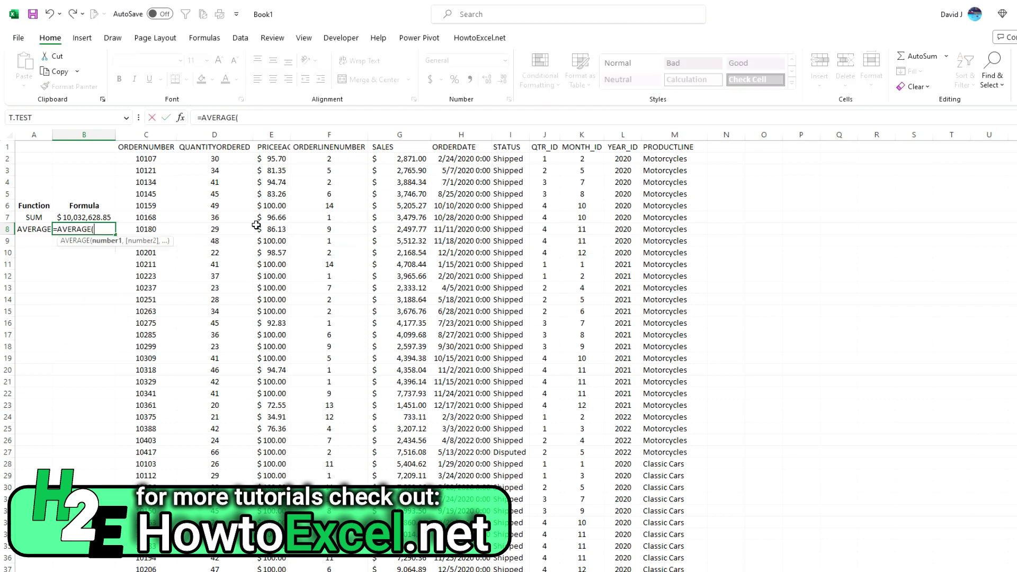
key(BackSpace)
key(BackSpace)
key(BackSpace)
key(BackSpace)
key(BackSpace)
key(BackSpace)
key(BackSpace)
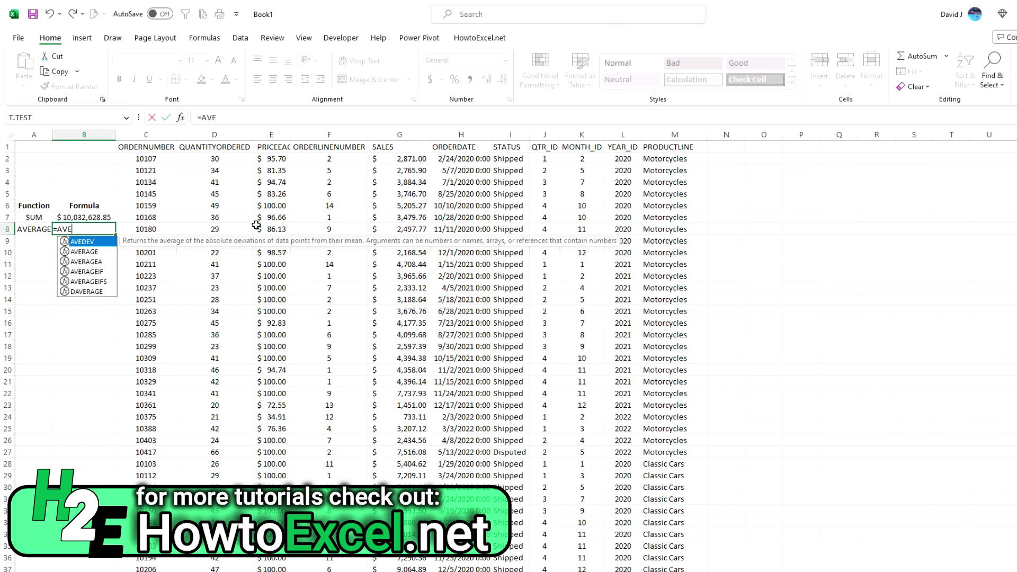
text(ver)
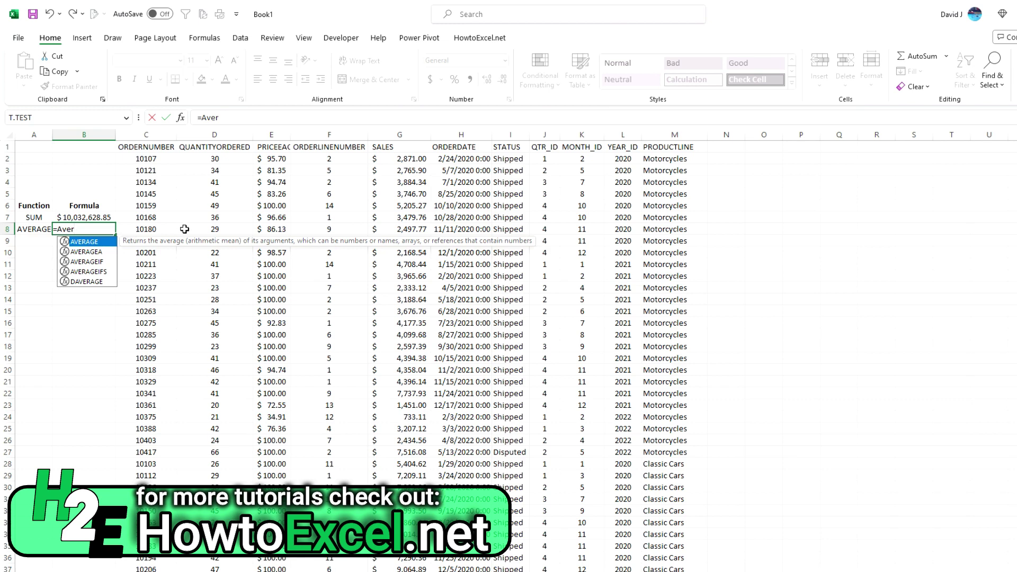
key(Tab)
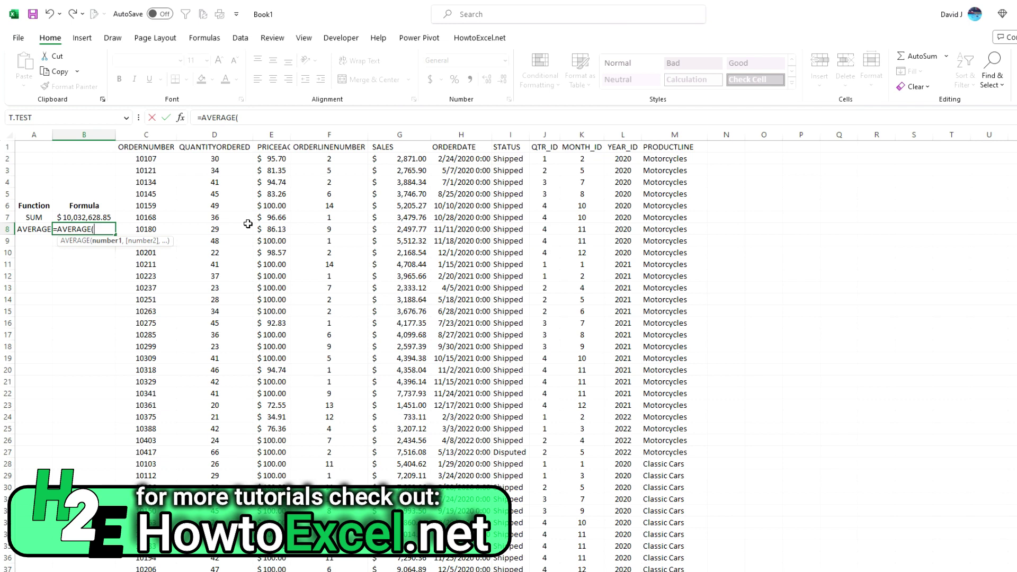
click(395, 136)
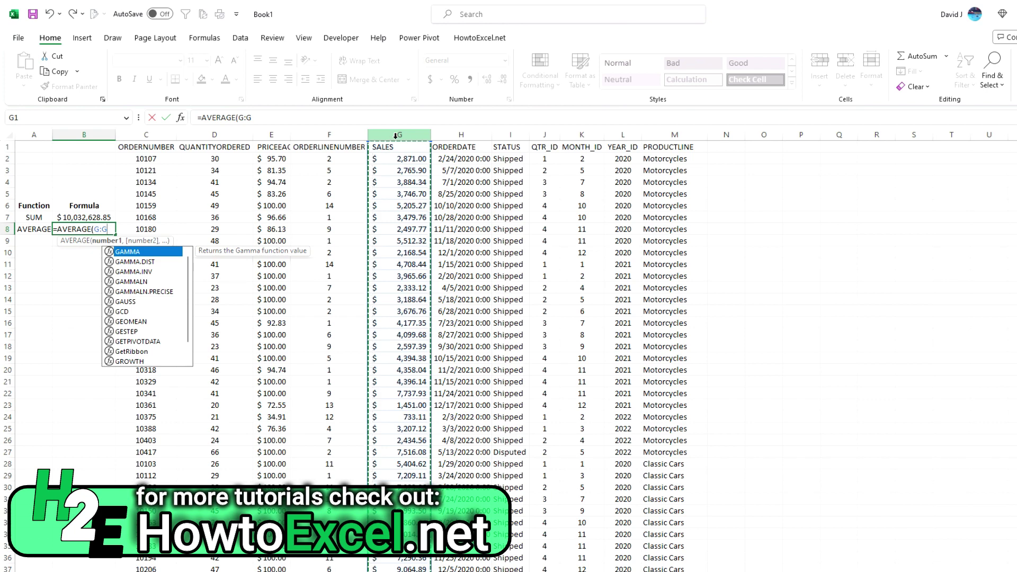
text())
key(Return)
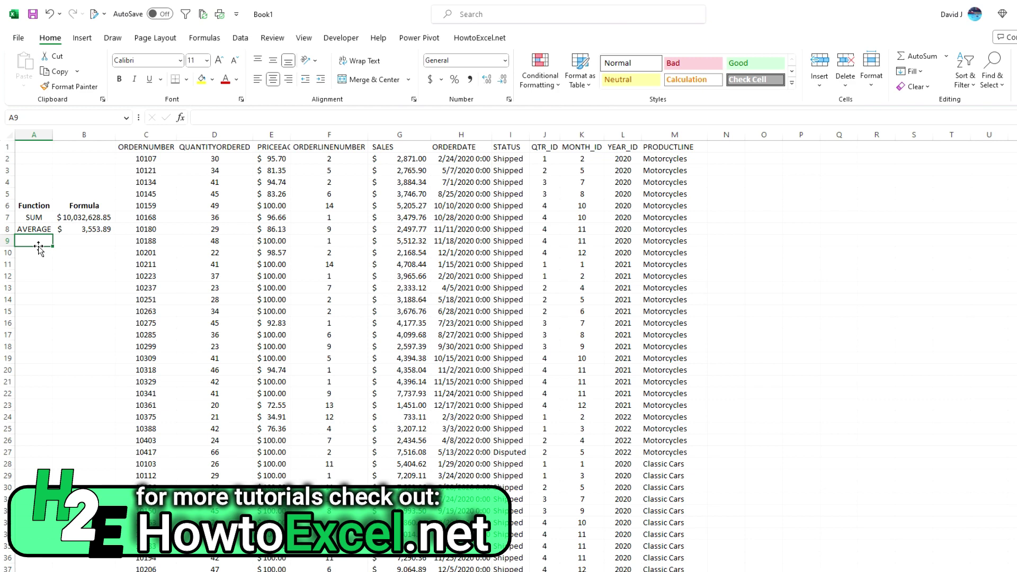
Step: Add the header IF STATEMENT in N1 and widen column N to fit it
click(720, 144)
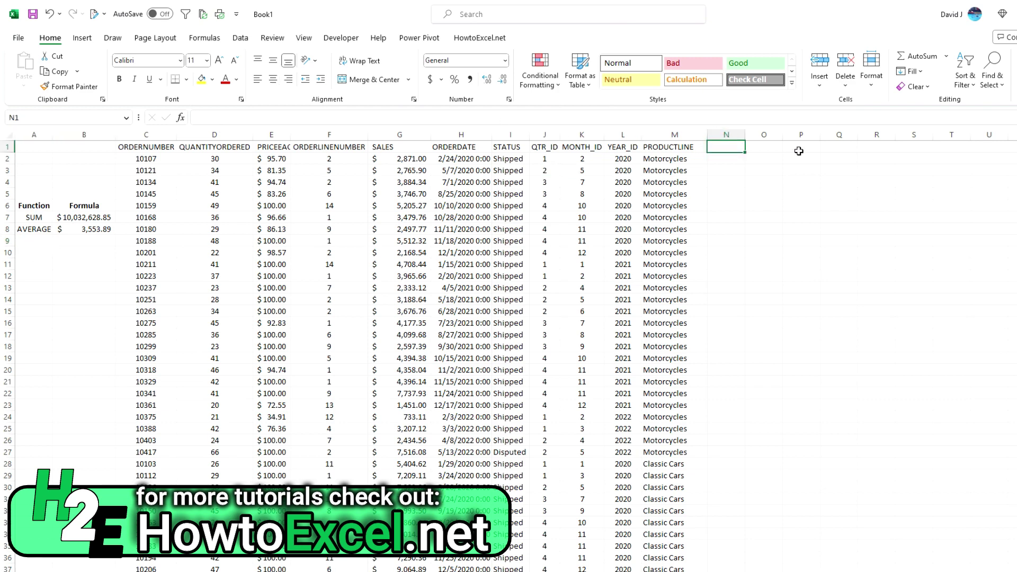
text(STATEMENT)
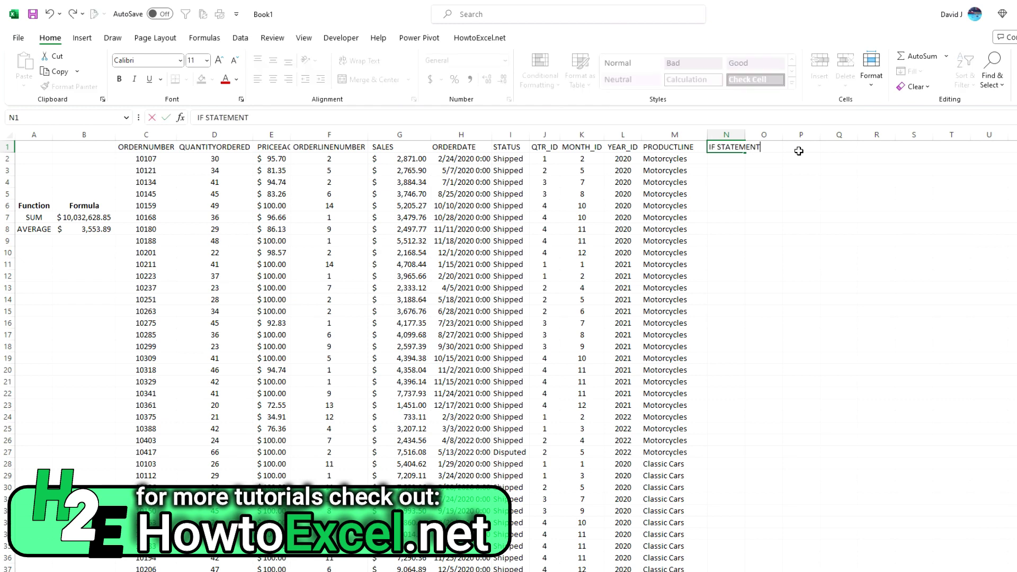
key(Return)
mouse_move(746, 135)
mouse_down()
mouse_move(811, 136)
mouse_move(765, 136)
mouse_up()
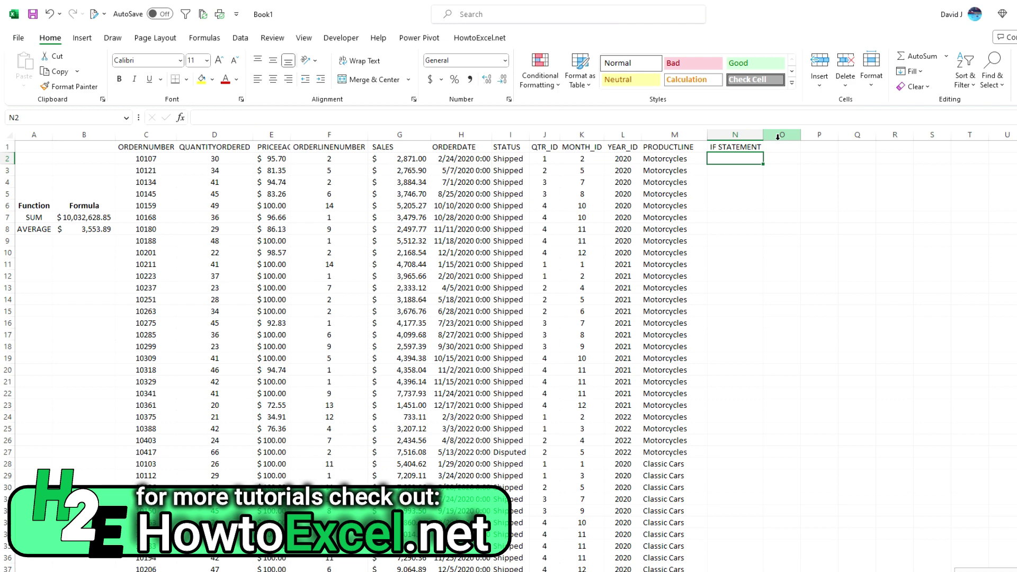
Step: Enter an IF formula in N2 that returns 1 when the product line is Motorcycles and 2 otherwise, =IF(M2="Motorcycles",1,2)
text(=if)
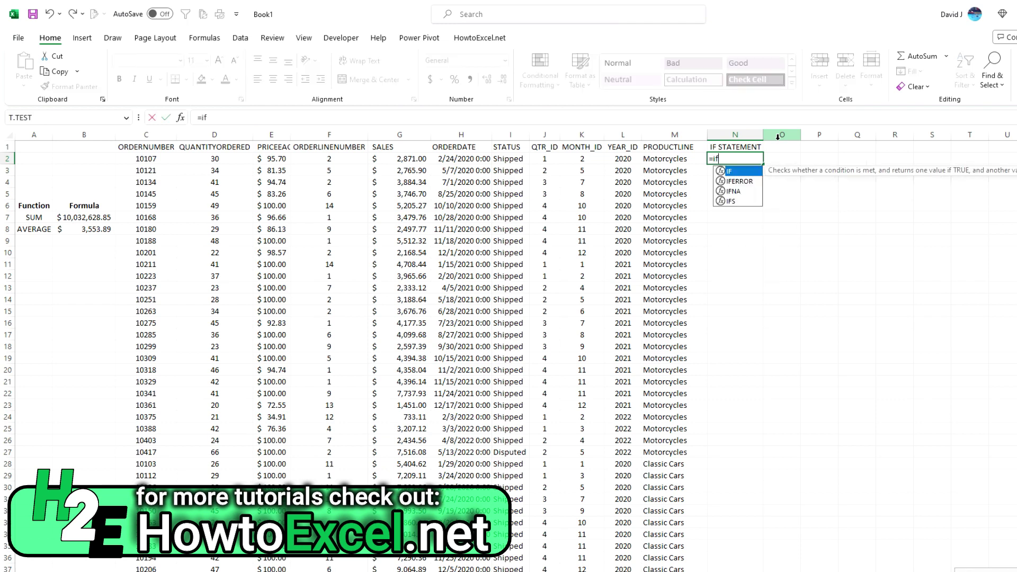
text(()
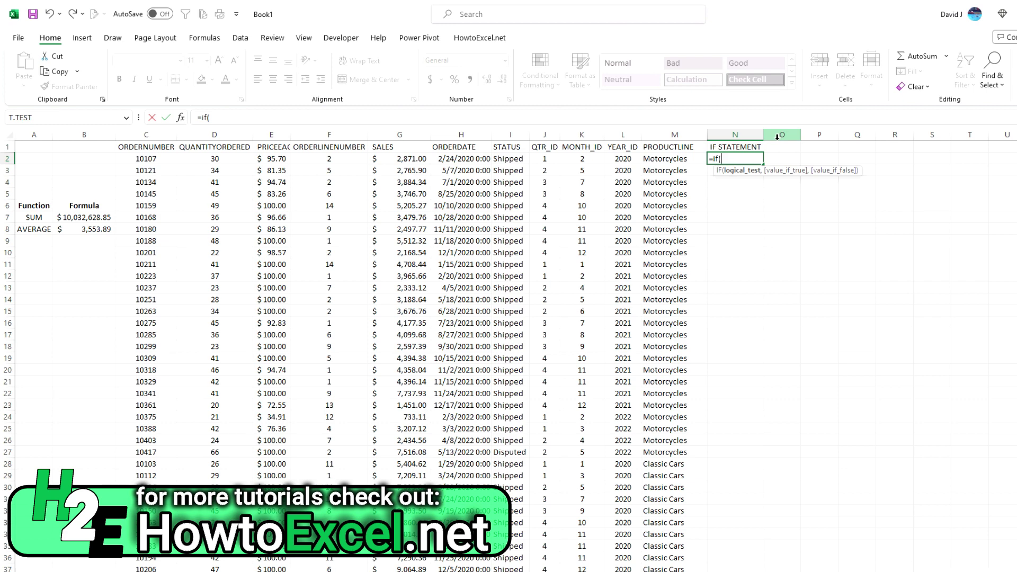
click(694, 159)
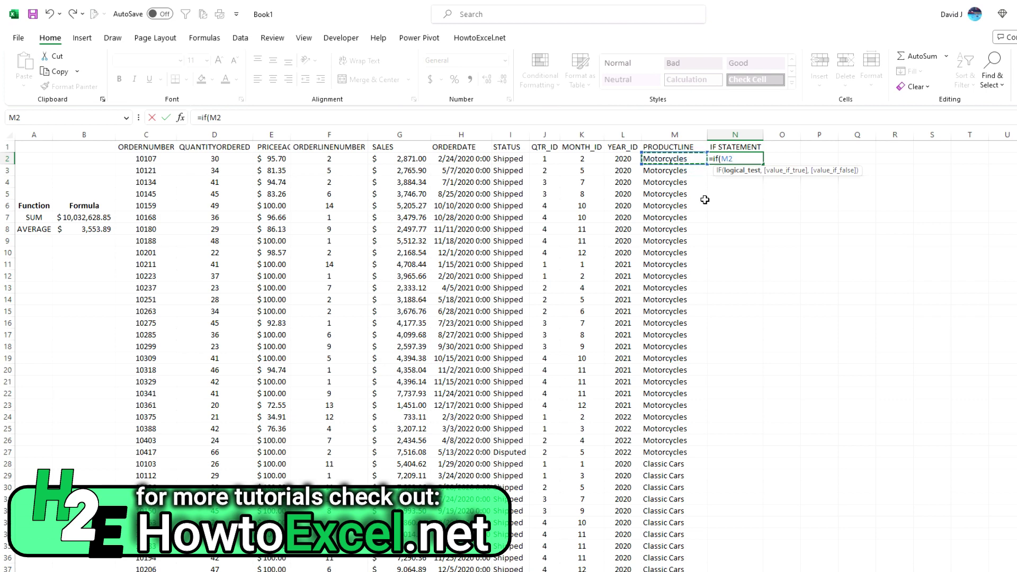
text(=)
text("Motoer)
key(BackSpace)
key(BackSpace)
text(rcycles",)
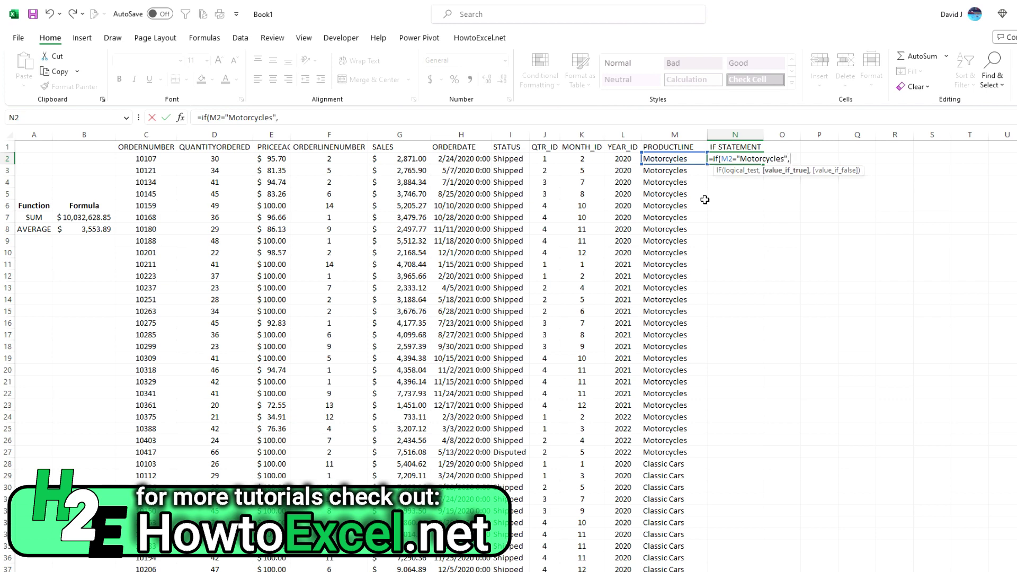
text(1,2))
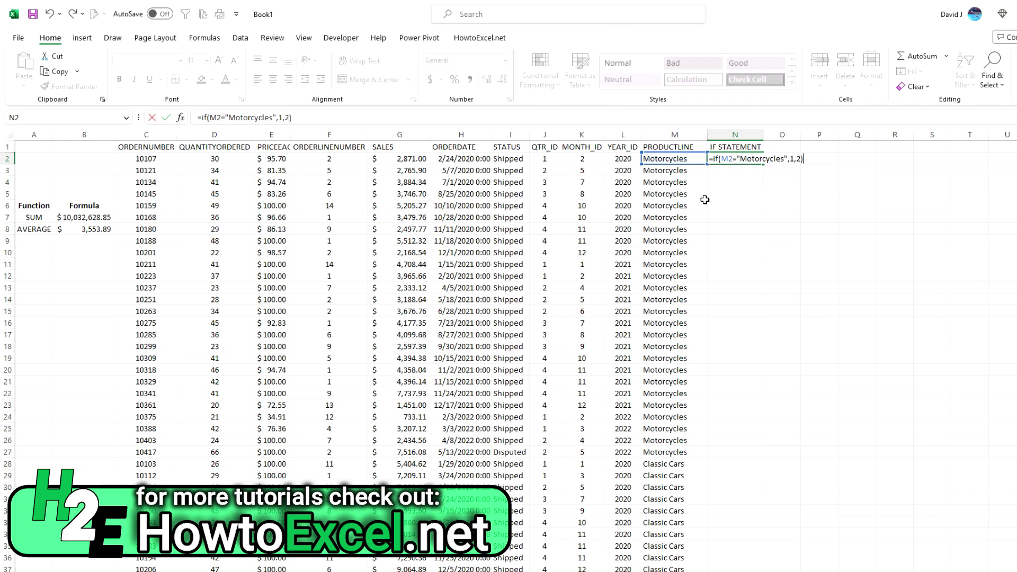
key(Return)
Step: Copy the IF formula from N2 down column N for all data rows and check the results against the product lines
click(755, 161)
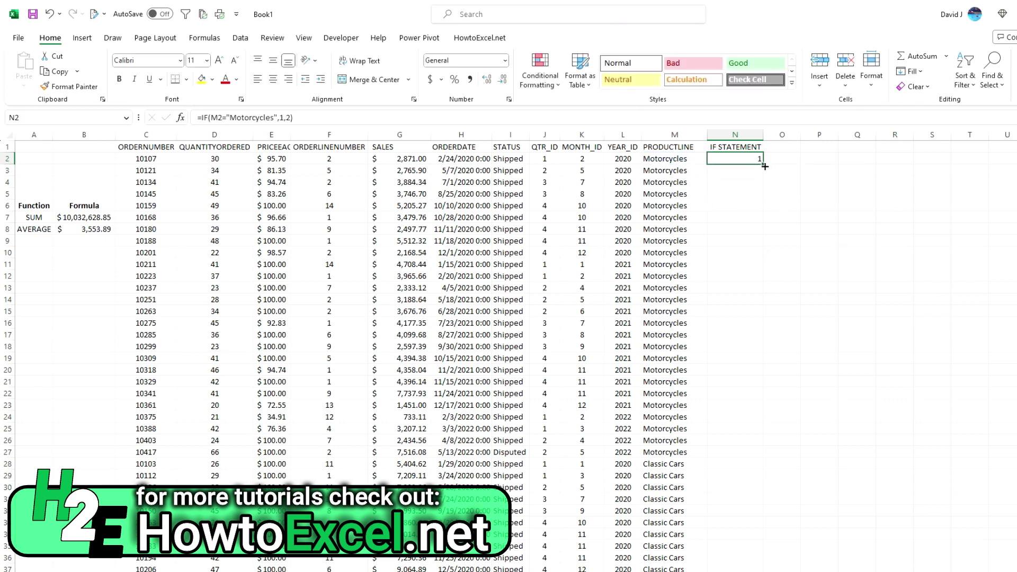
double_click(764, 165)
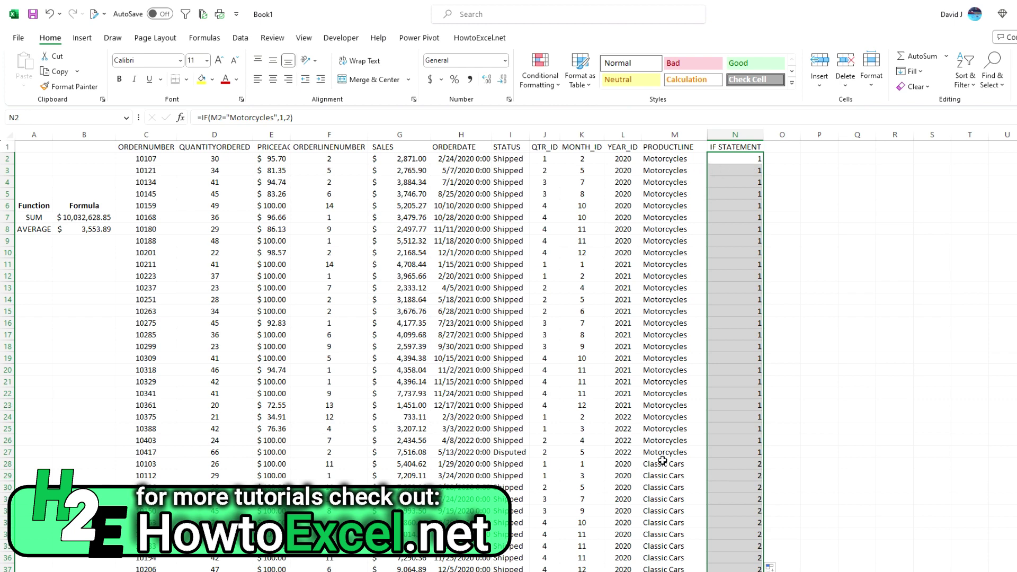
click(744, 475)
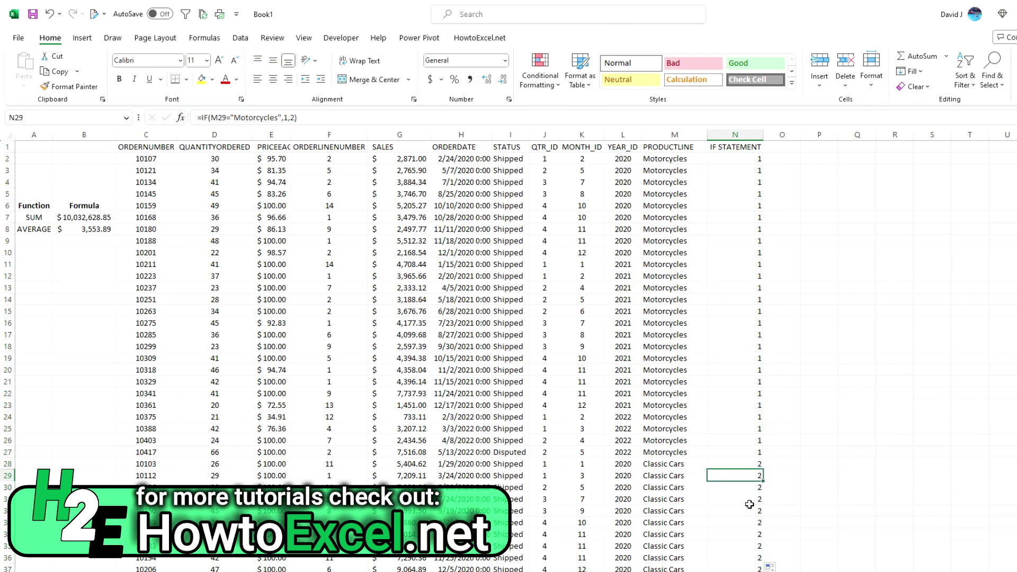
scroll(753, 445, down, 2)
scroll(753, 445, down, 16)
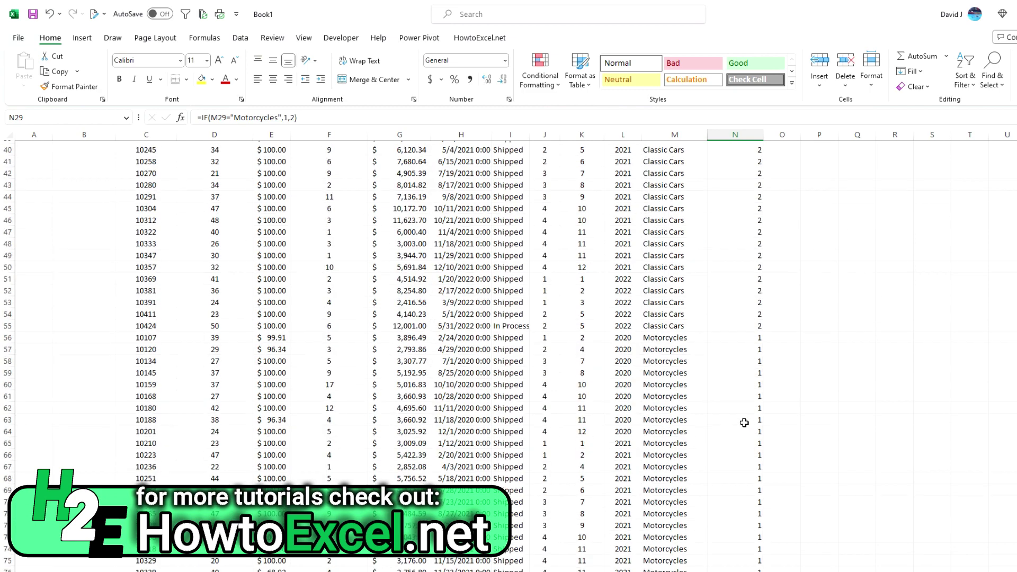
scroll(728, 384, down, 18)
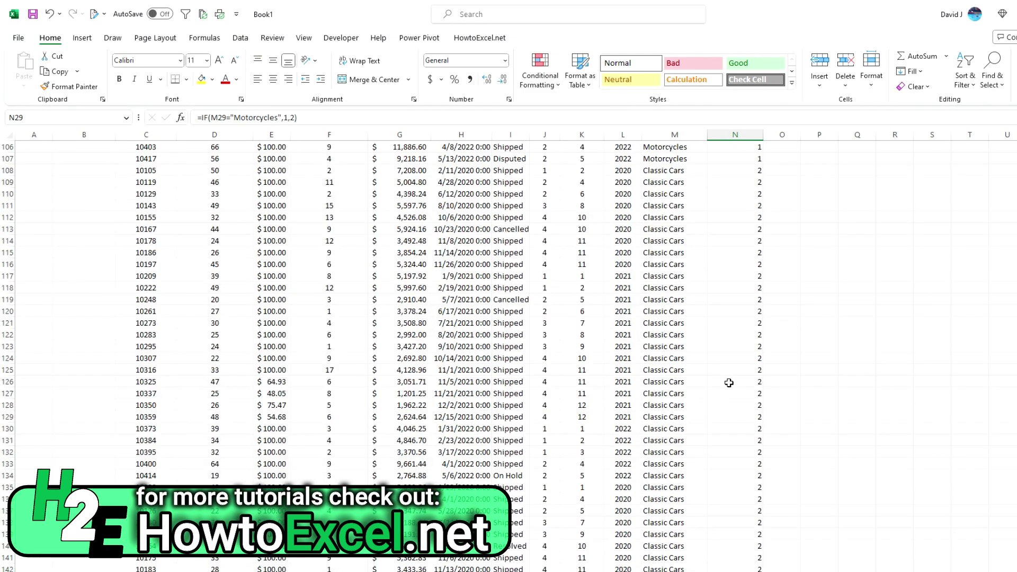
scroll(727, 379, up, 9)
scroll(727, 379, up, 20)
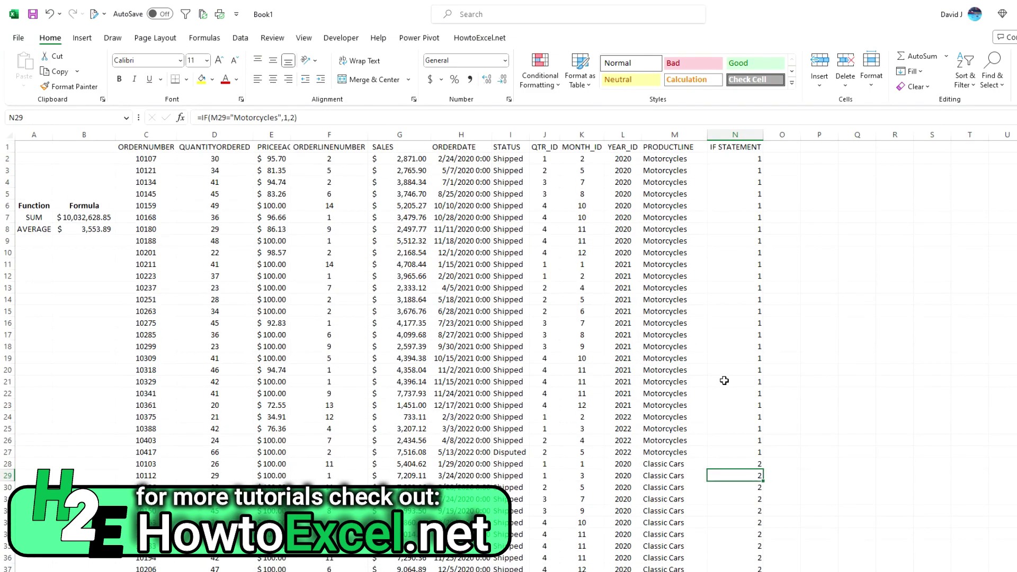
click(737, 160)
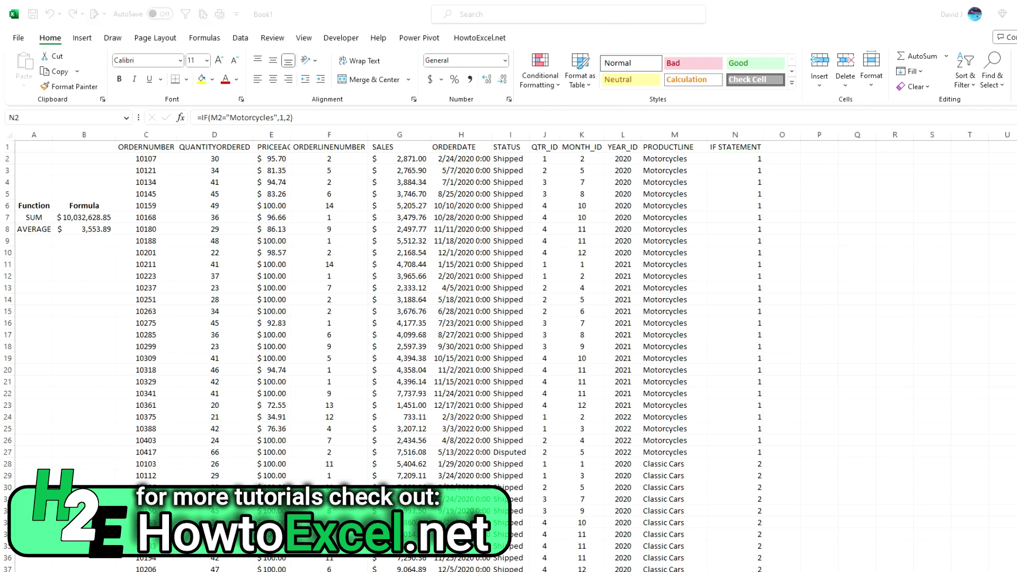
Step: Label cell A9 in the Function column as SUMIF
click(82, 238)
click(37, 242)
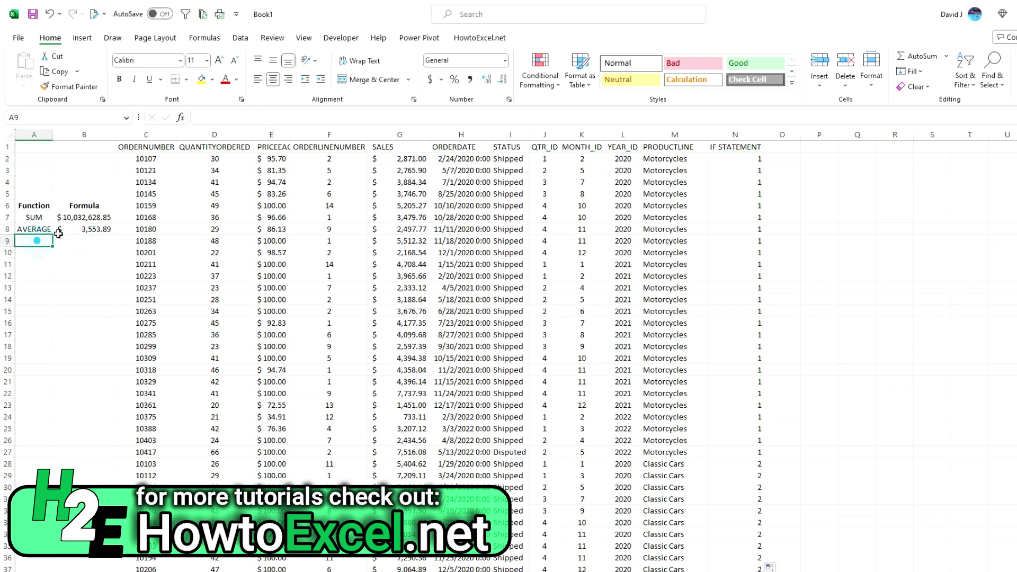
text(SUMIF)
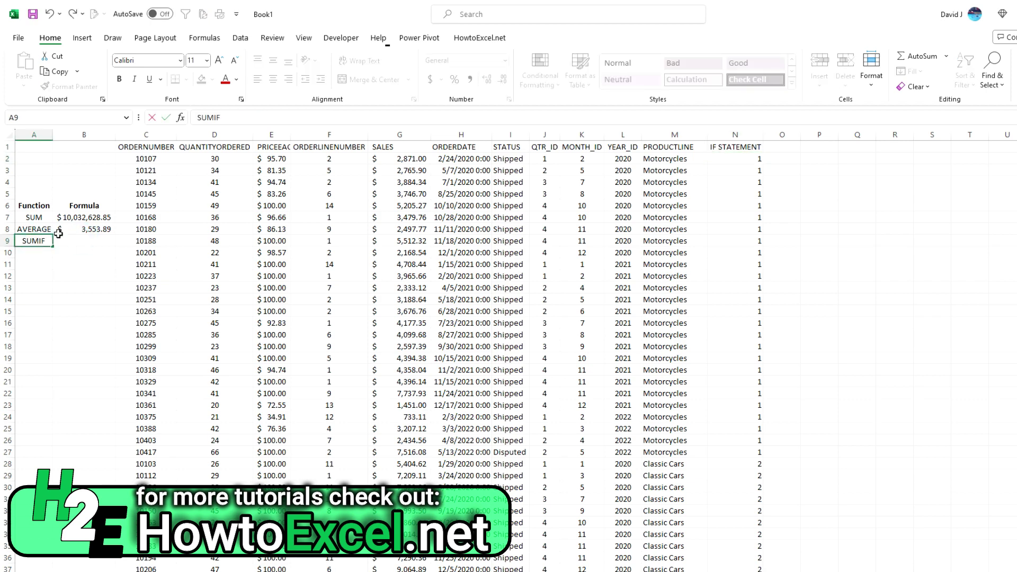
Step: Enter a formula in B9 that totals Sales for the Motorcycles product line only, =SUMIF(M:M,"Motorcycles",G:G)
click(60, 238)
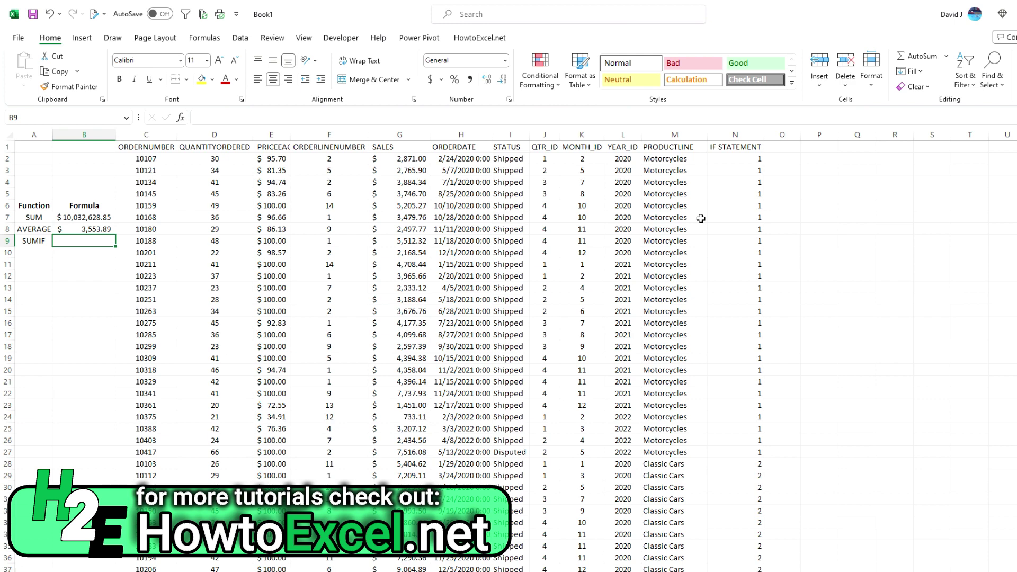
text(=SUMIF()
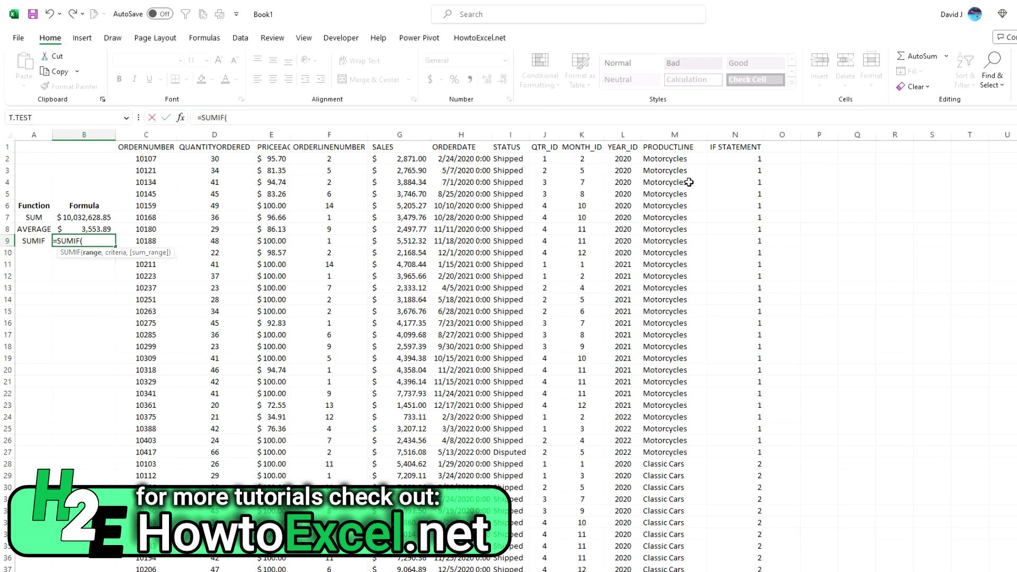
click(683, 136)
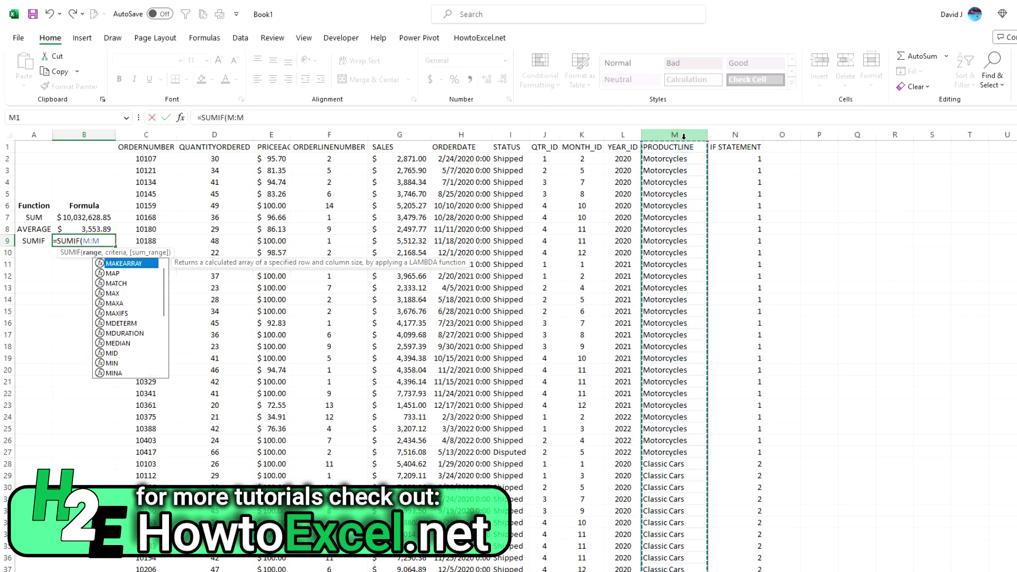
text(,)
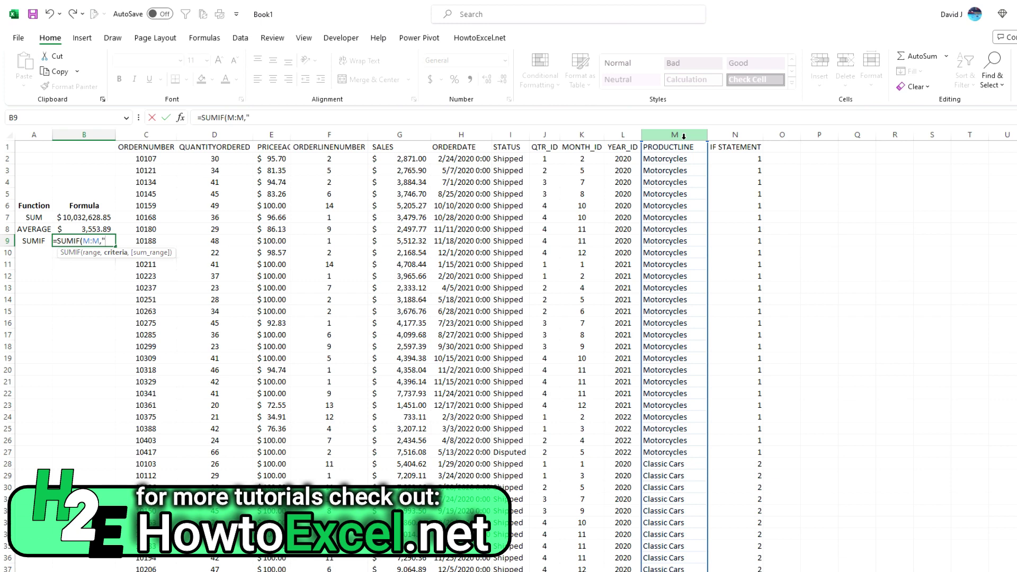
text("Motorcycles",)
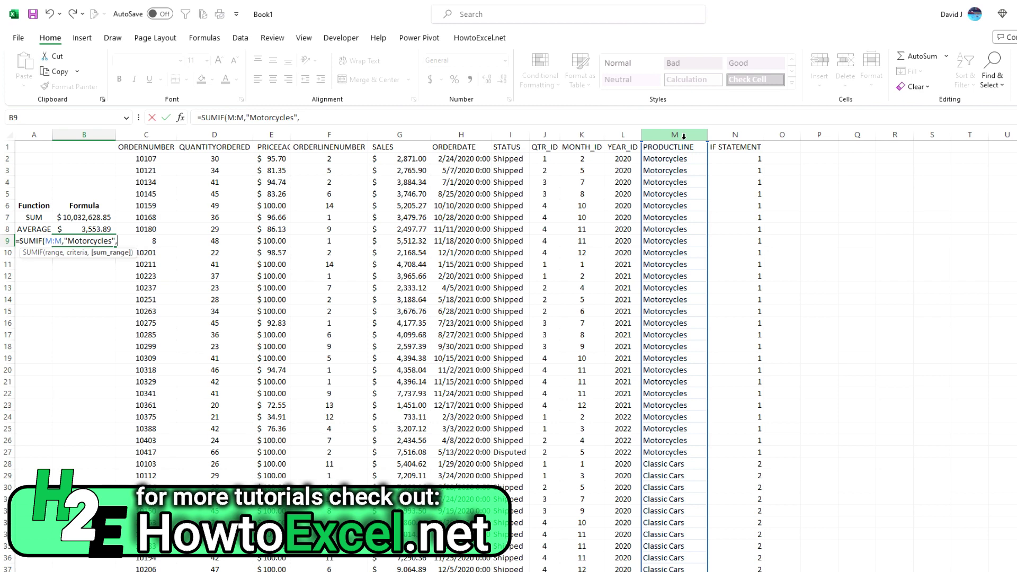
click(392, 133)
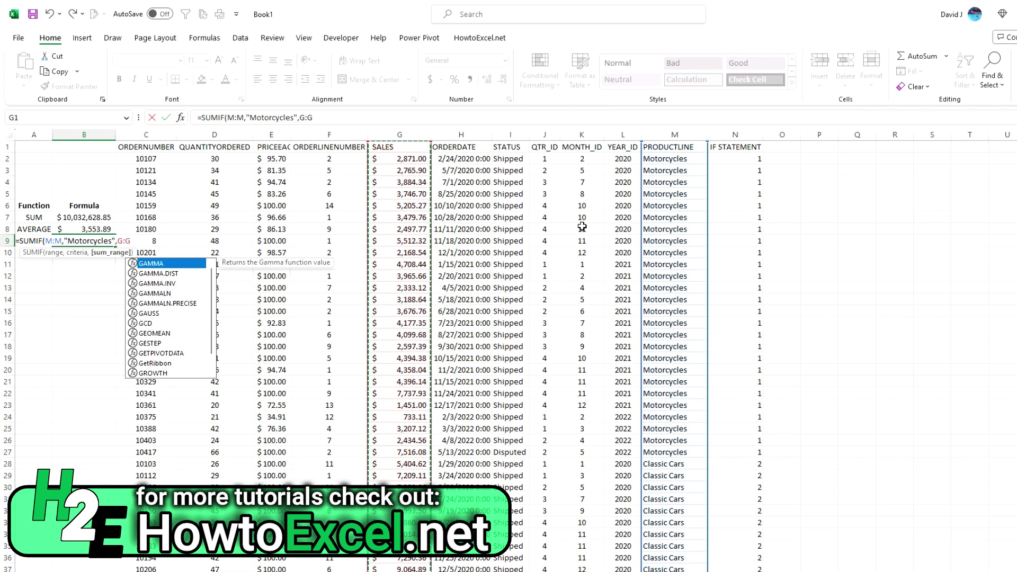
text())
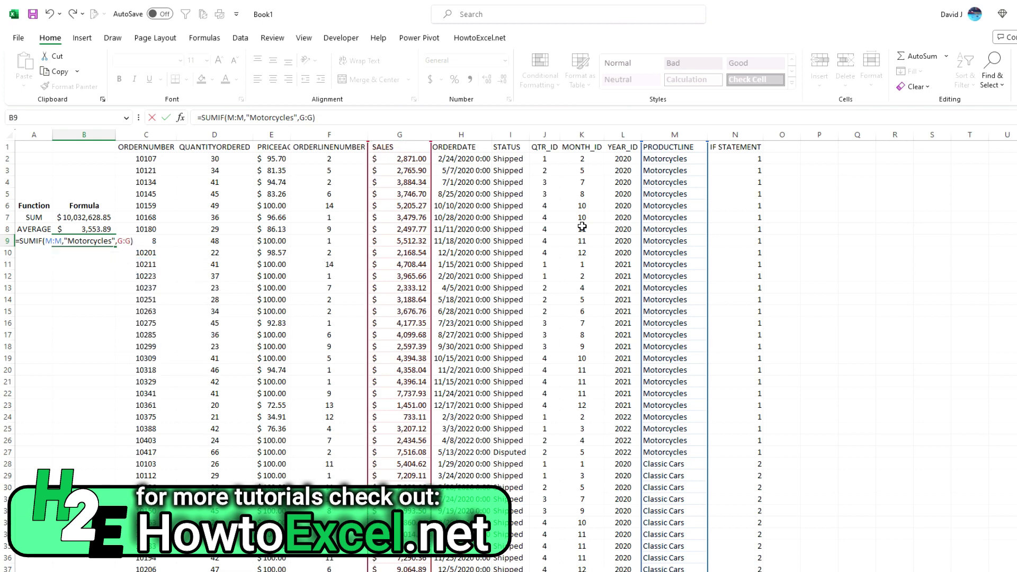
key(Return)
Step: Apply the accounting number format to the SUMIF result in B9
key(Up)
key(Right)
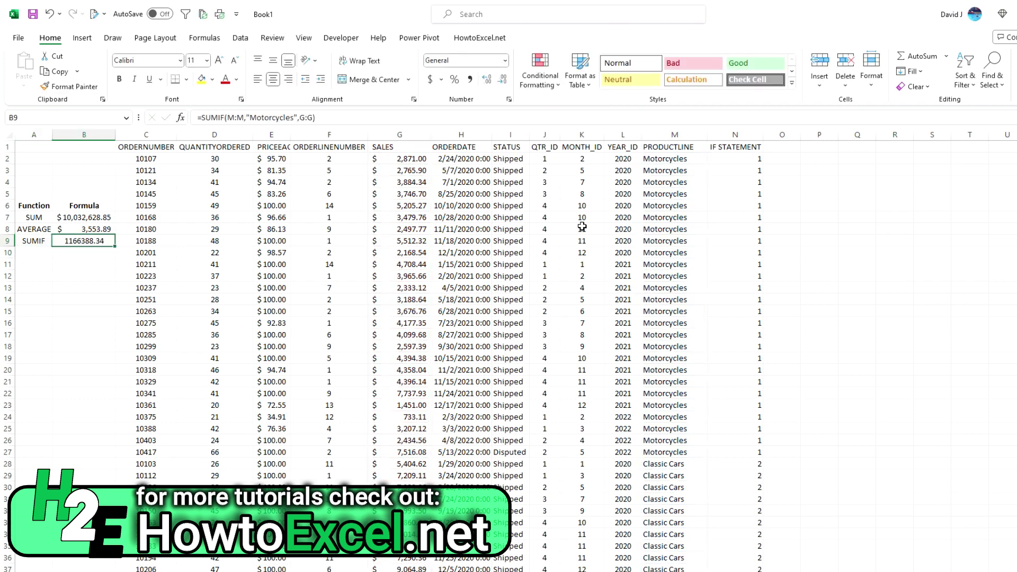
click(433, 79)
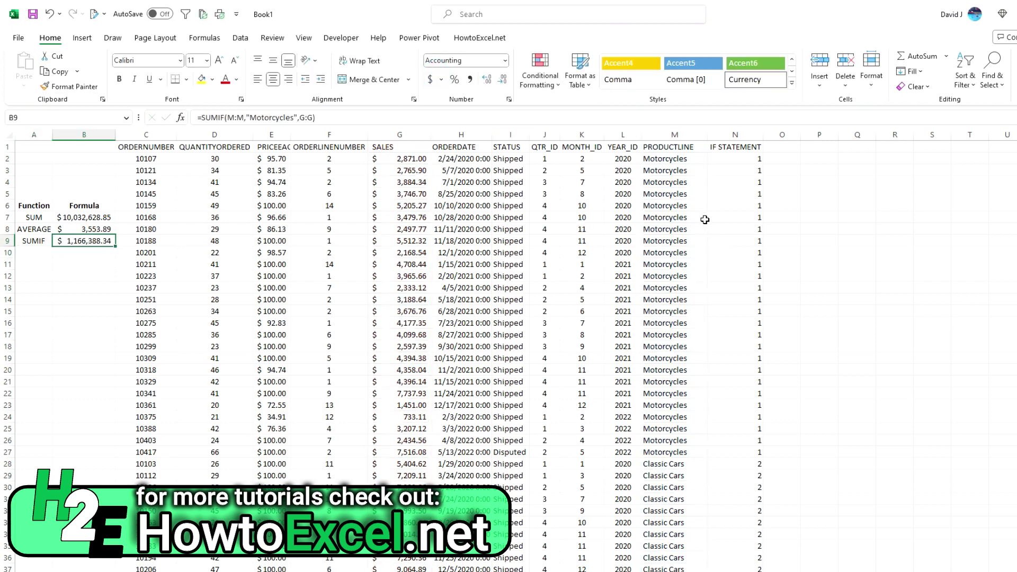
Step: Review the product line and sales cells the SUMIF relies on, then compare the formulas in N2 and B9
click(682, 160)
drag(678, 222, 677, 276)
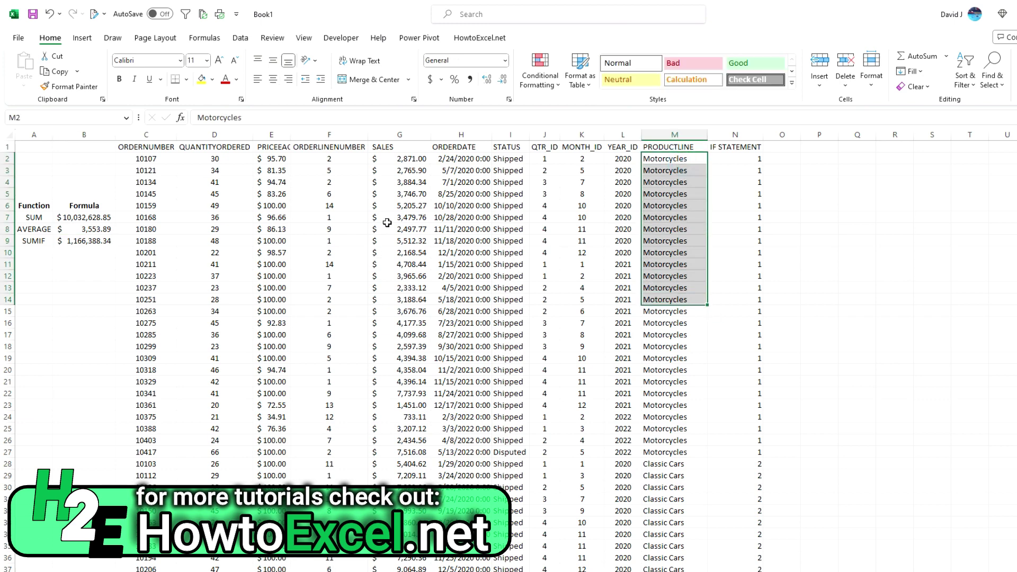
drag(416, 159, 414, 279)
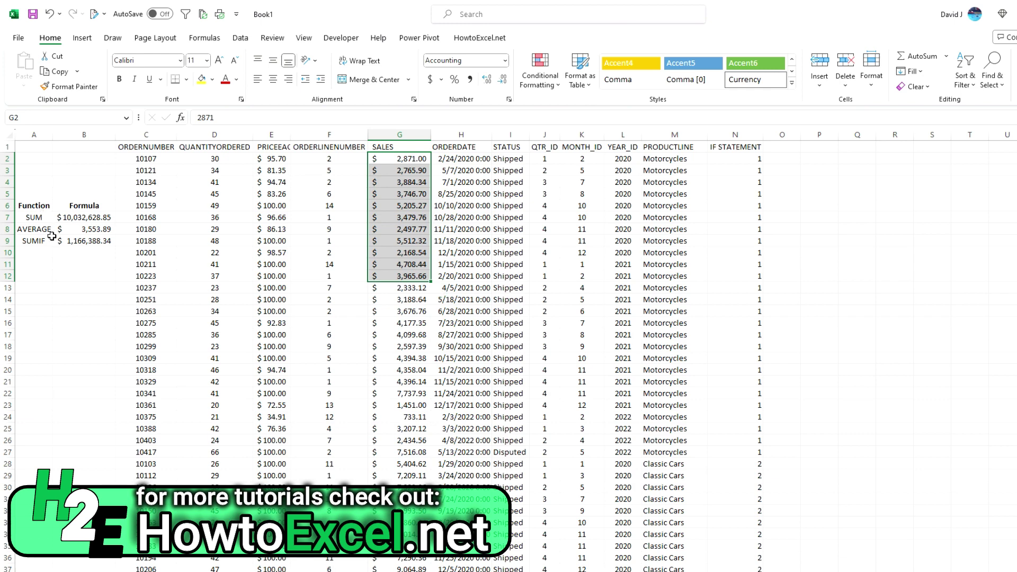
click(745, 158)
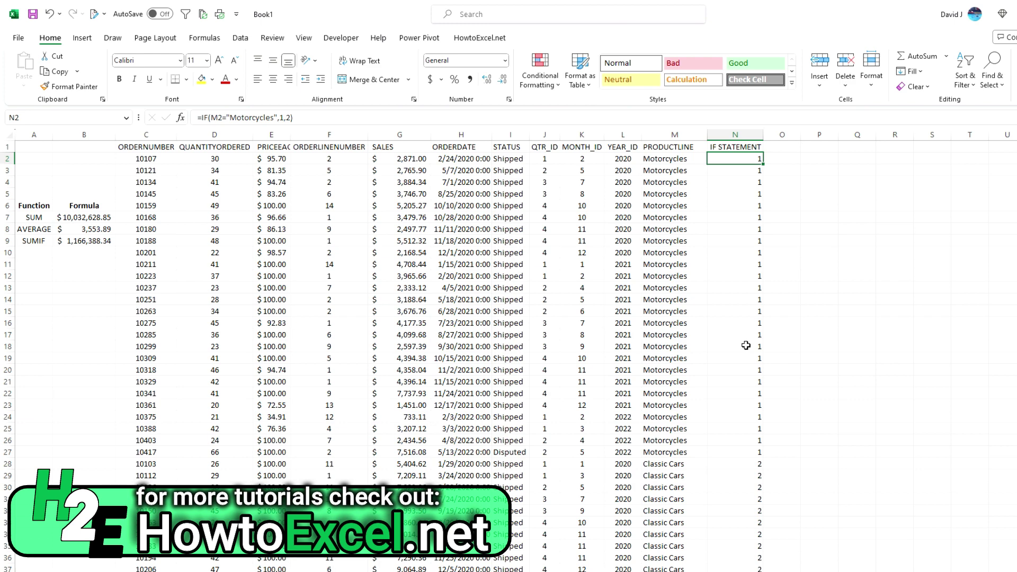
click(80, 242)
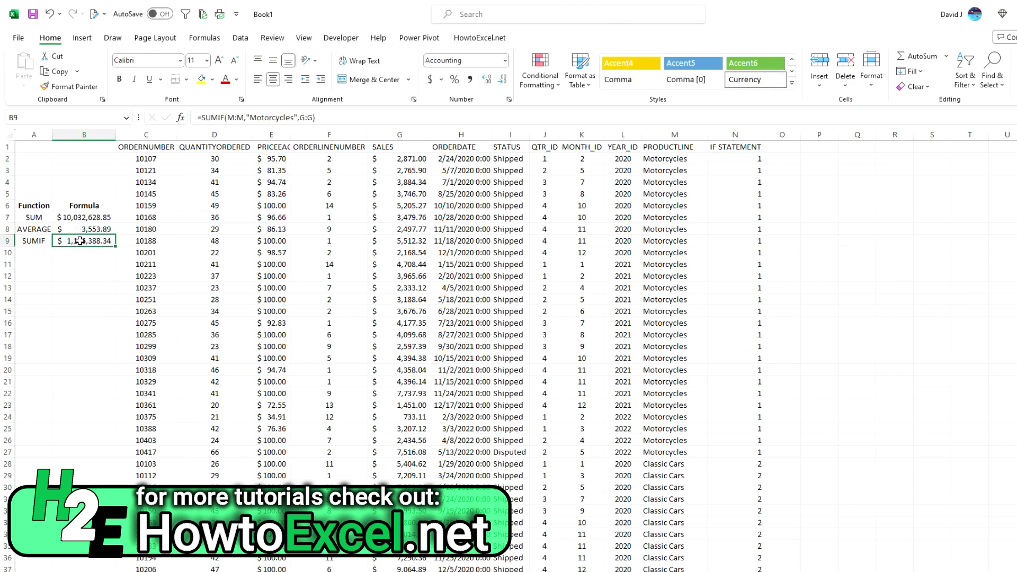
Step: Start a SUMIFS formula in B10 to preview its sum range and multiple criteria arguments, then discard the entry
click(87, 254)
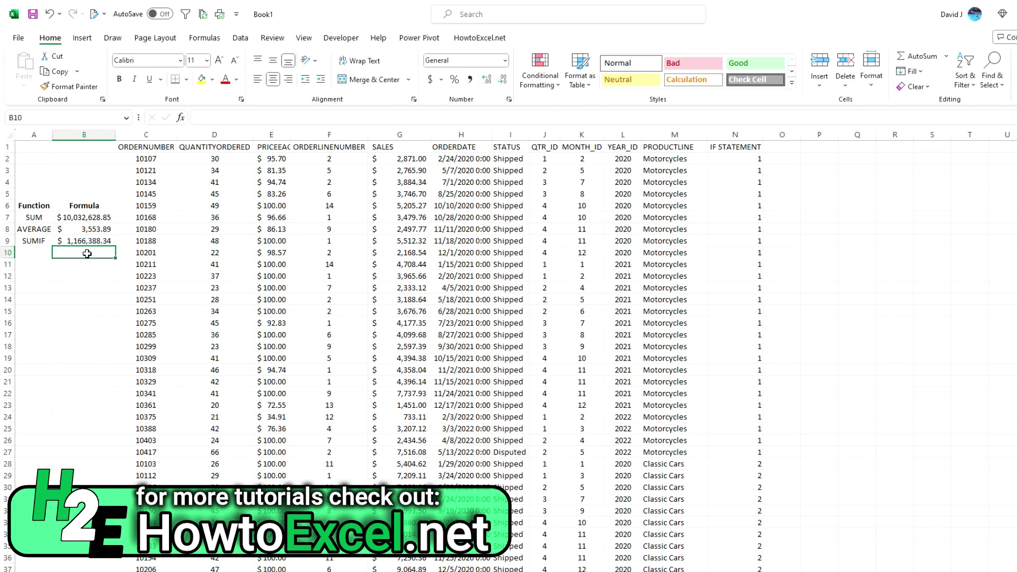
text(=sumifs)
key(Tab)
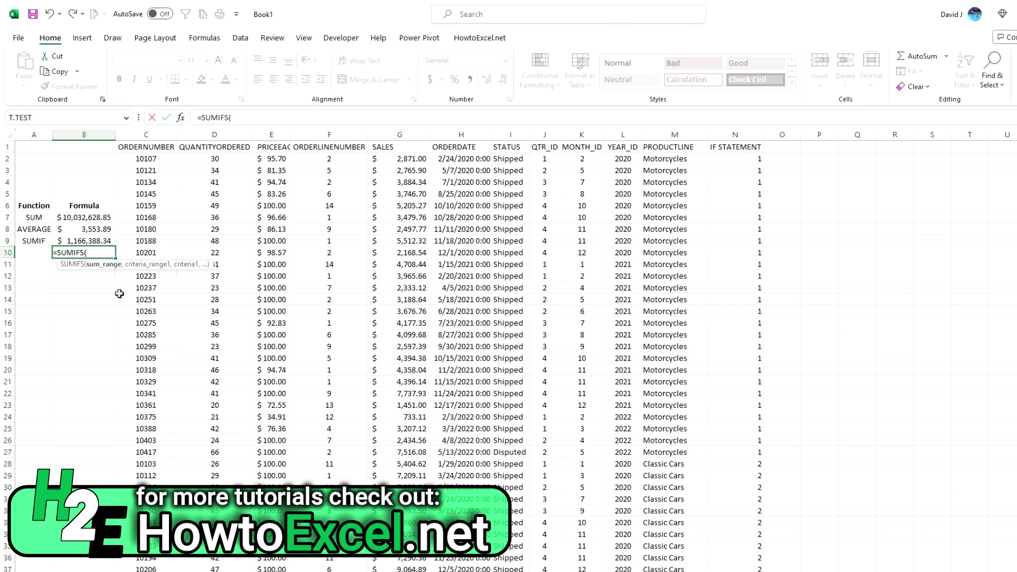
text(,)
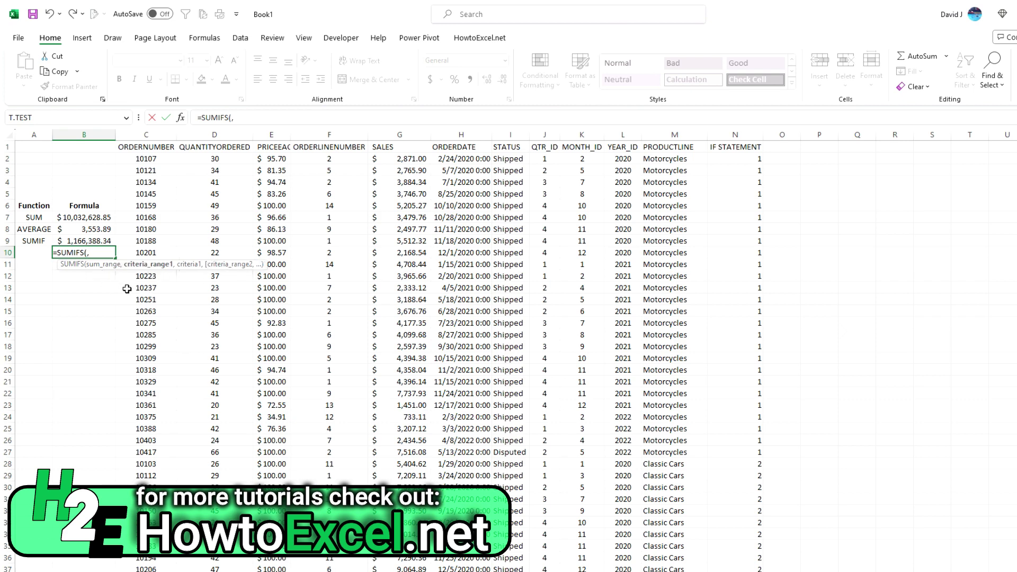
text(,)
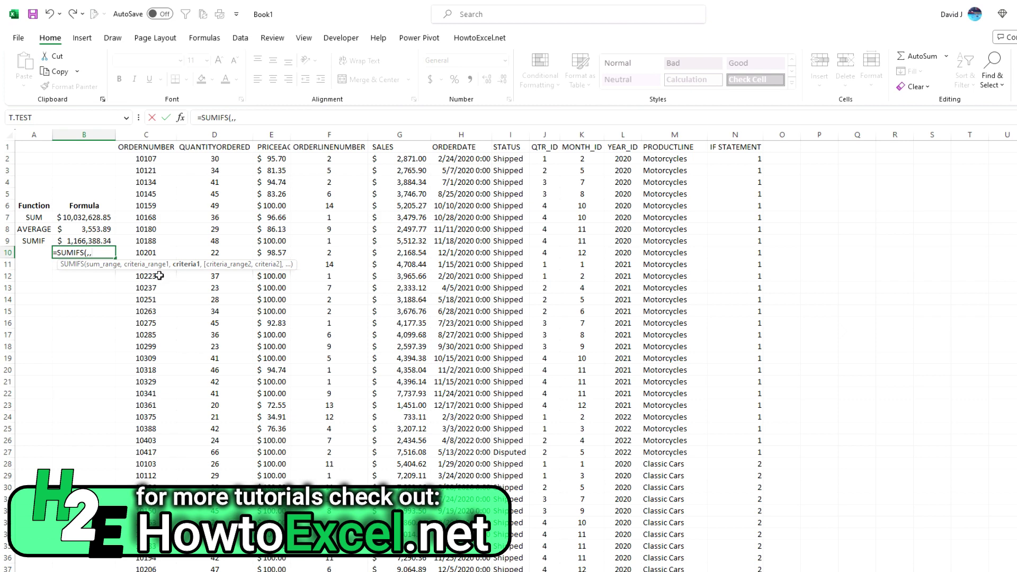
text(,)
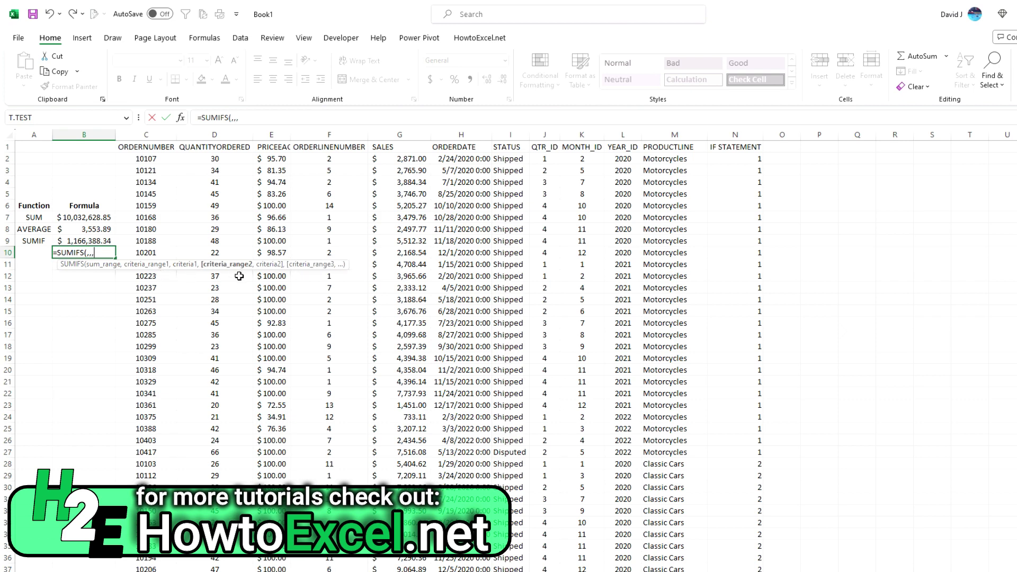
text(,,,,,)
key(Escape)
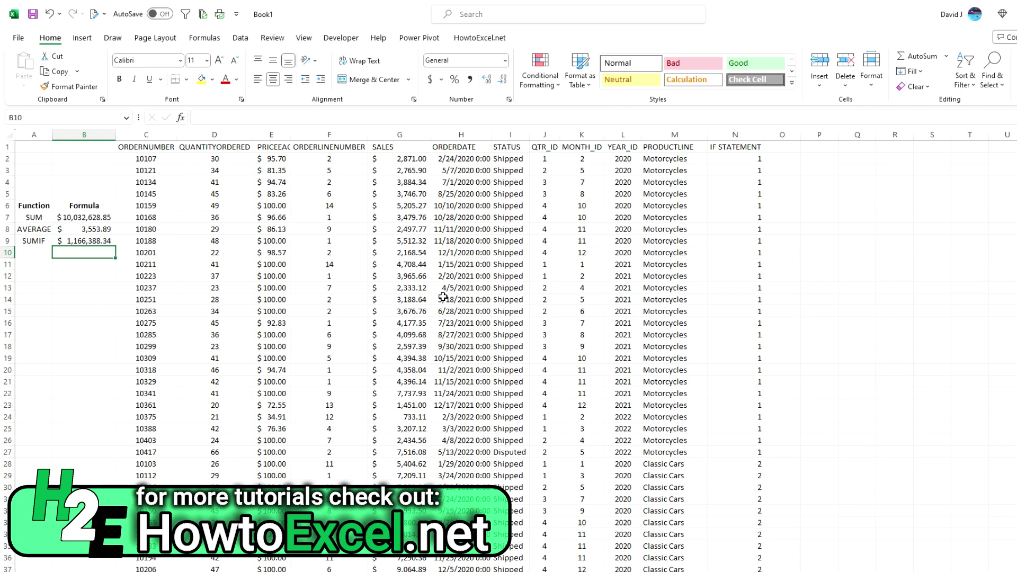
Step: Start an AVERAGEIFS formula in B10 to show the AVERAGEIF and AVERAGEIFS functions, then discard the entry
text(=averageif)
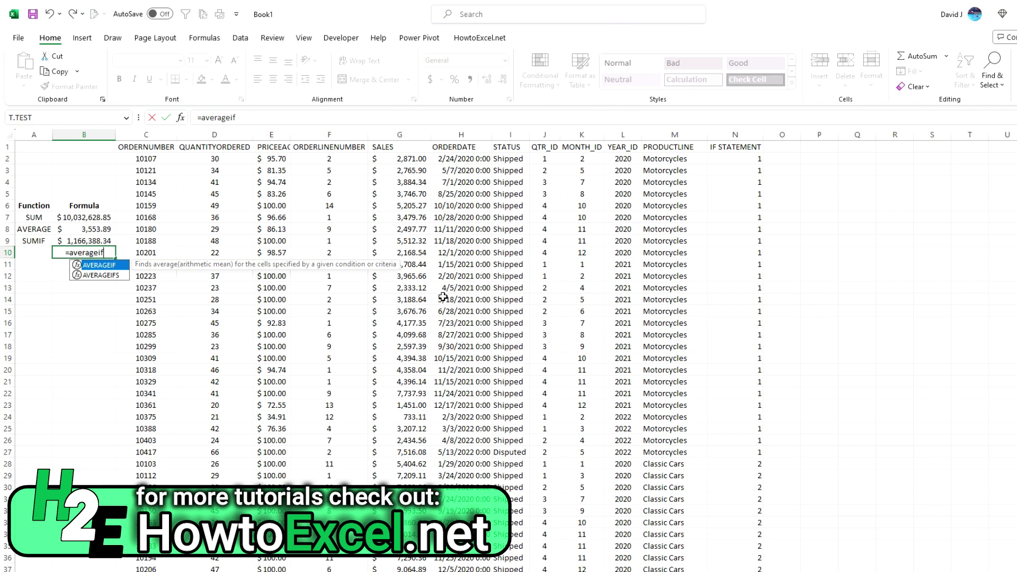
text(s)
key(Escape)
key(Escape)
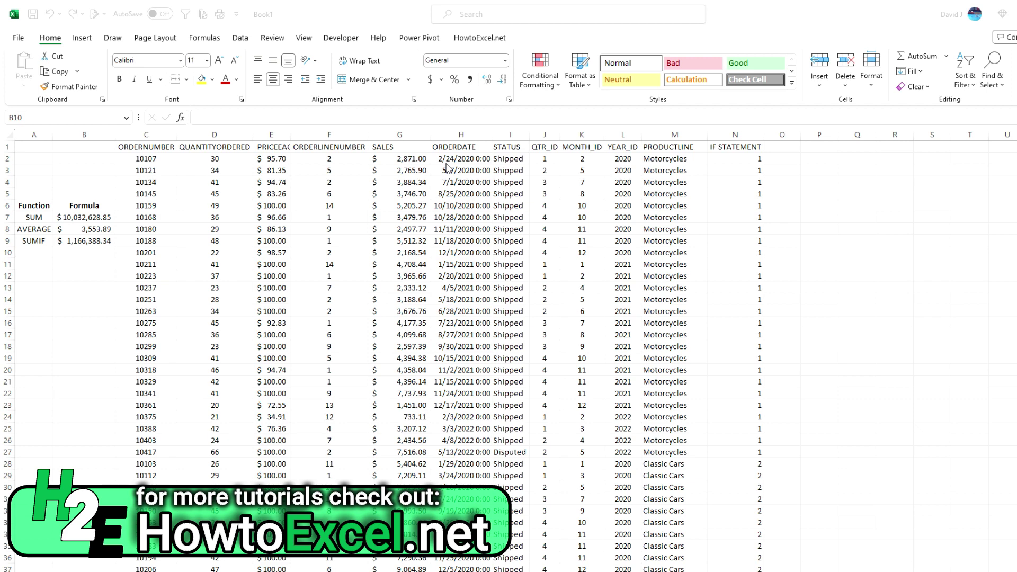
Step: Insert a column before IF STATEMENT and give it the header ORDER DUE DATE
right_click(725, 135)
click(756, 253)
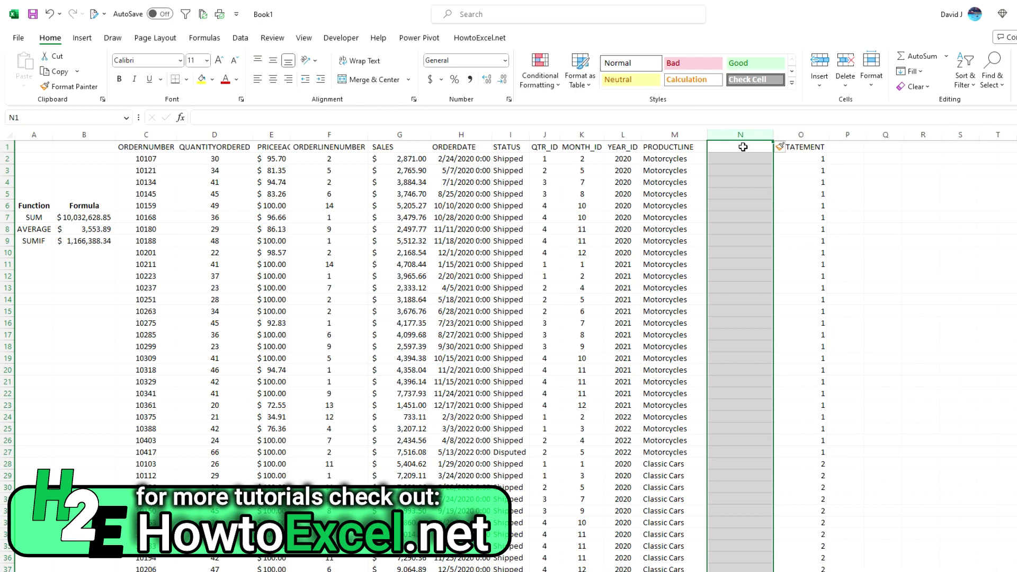
text(ORDER DUE DATE)
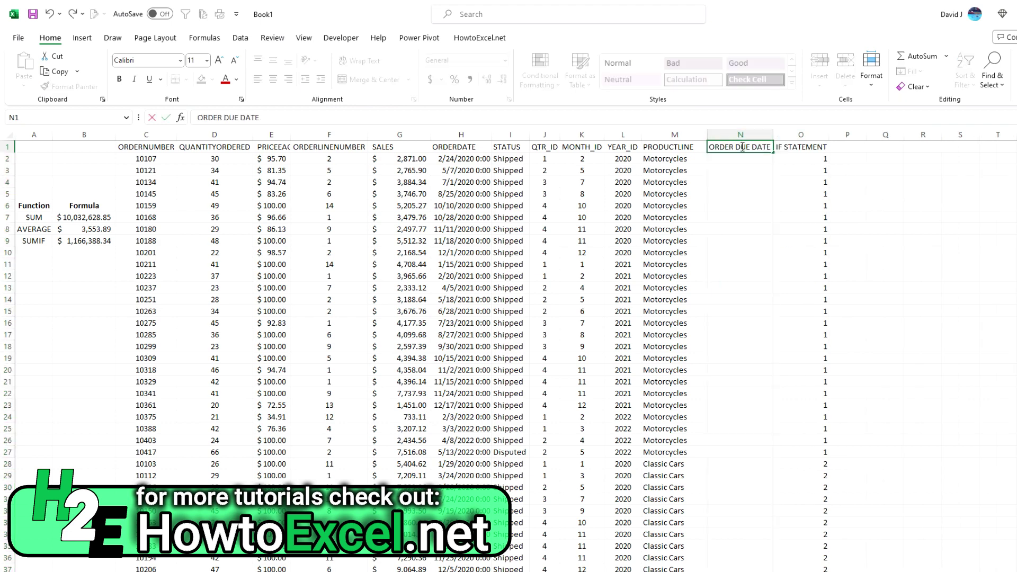
key(Return)
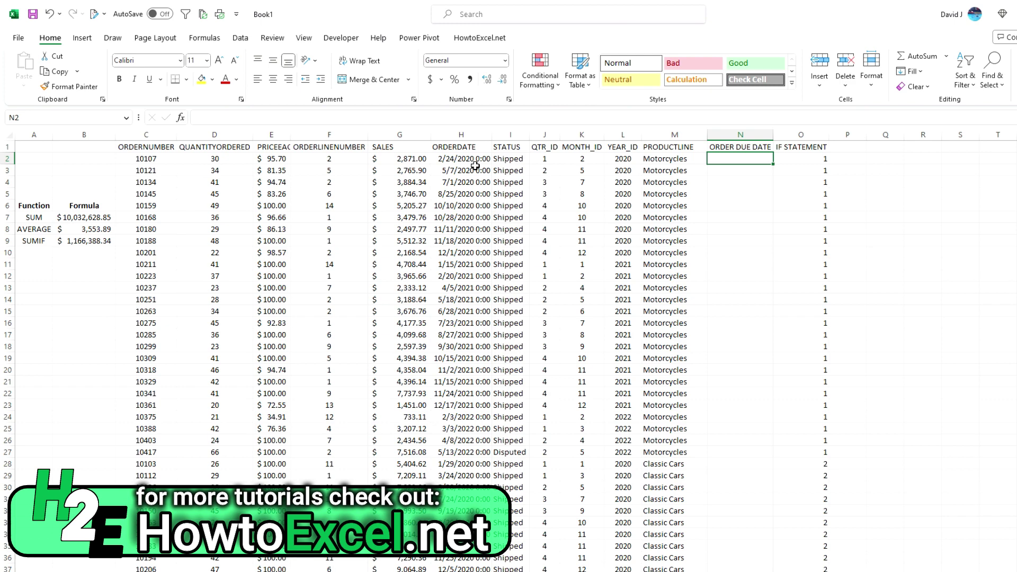
Step: Enter =EOMONTH(H2,0) in N2 to calculate the end of the order date's month
text(=eom)
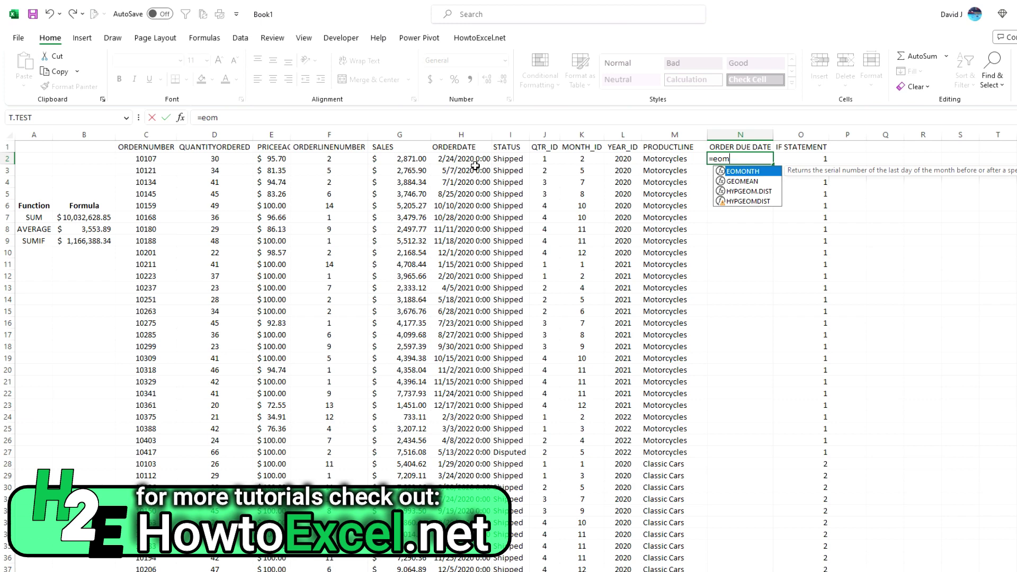
key(Tab)
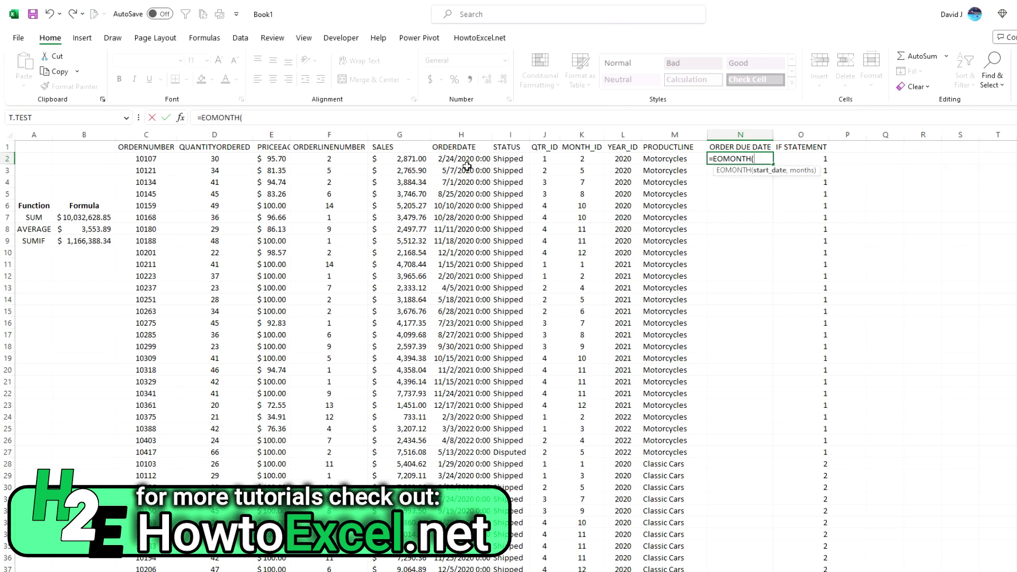
click(462, 159)
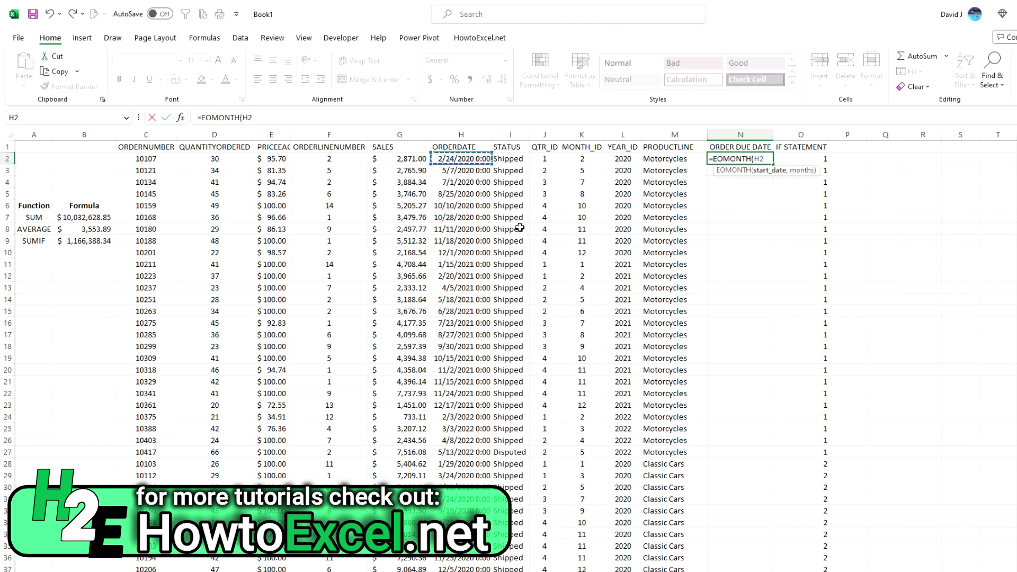
text(,0)
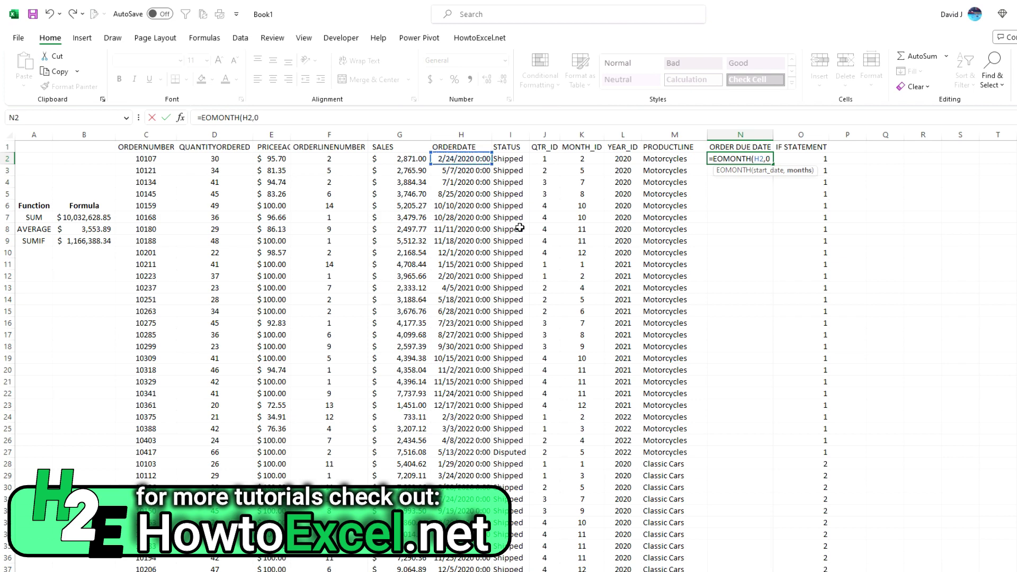
text())
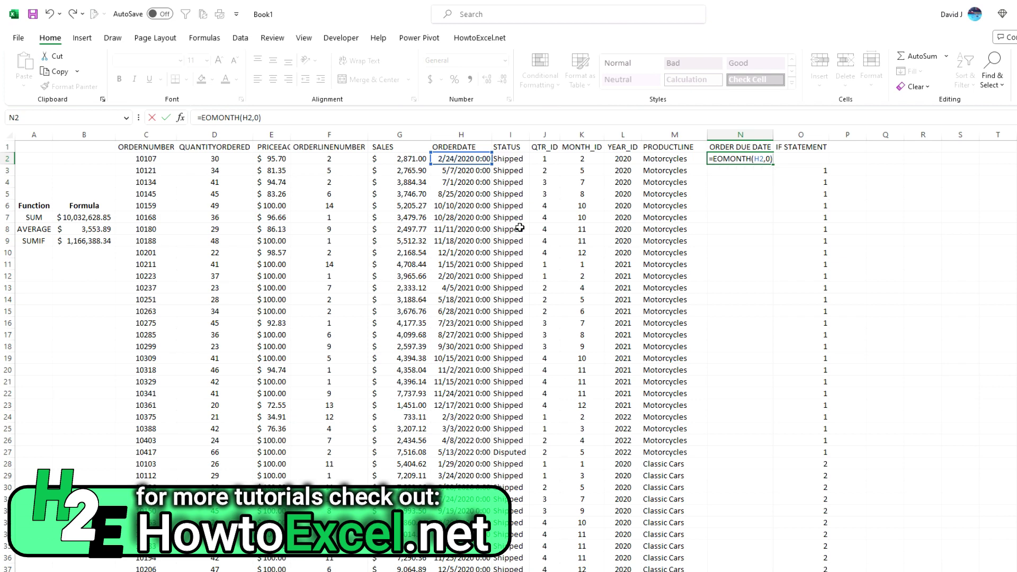
key(Return)
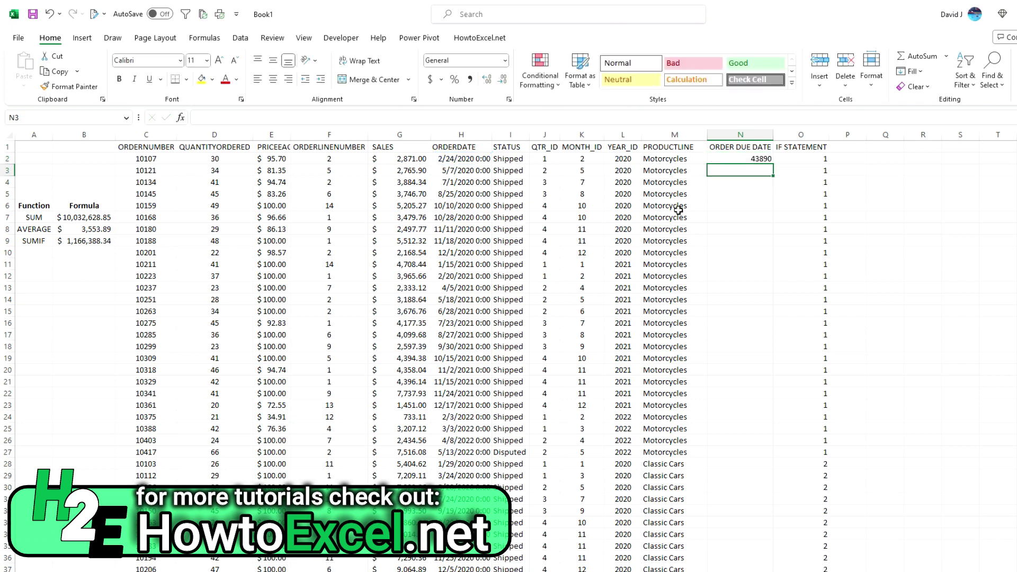
Step: Format the order due date in N2 as Short Date
click(754, 156)
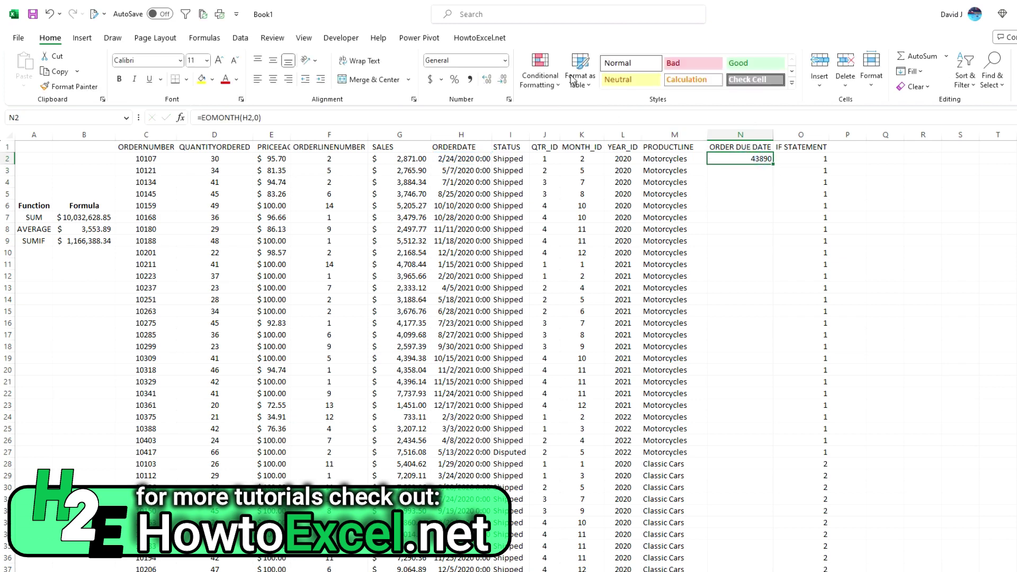
click(507, 61)
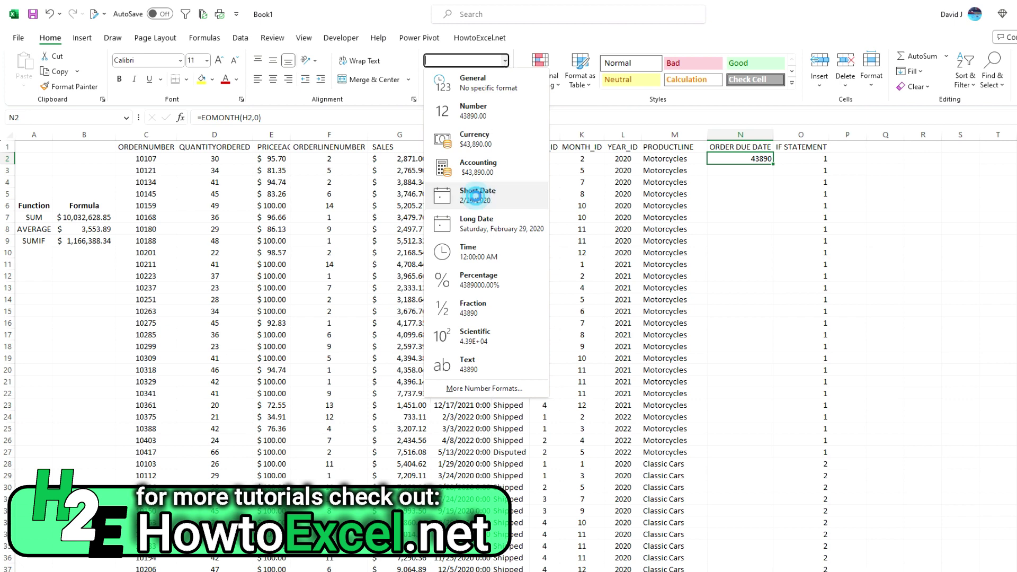
click(478, 196)
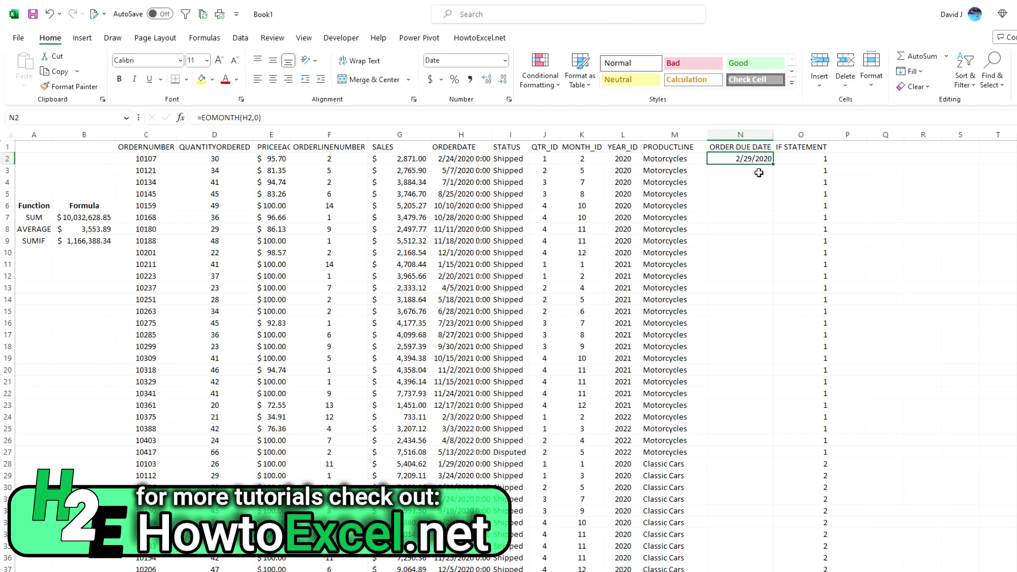
Step: Check the order date in H2, and change the months argument of the EOMONTH formula in N2 to 1
click(463, 159)
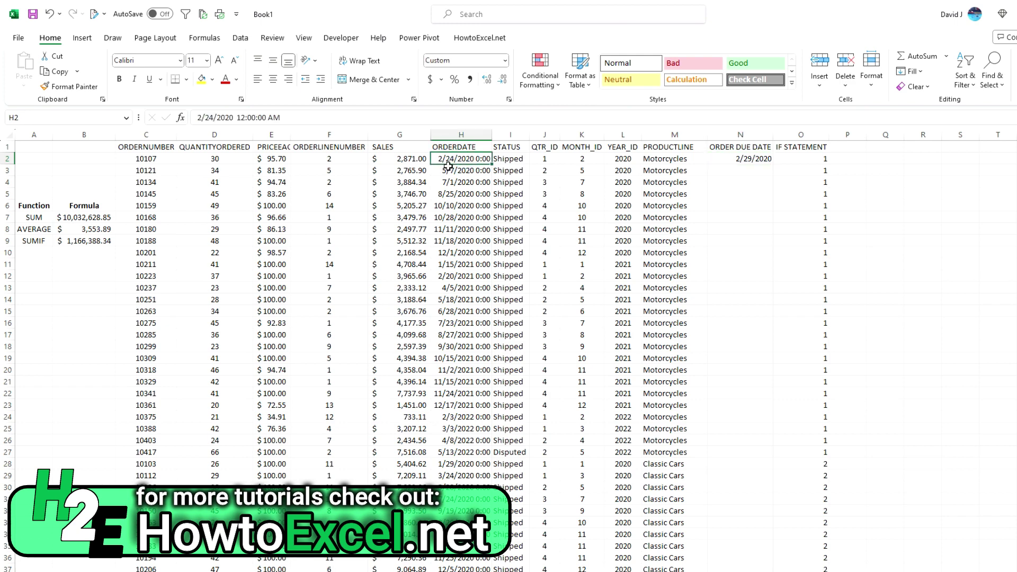
click(755, 159)
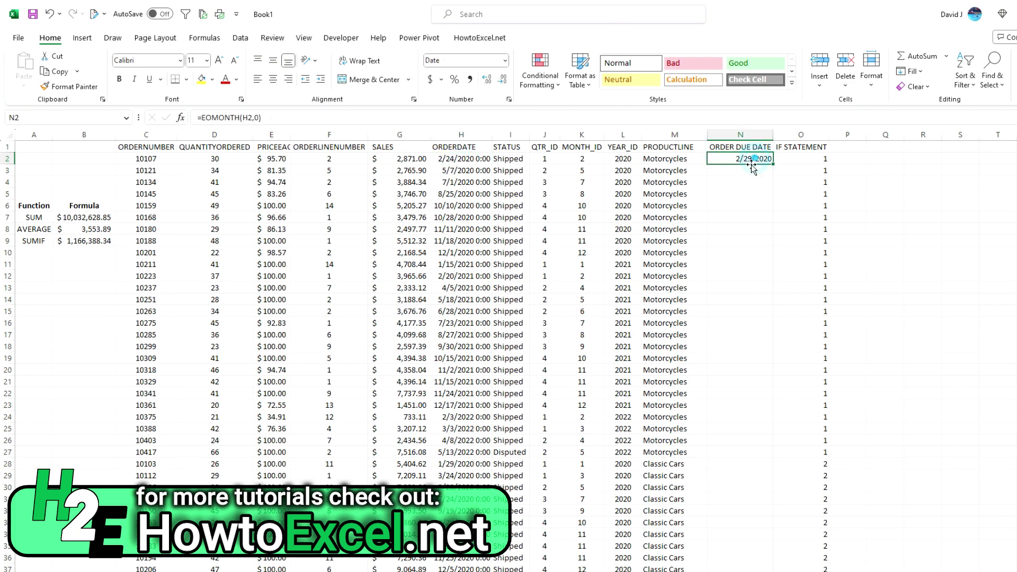
click(260, 119)
key(BackSpace)
text(1)
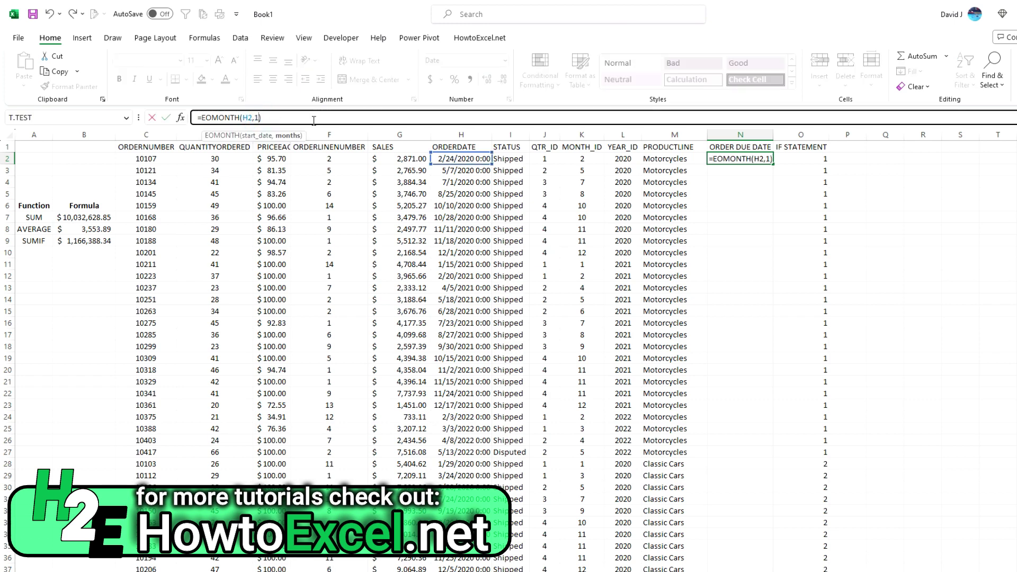
key(Return)
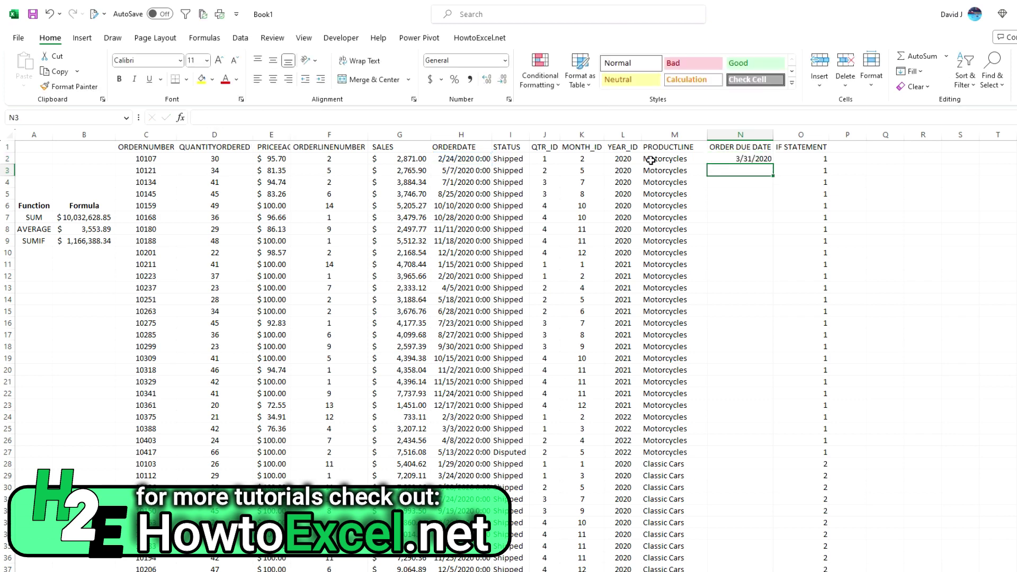
Step: Fill the EOMONTH formula from N2 down the whole ORDER DUE DATE column
click(769, 157)
double_click(773, 164)
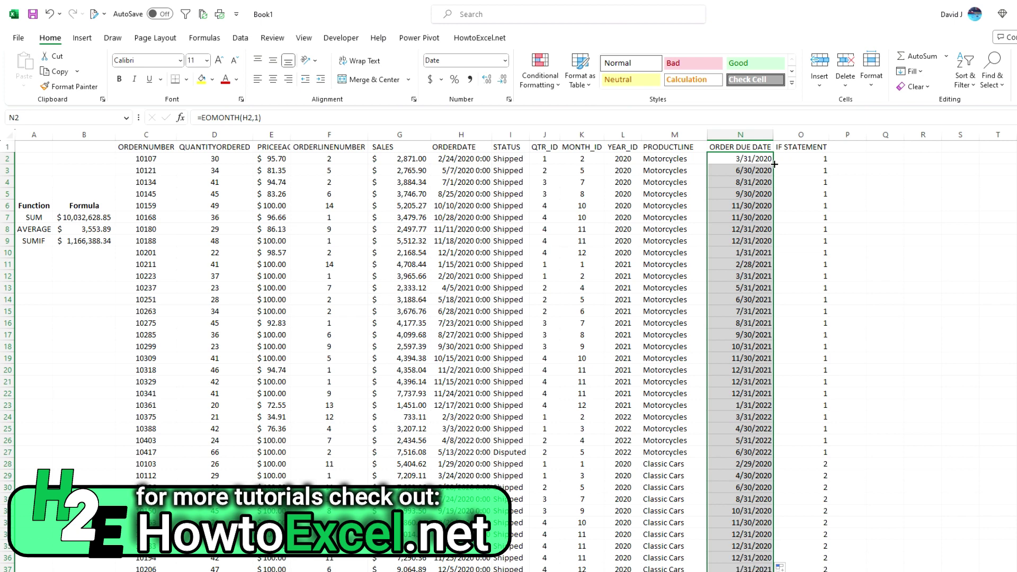
key(alt+Tab)
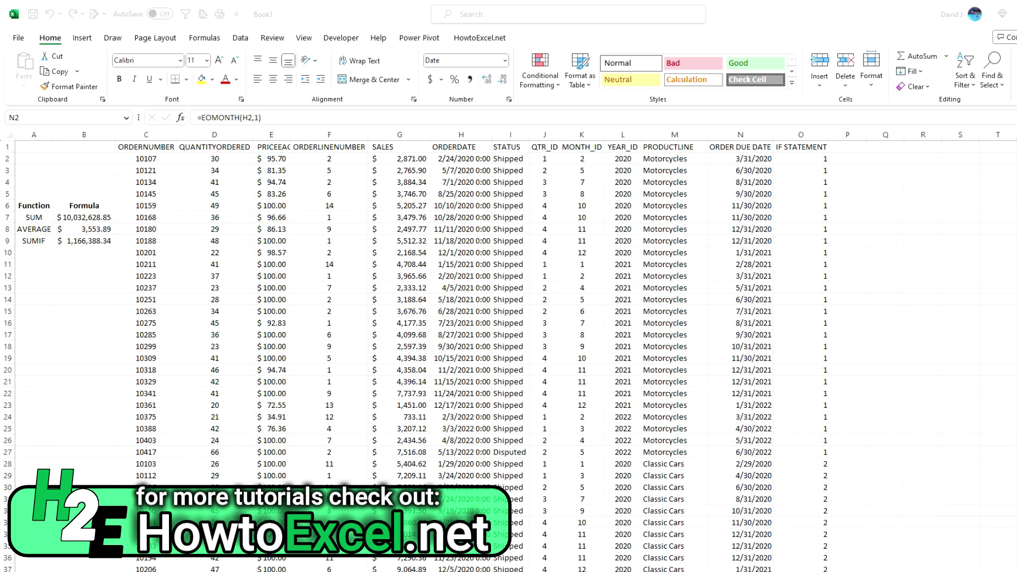
Step: Enter =TODAY() in the empty cell Q8 to demonstrate the current date function, and clear the cell again
click(885, 228)
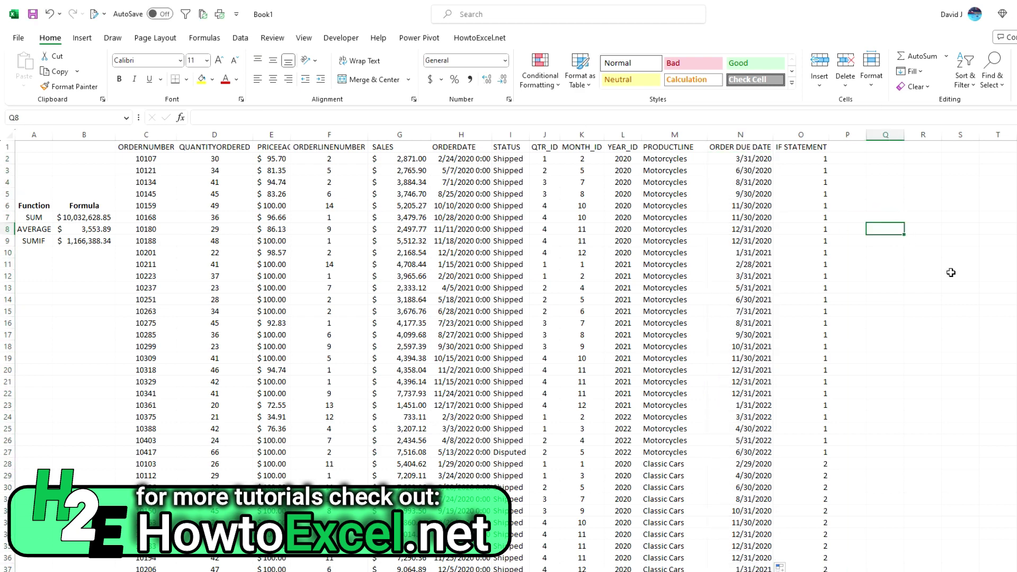
text(=today())
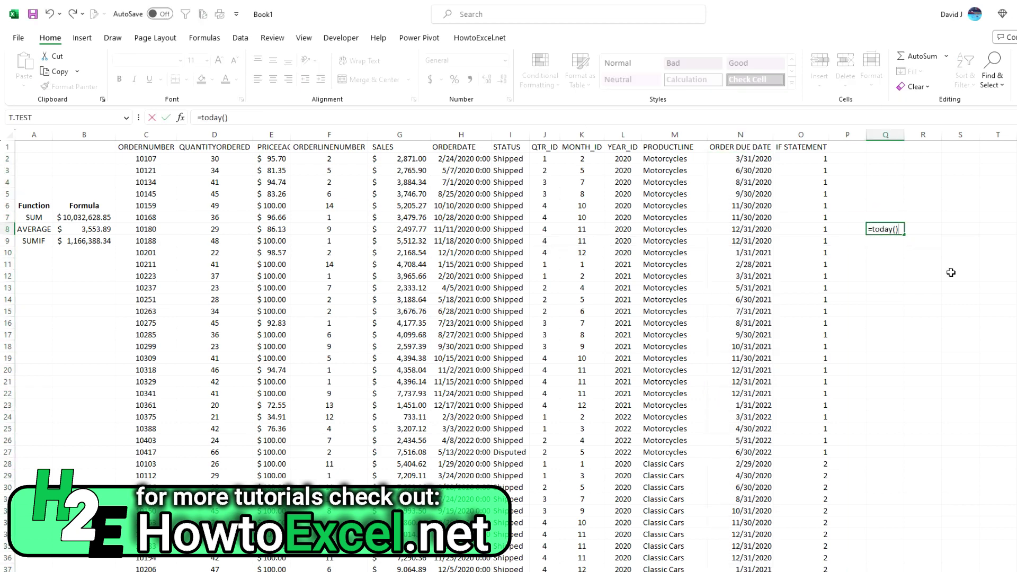
key(ctrl+Return)
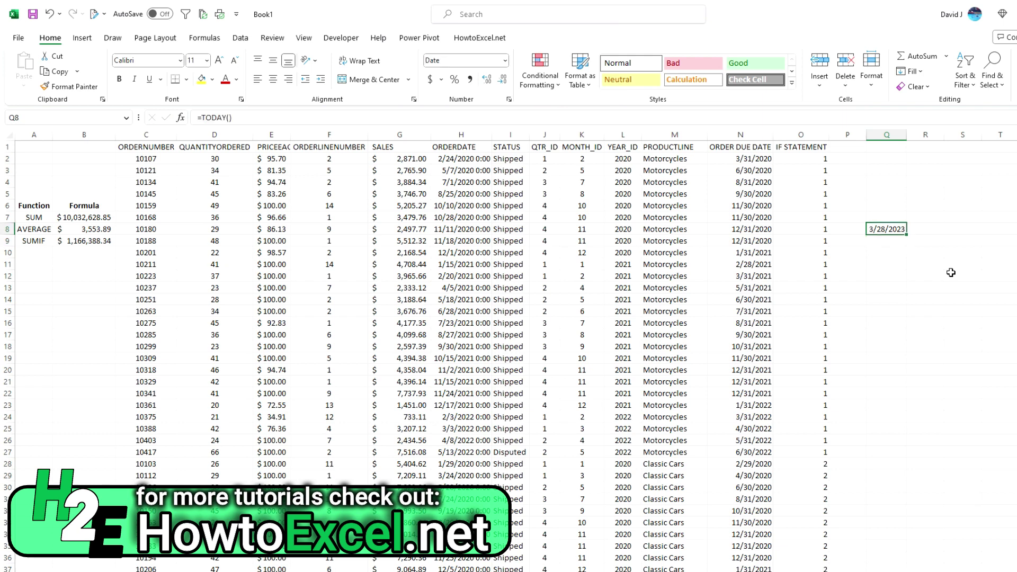
key(Delete)
Step: Insert another column before IF STATEMENT with the header DAYS SINCE DUE DATE, and fit its width to the header
right_click(802, 134)
click(870, 249)
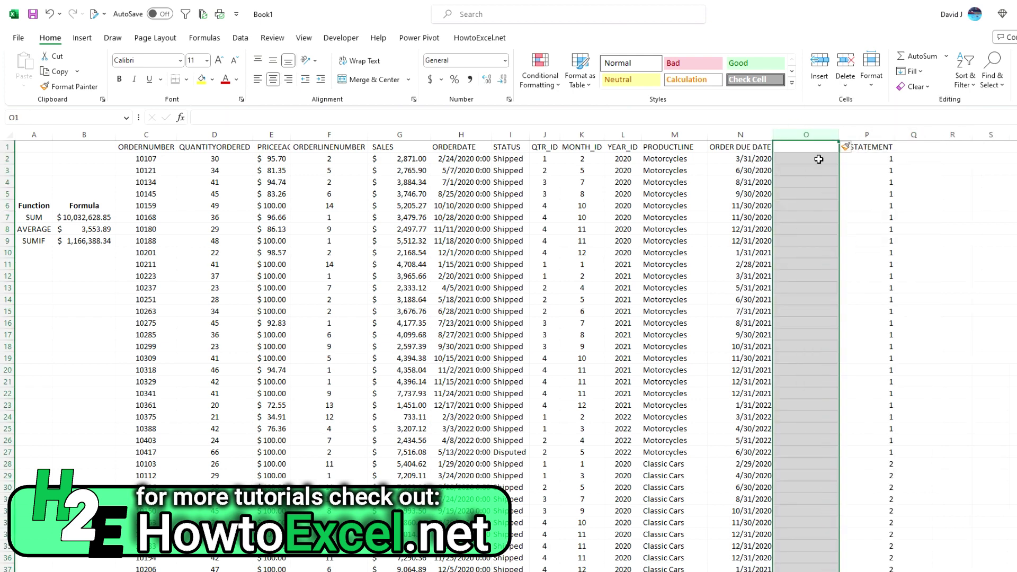
click(816, 146)
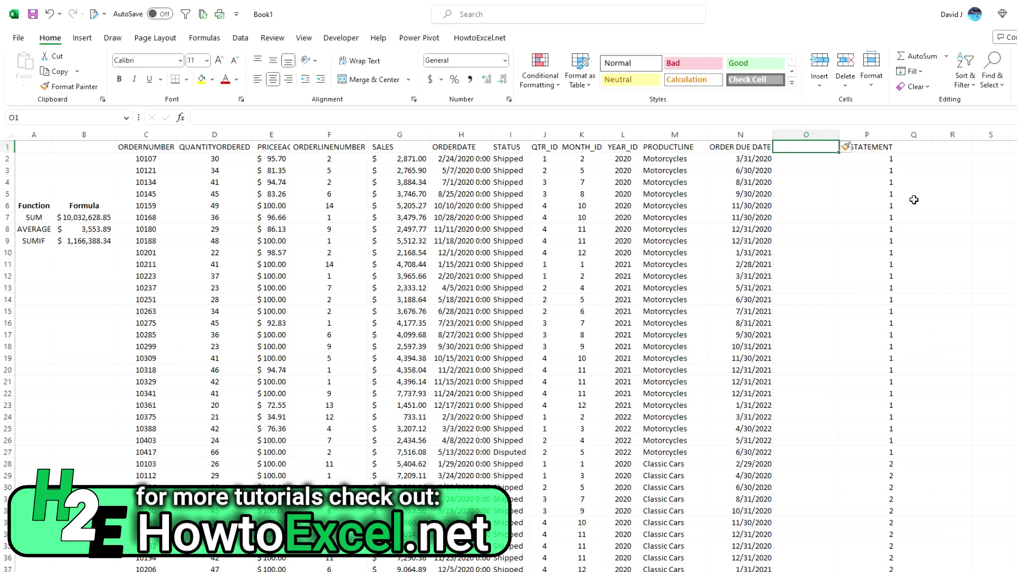
text(DAY)
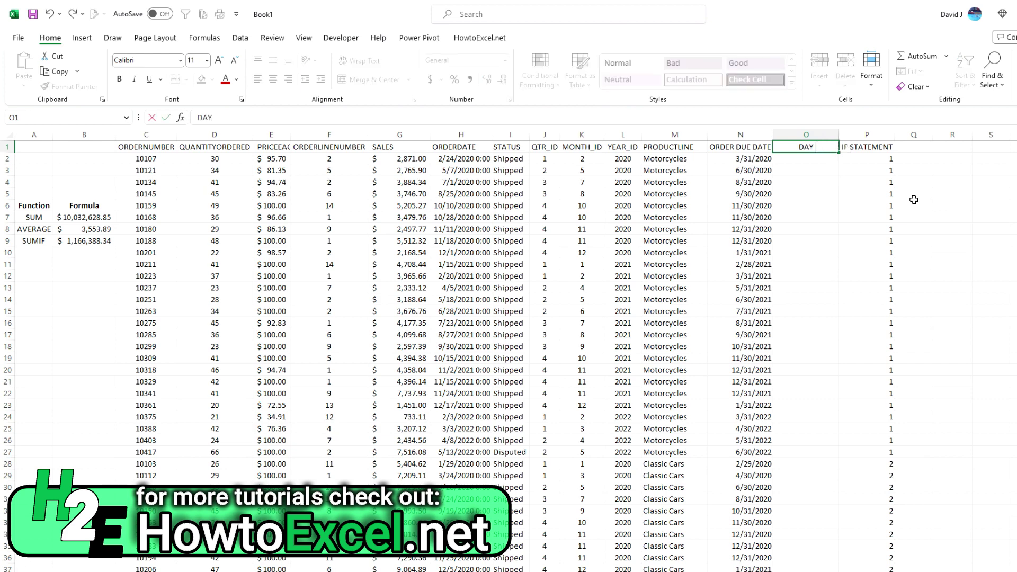
text(S SINCE DUE DATE)
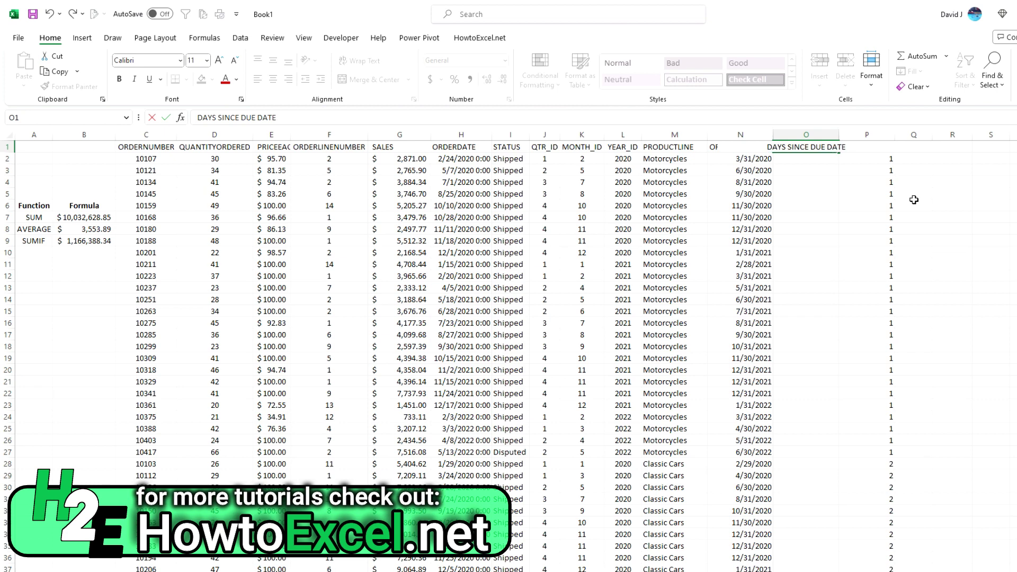
key(Return)
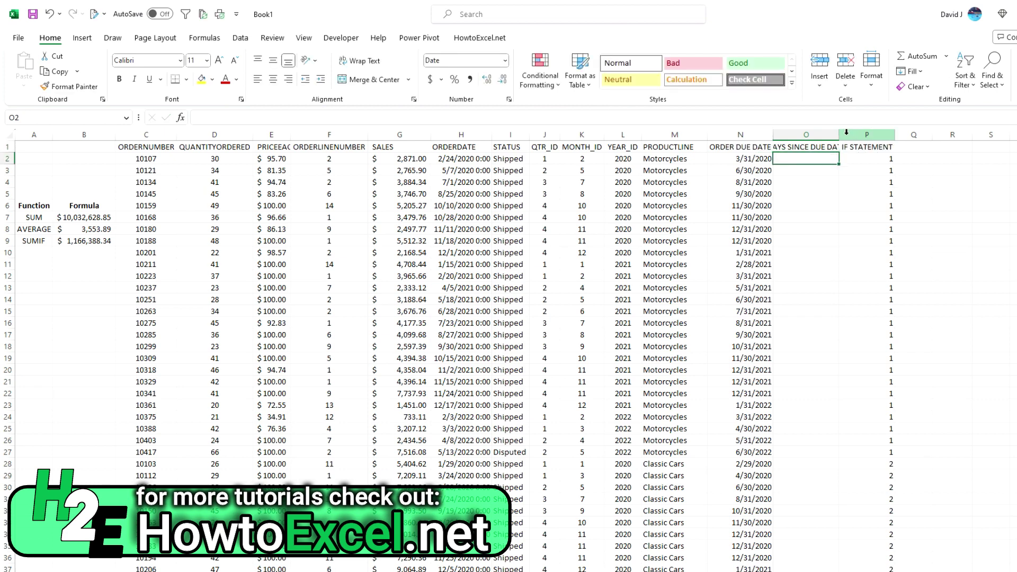
double_click(839, 135)
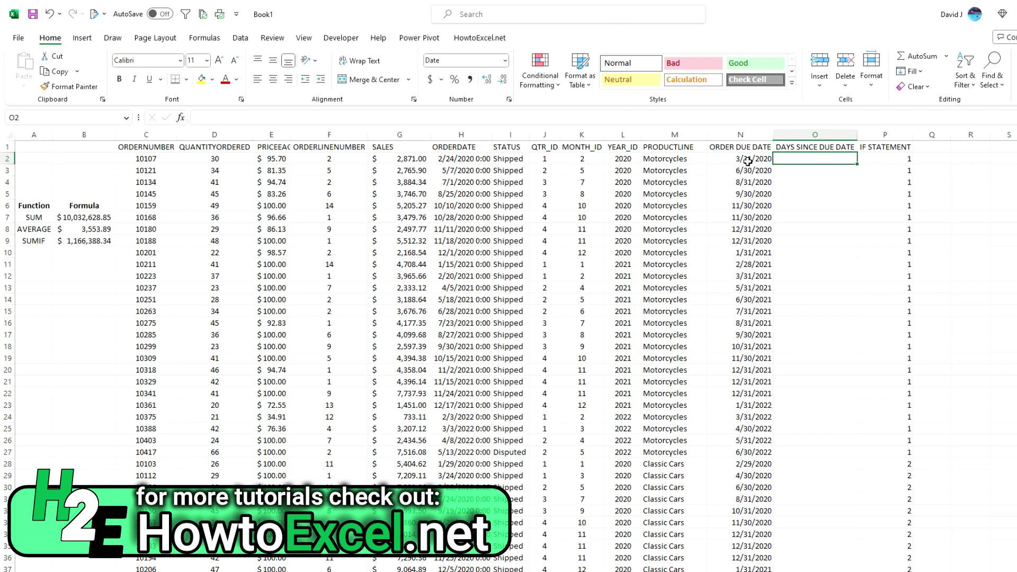
Step: Enter =TODAY()-N2 in O2 to calculate the days elapsed since the order due date
text(=today)
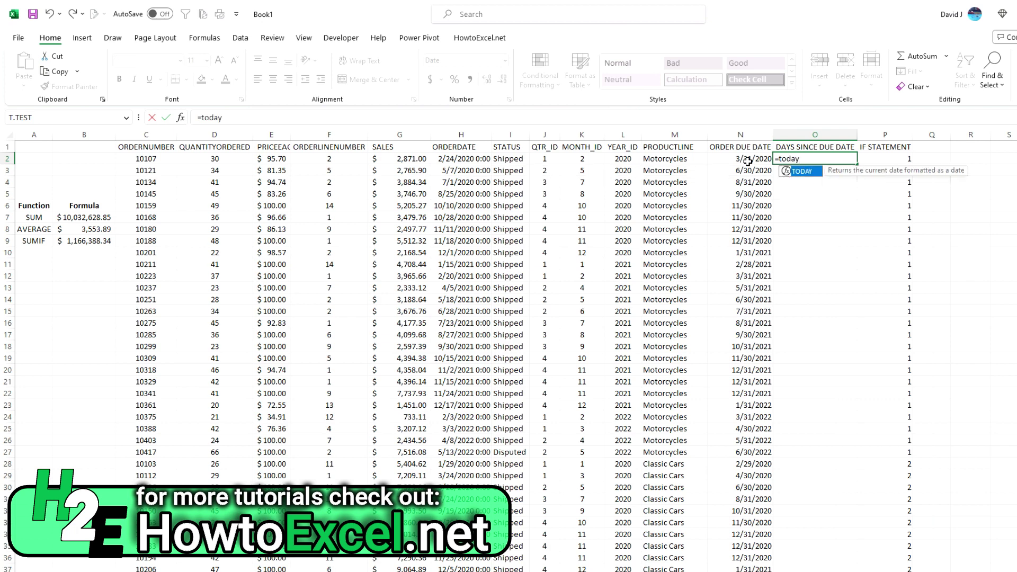
text(())
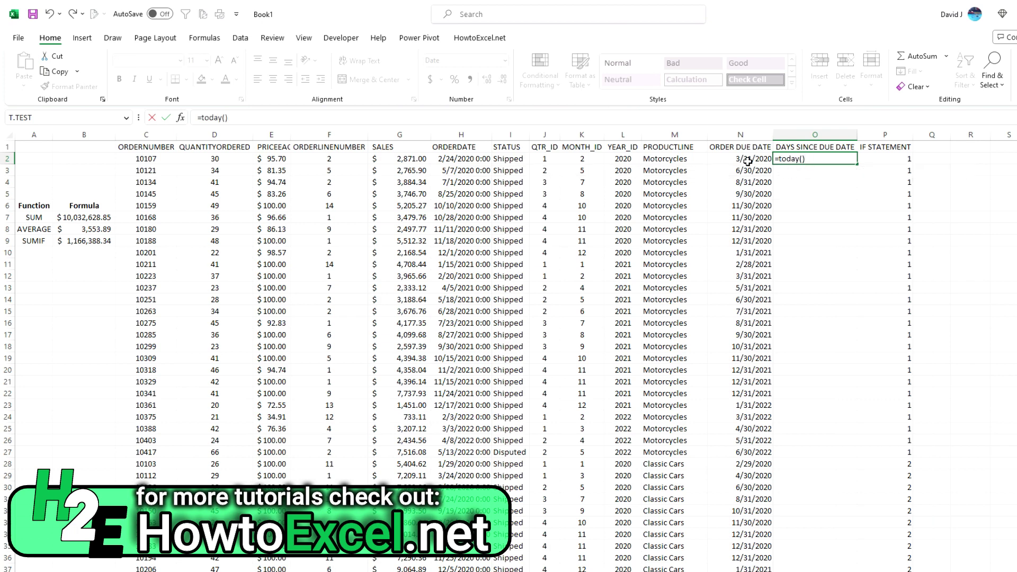
text(-)
click(748, 159)
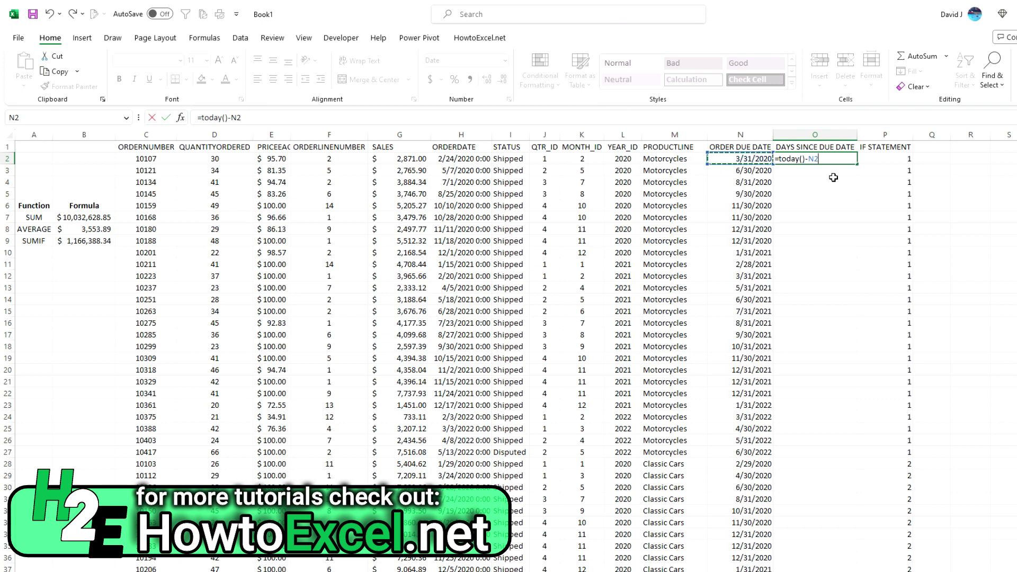
key(Return)
Step: Format O2 as a Number without decimals and fill its formula down the DAYS SINCE DUE DATE column
click(841, 160)
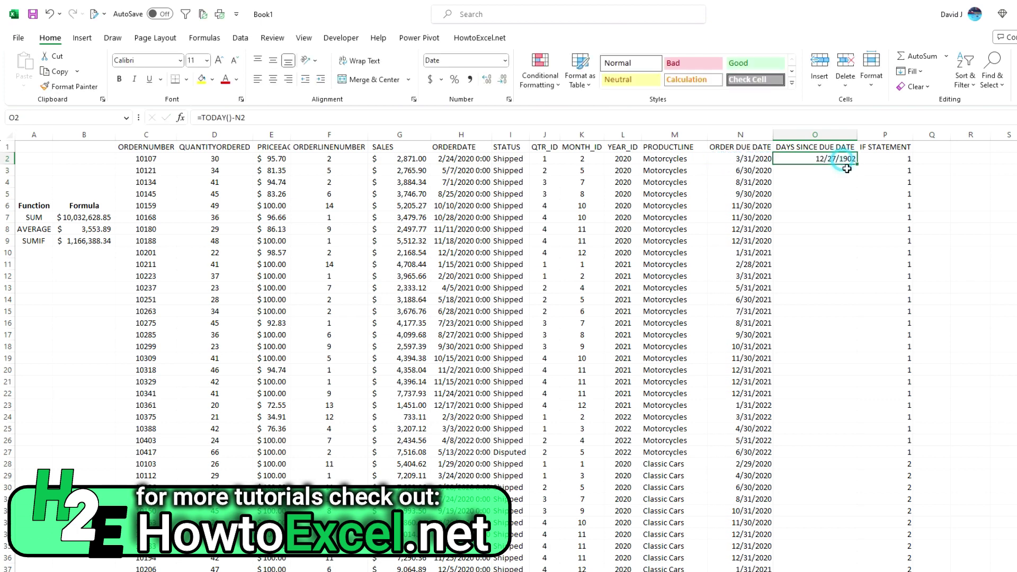
click(506, 60)
click(509, 111)
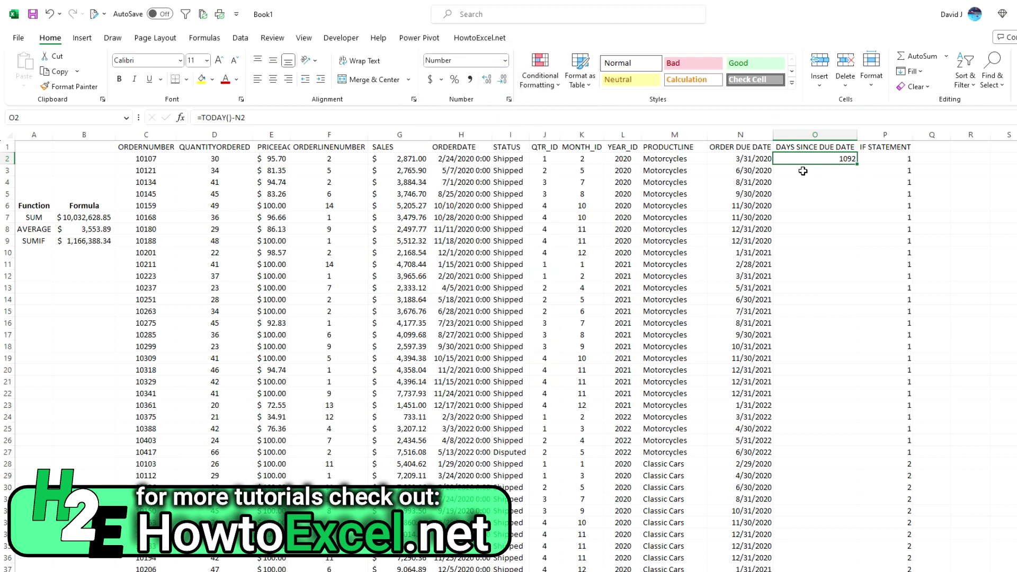
double_click(857, 165)
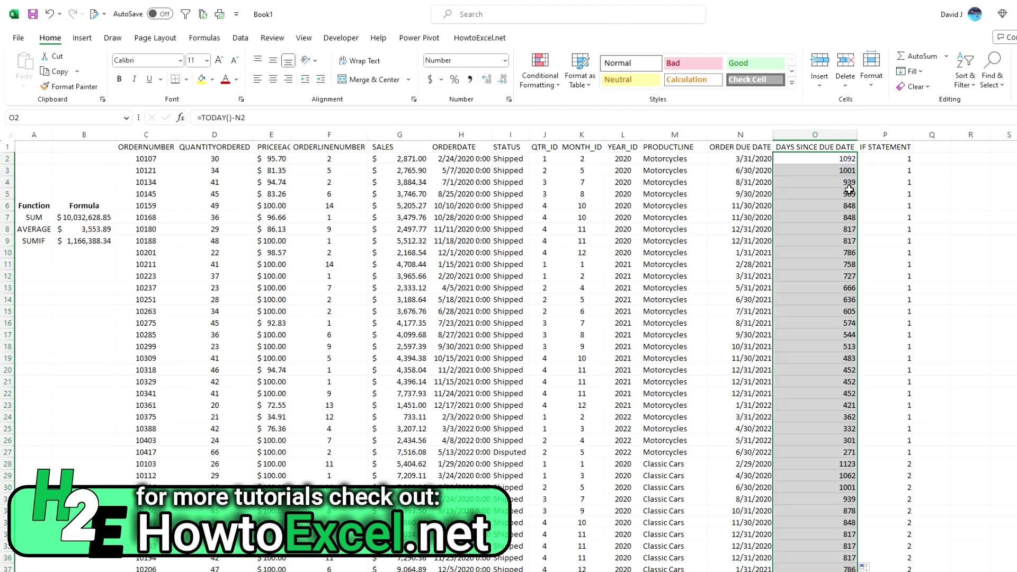
Step: Compare the order due date with the days since due date in row 26, and return to O2
drag(825, 441, 763, 442)
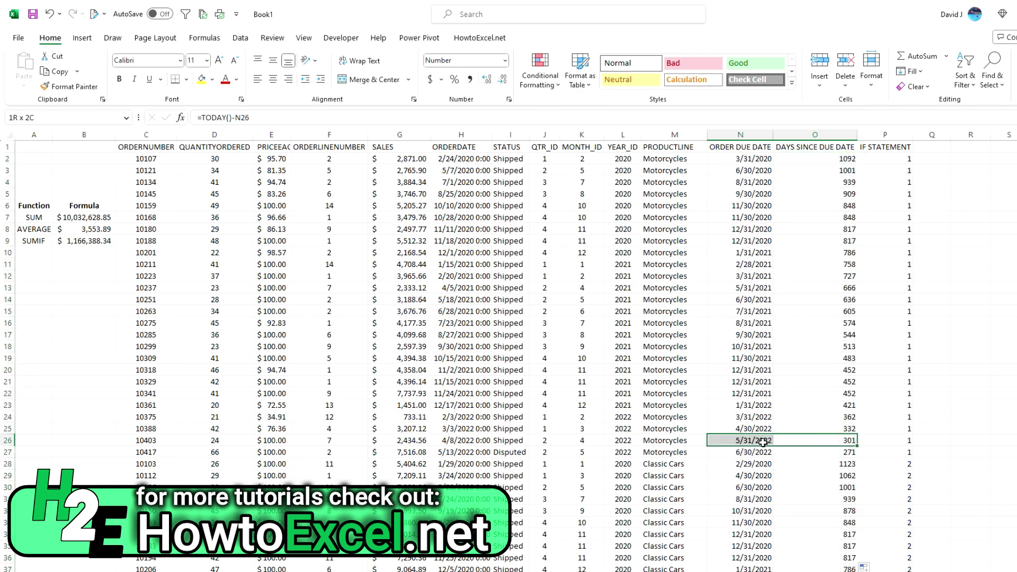
click(830, 443)
click(849, 161)
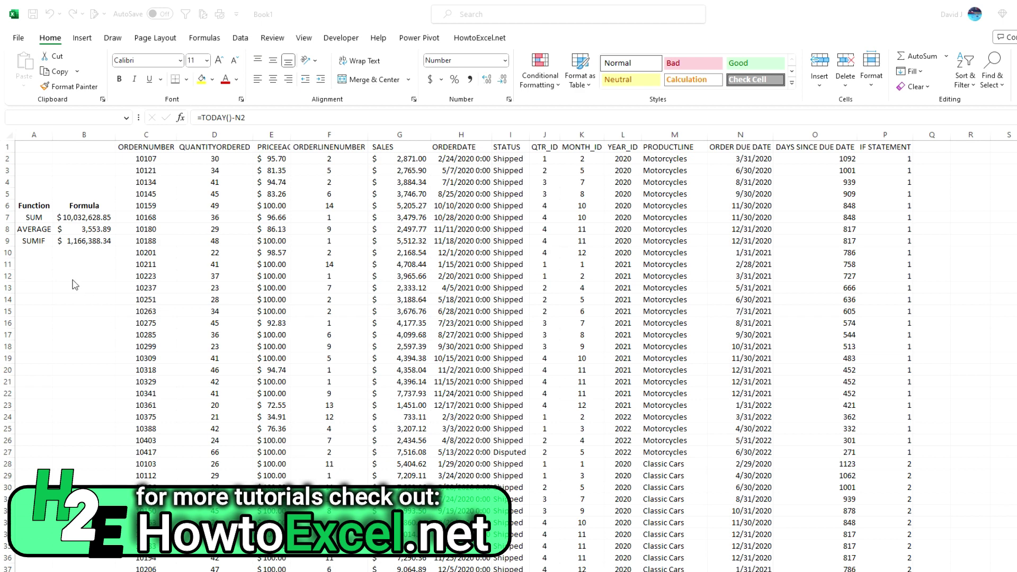
Step: Add the label FV in A10 and enter =FV(0.05,5,-10000) in B10 to calculate the future value
click(33, 252)
text(FV)
key(Tab)
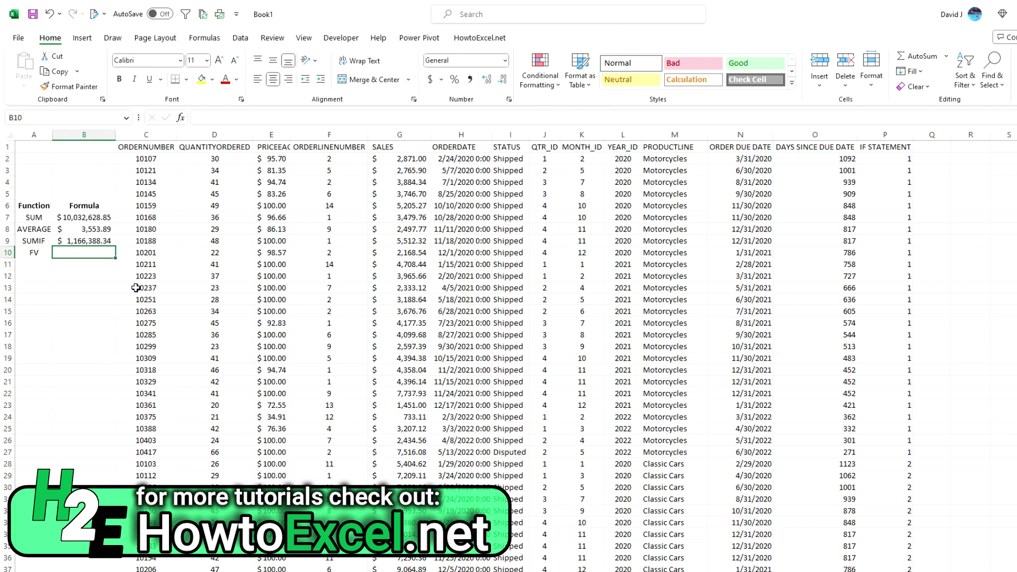
text(=)
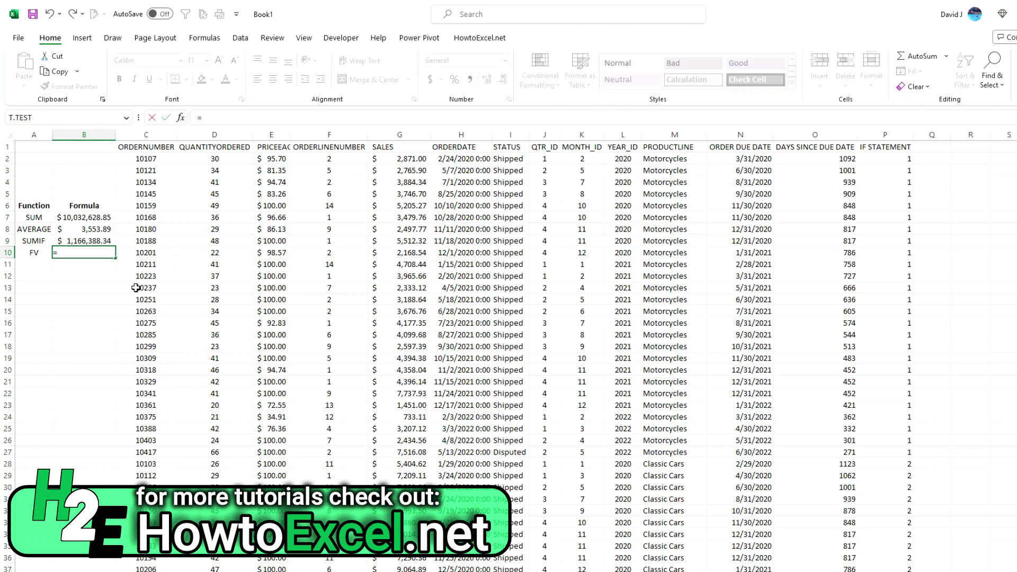
text(fv)
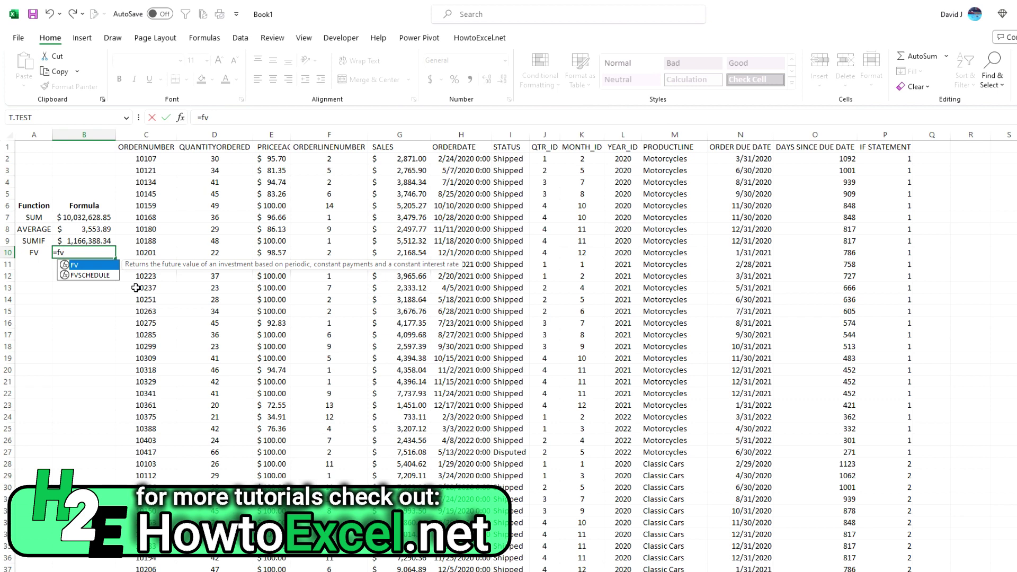
key(Tab)
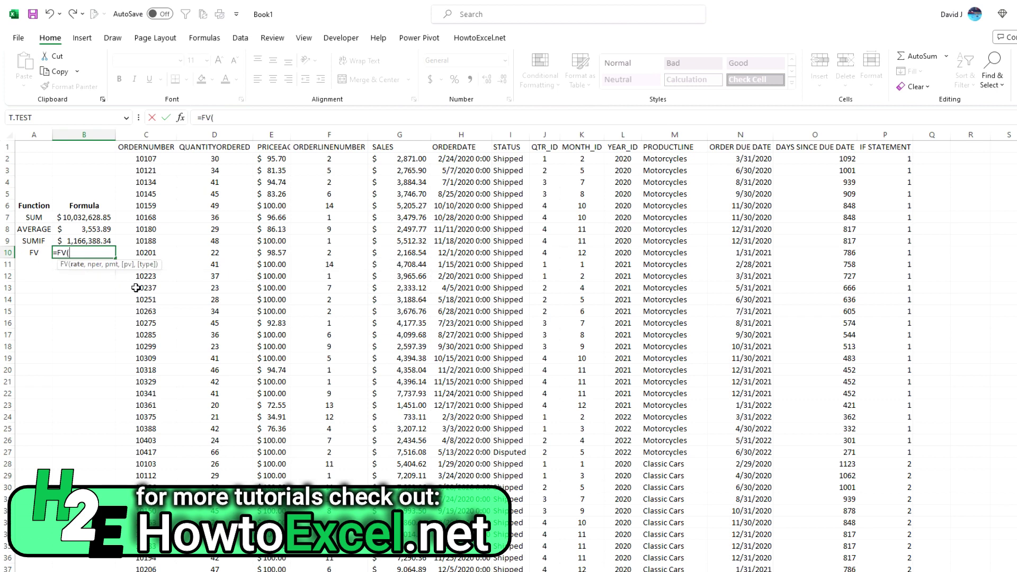
text(0.05,5,)
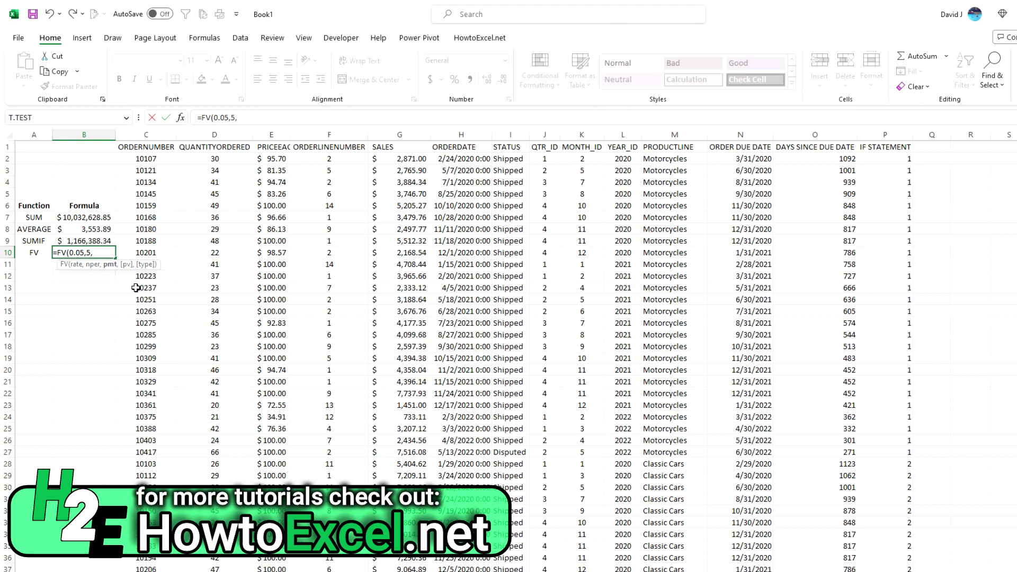
text(-10000))
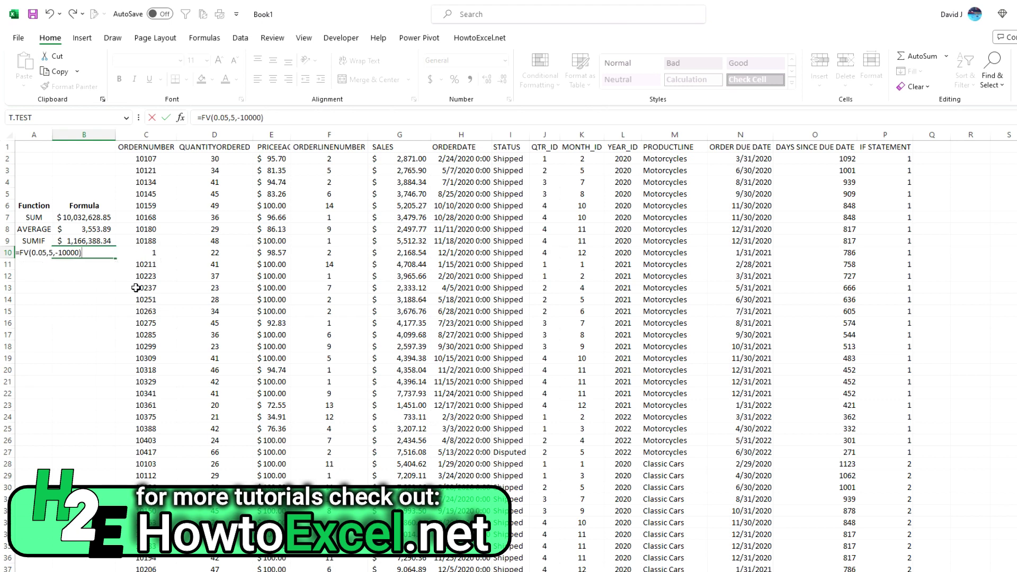
key(ctrl+Return)
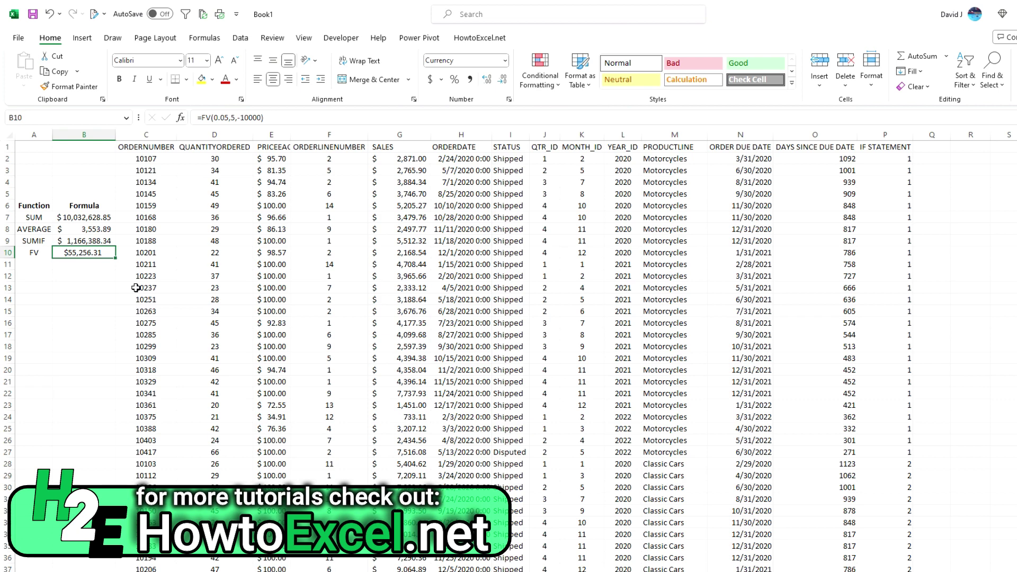
Step: Add the label PV in A11, below the FV row of the function list
key(Down)
key(Left)
text(PV)
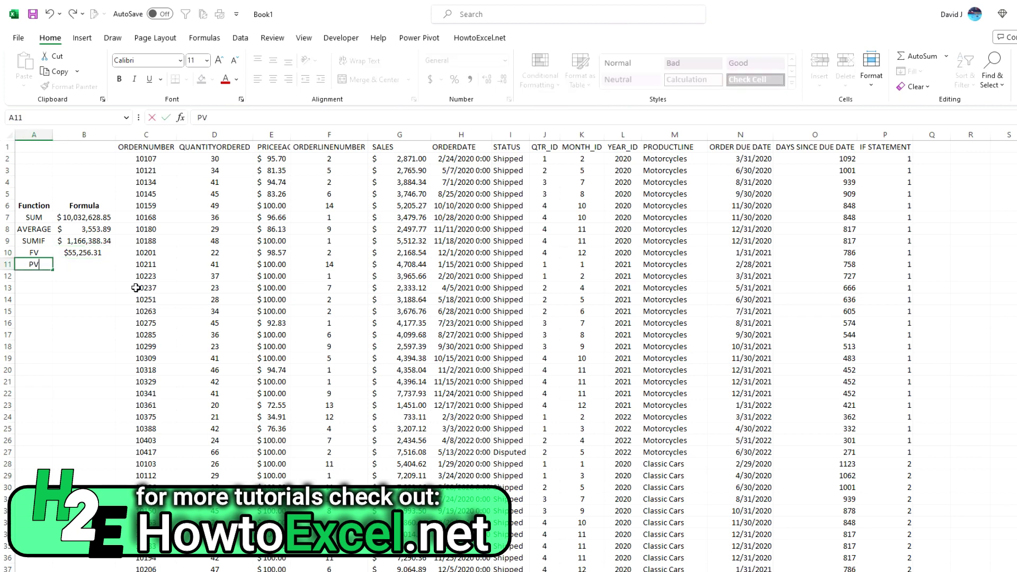
key(Tab)
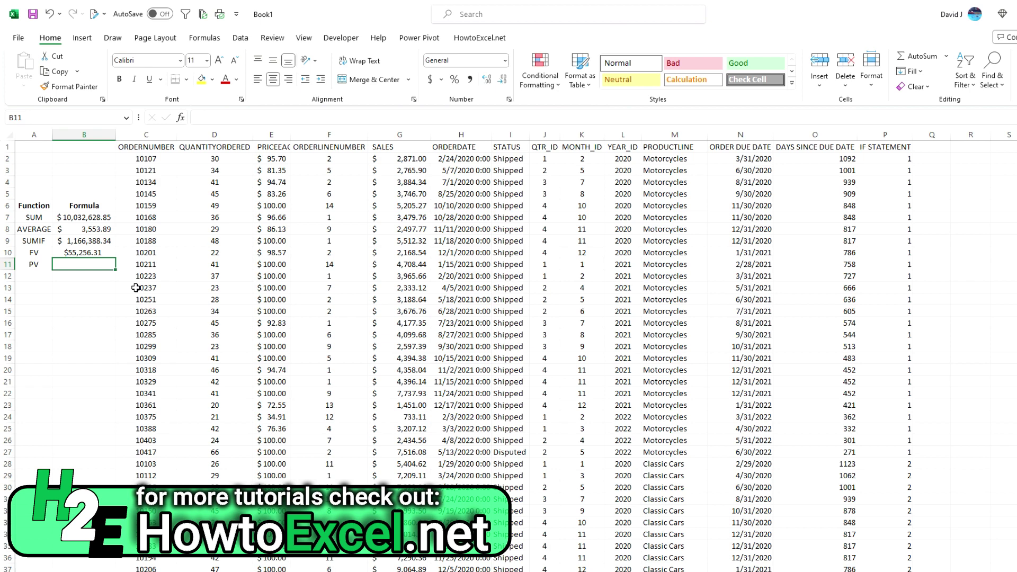
Step: Enter =PV(0.05,5,10000,-55256.31) in B11 to calculate the present value from the future value result
text(=pv)
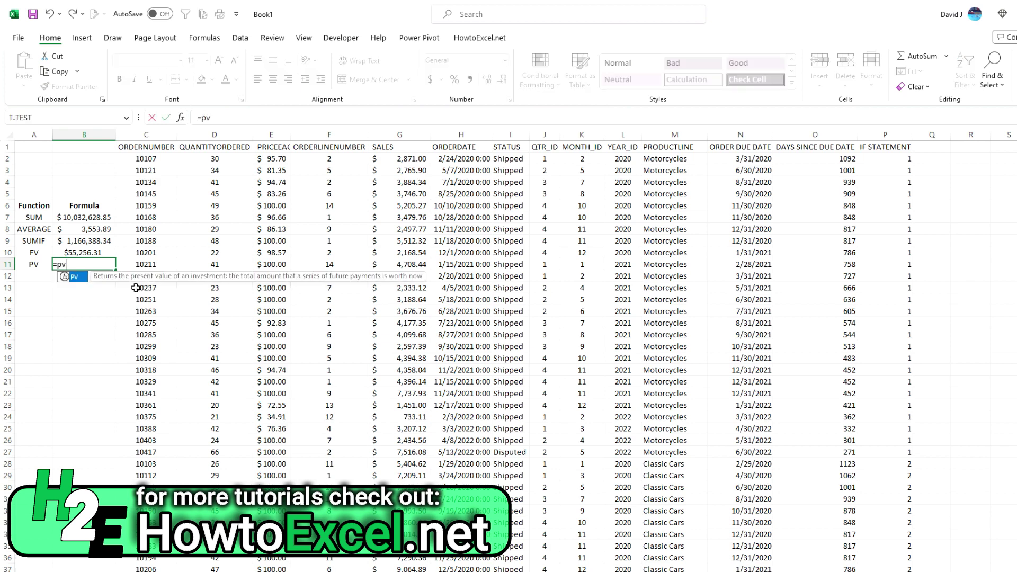
key(Tab)
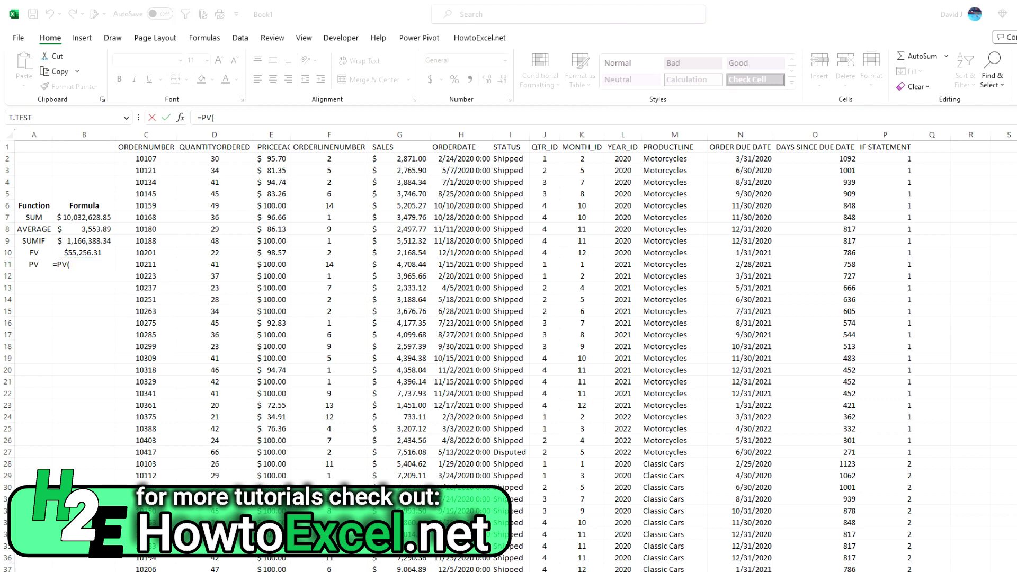
click(232, 114)
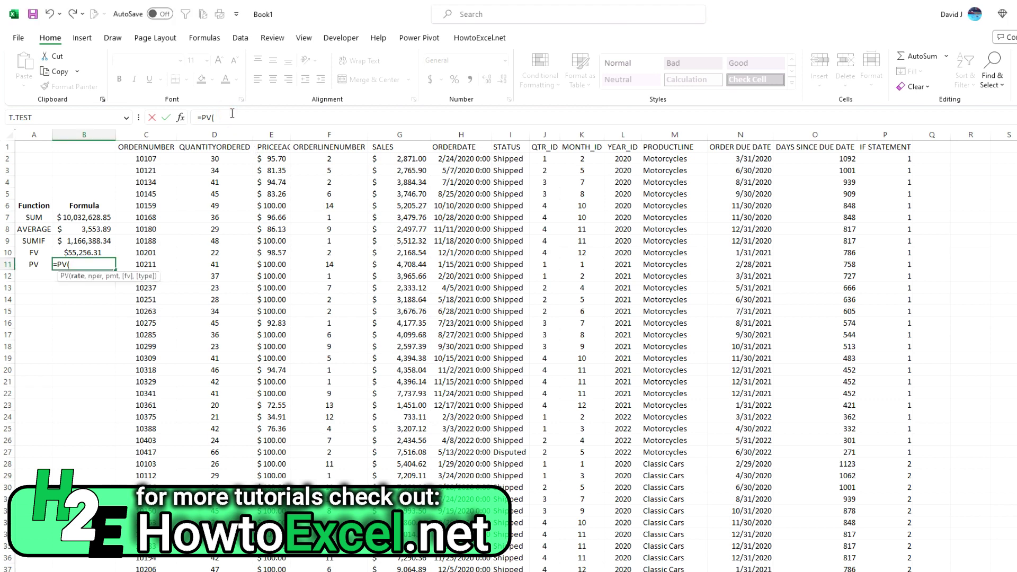
click(232, 114)
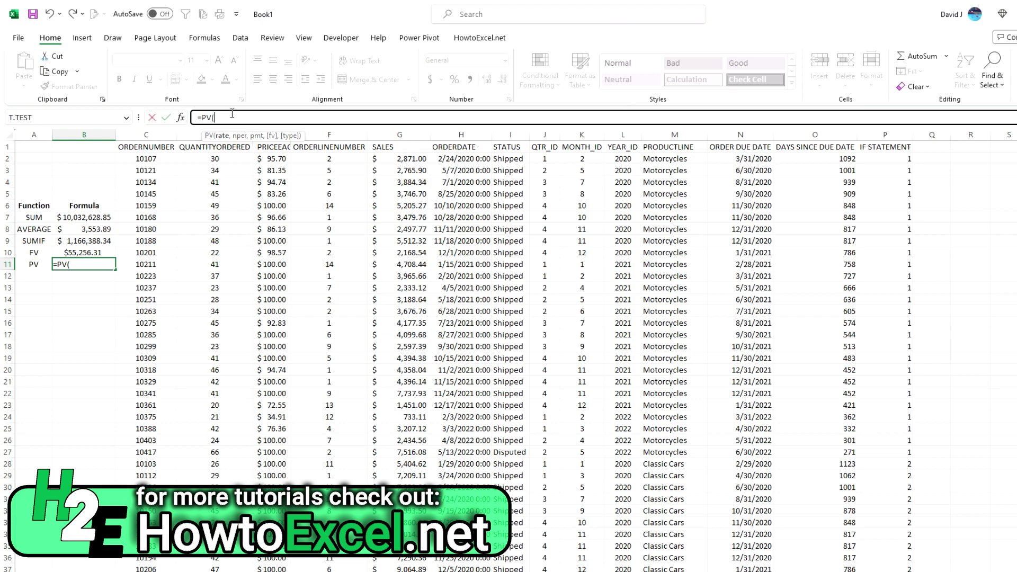
text(0.05,5,1000)
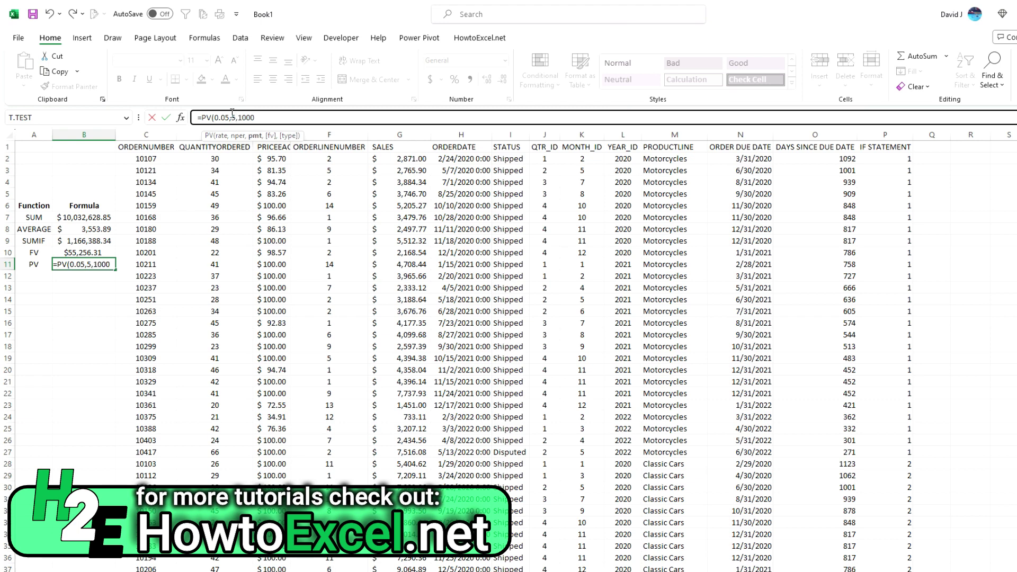
text(0,)
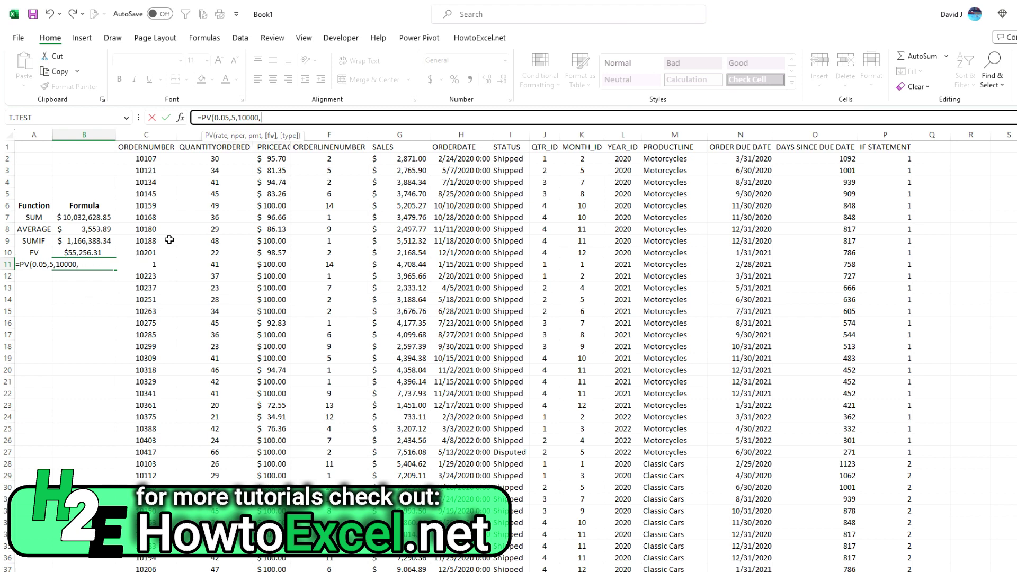
text(55256.31,)
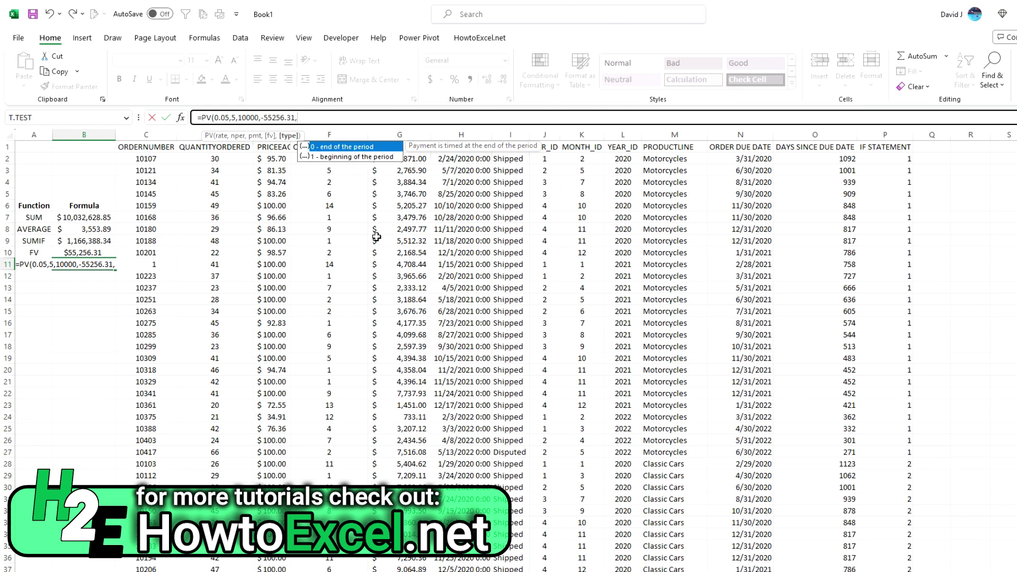
key(BackSpace)
text())
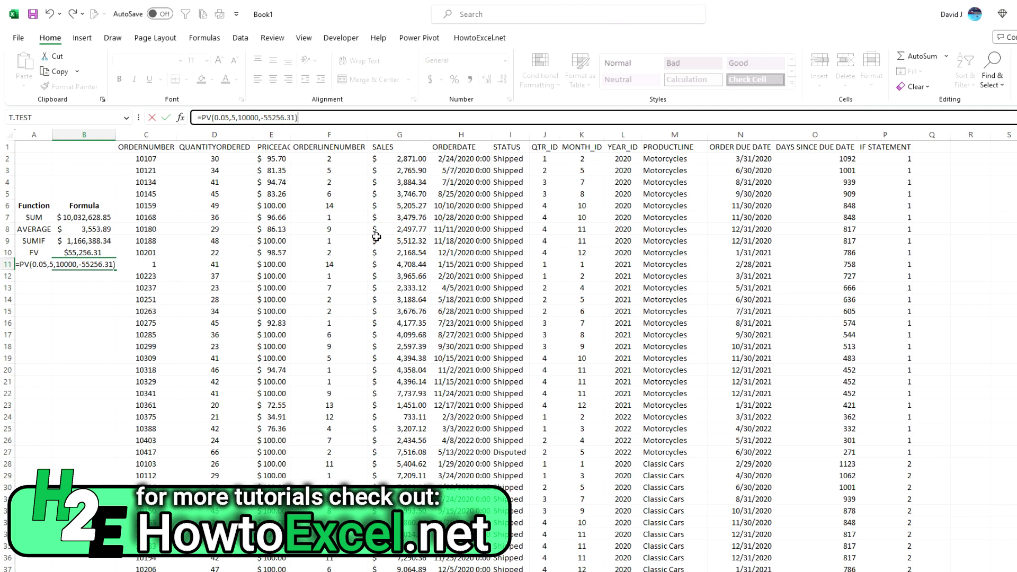
key(Return)
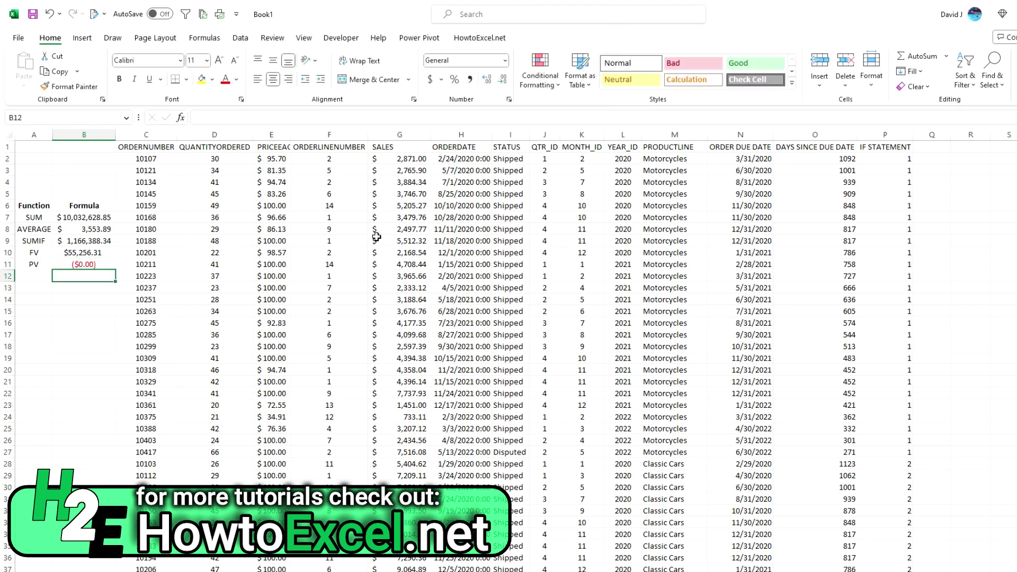
Step: Review the PV formula in B11 and the optional pv argument of the FV formula in B10
key(Up)
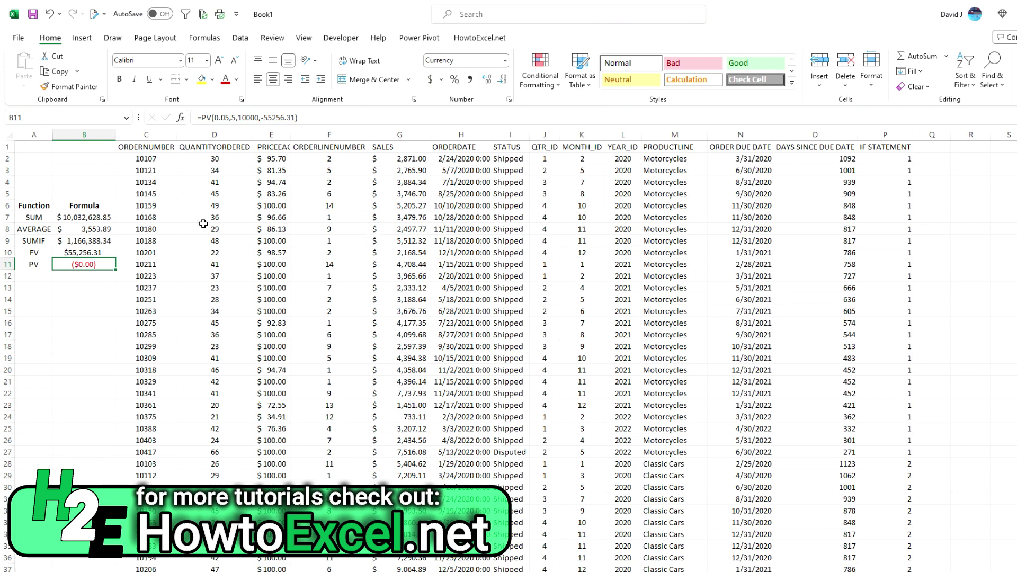
click(104, 253)
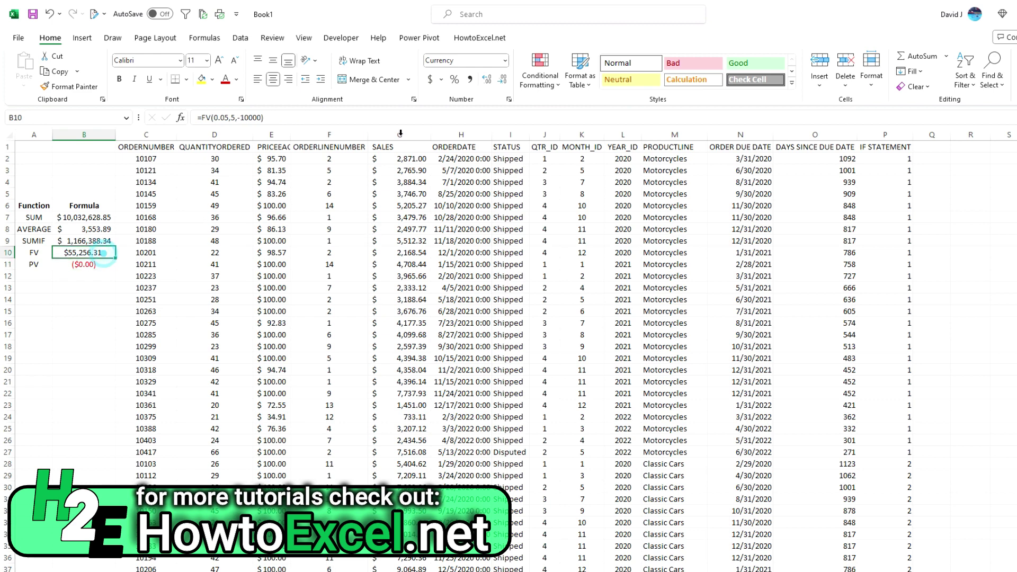
click(275, 117)
text(,)
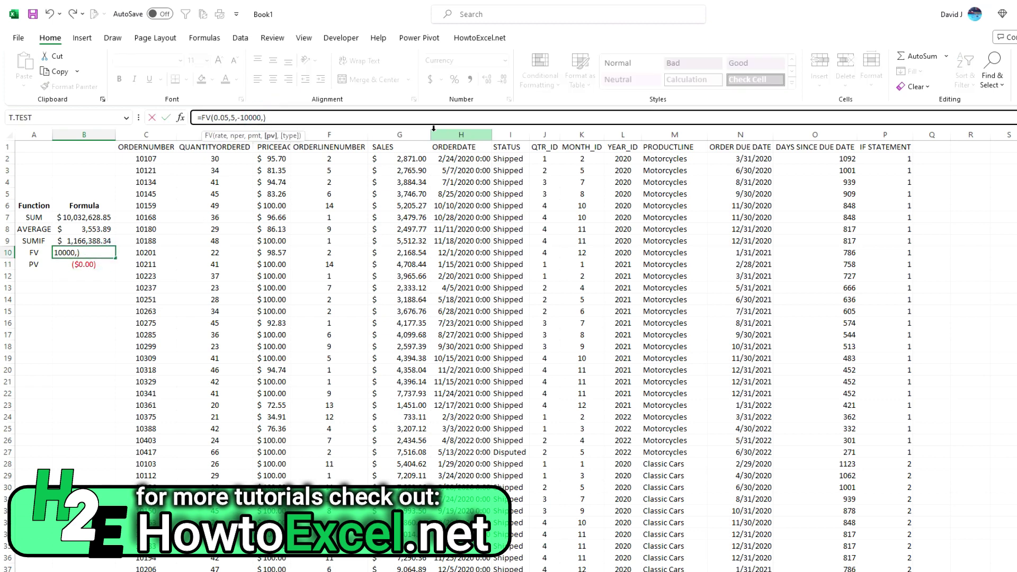
key(BackSpace)
key(Return)
Step: Add the label PMT in A12 and enter =PMT(0.05/12,30*12,-500000,0) in B12 to calculate the monthly loan payment
key(Left)
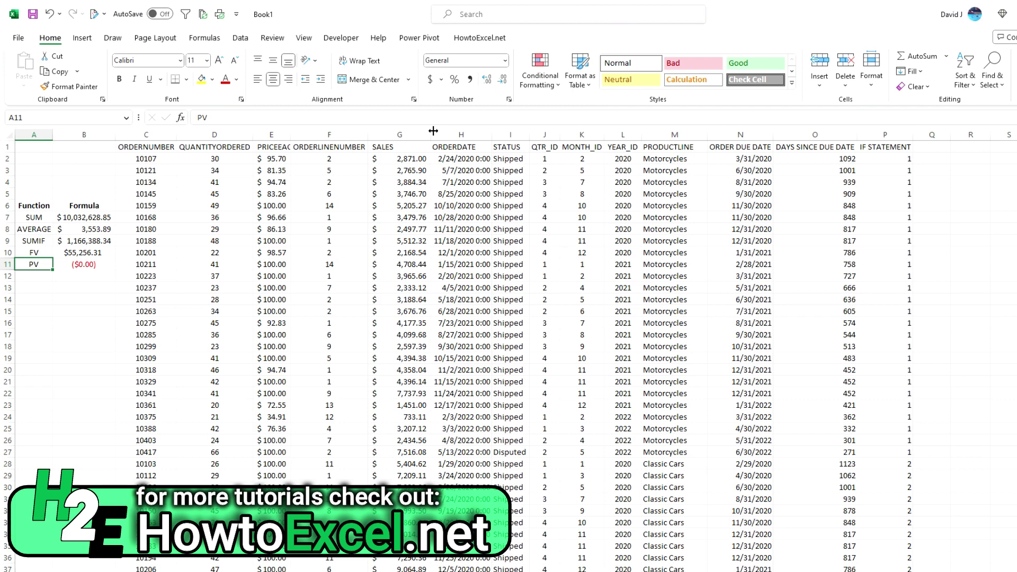
key(Return)
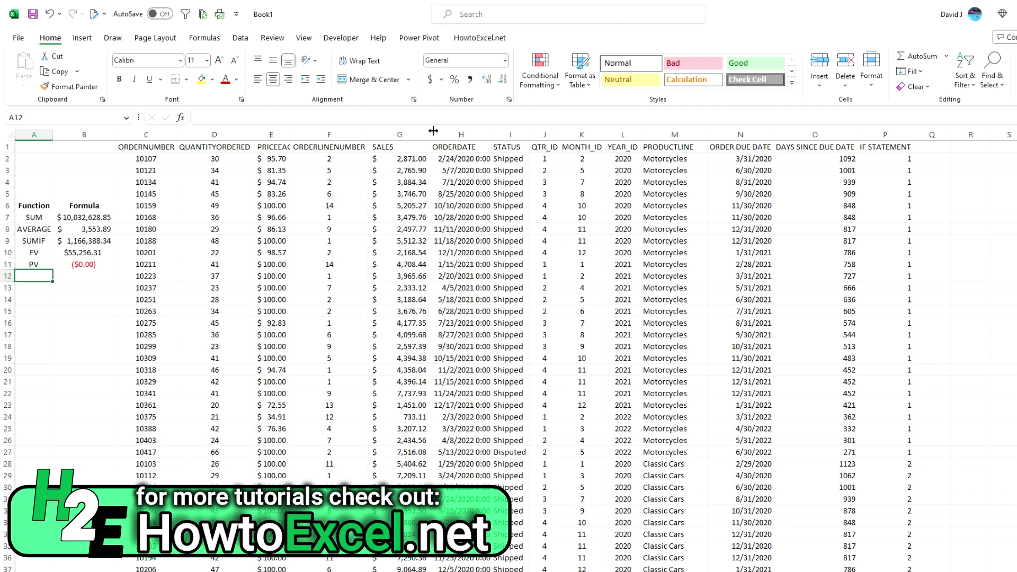
text(PMT)
key(Tab)
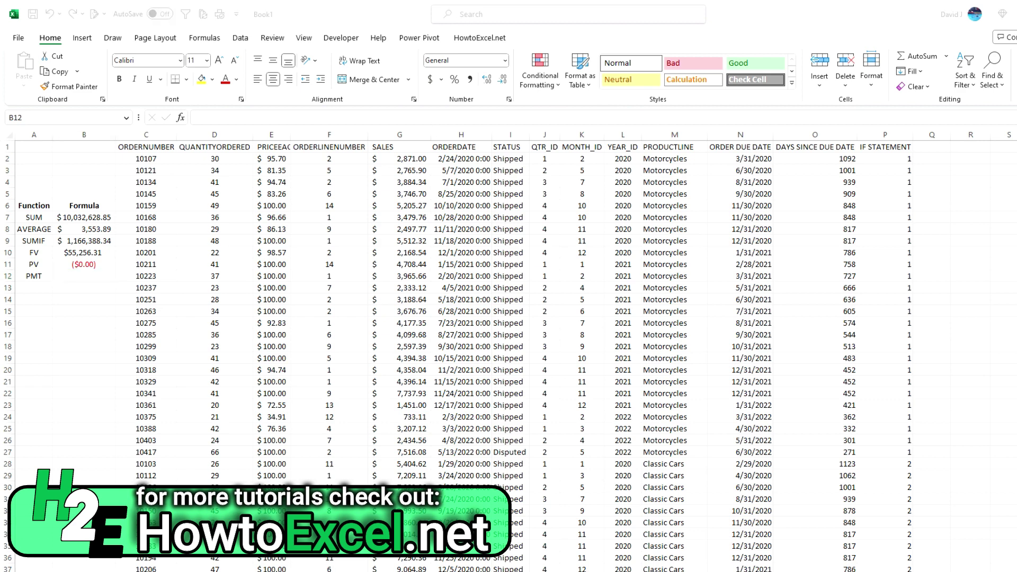
click(80, 278)
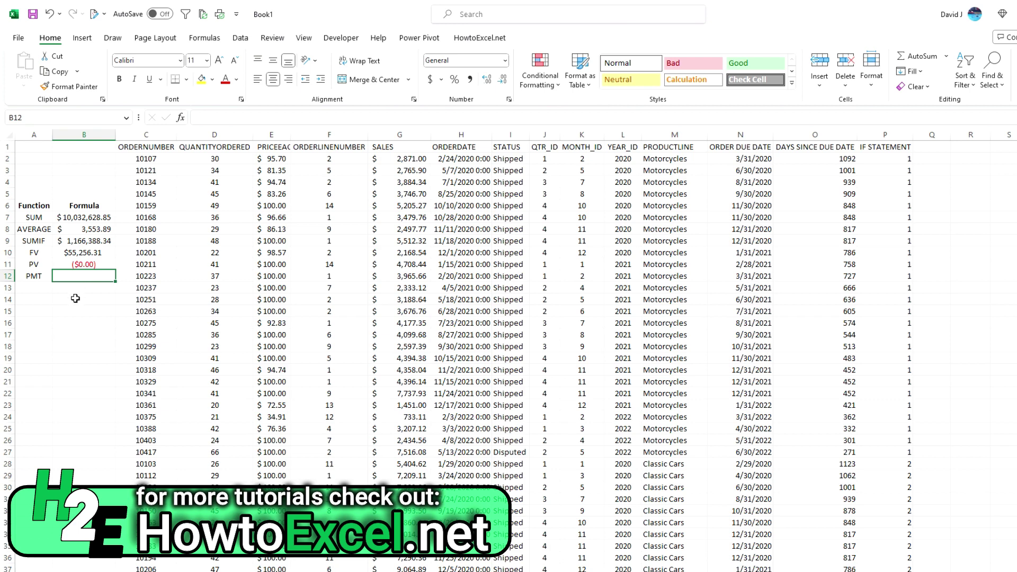
text(=PMT()
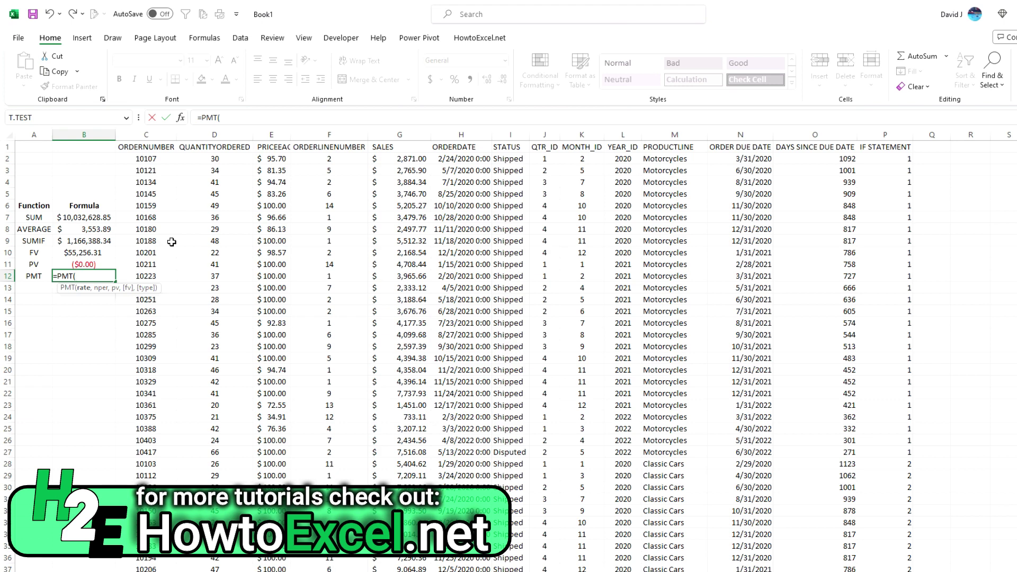
text(0.05/12,30*12)
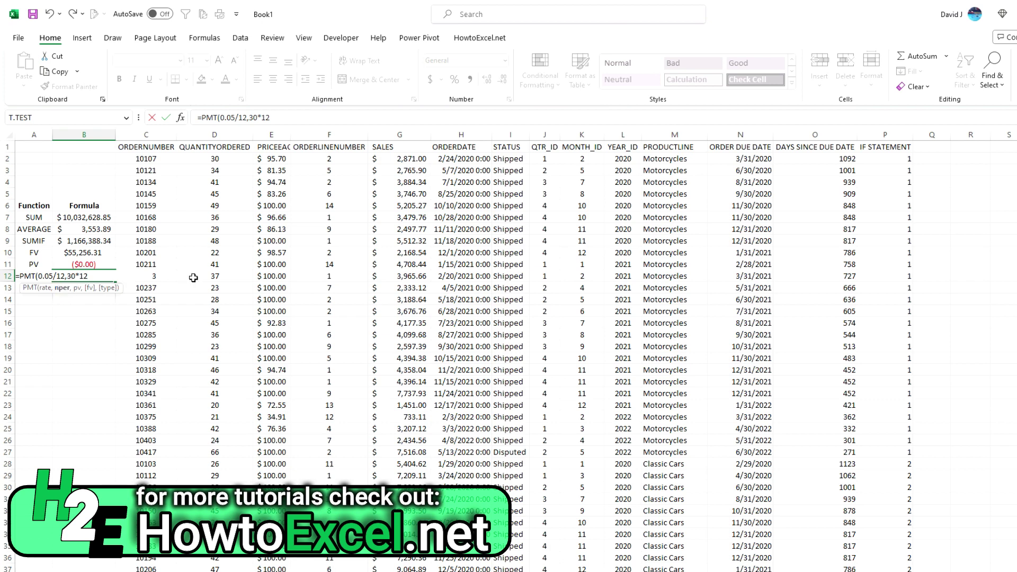
text(,)
text(00000)
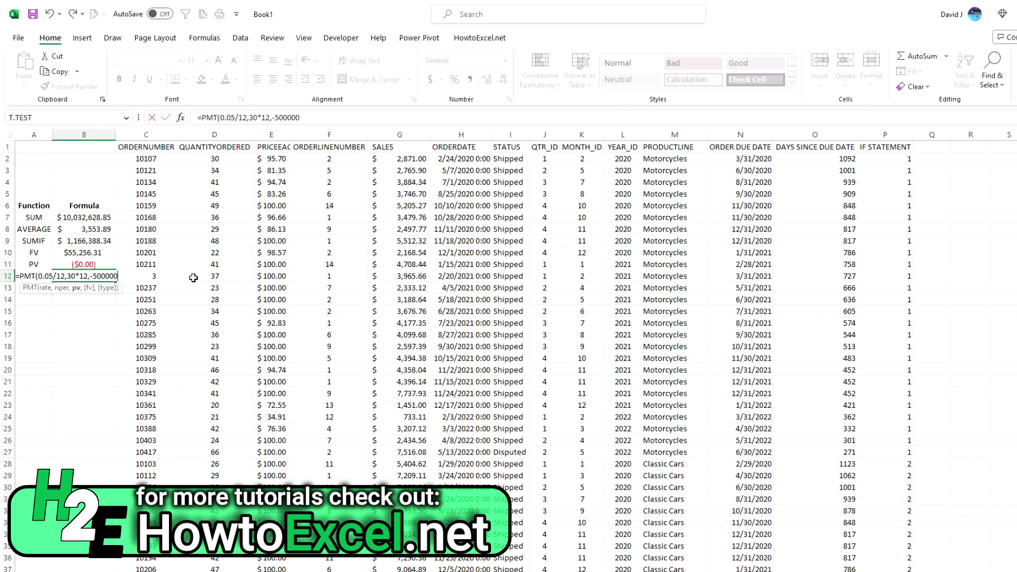
text(,0))
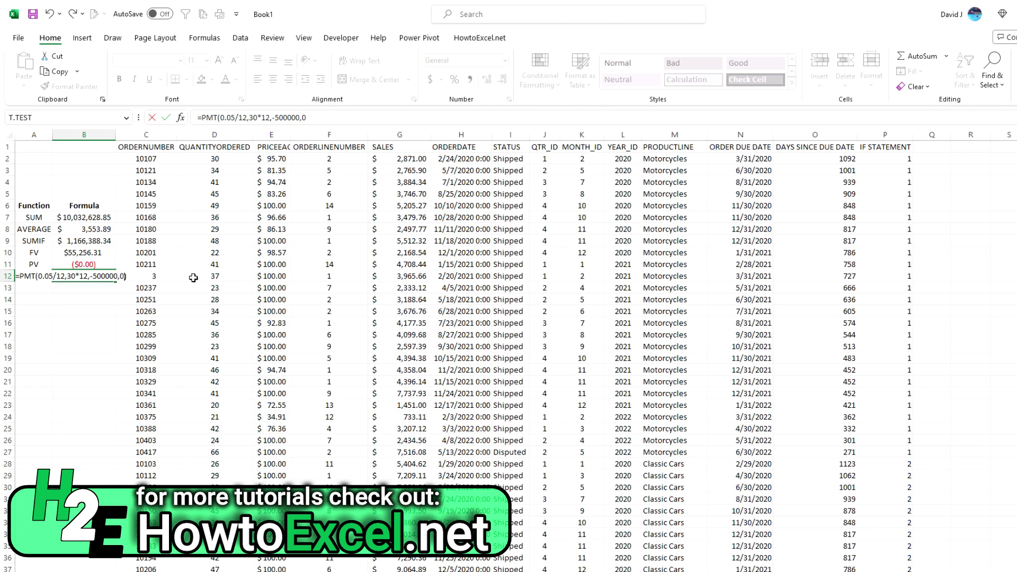
key(ctrl+Return)
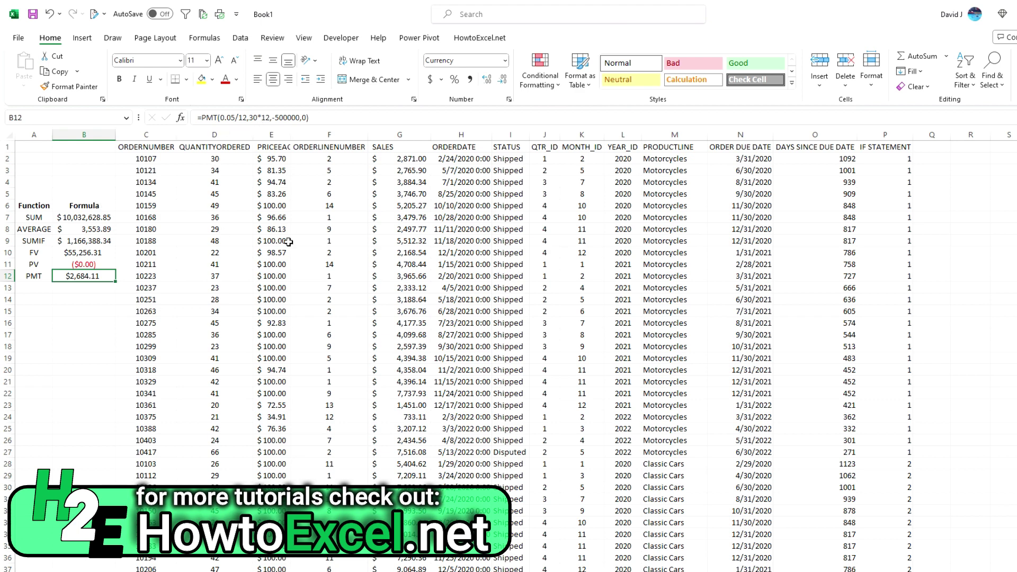
Step: Add the label VLOOKUP in A13 and widen column A slightly to fit it
key(alt+Tab)
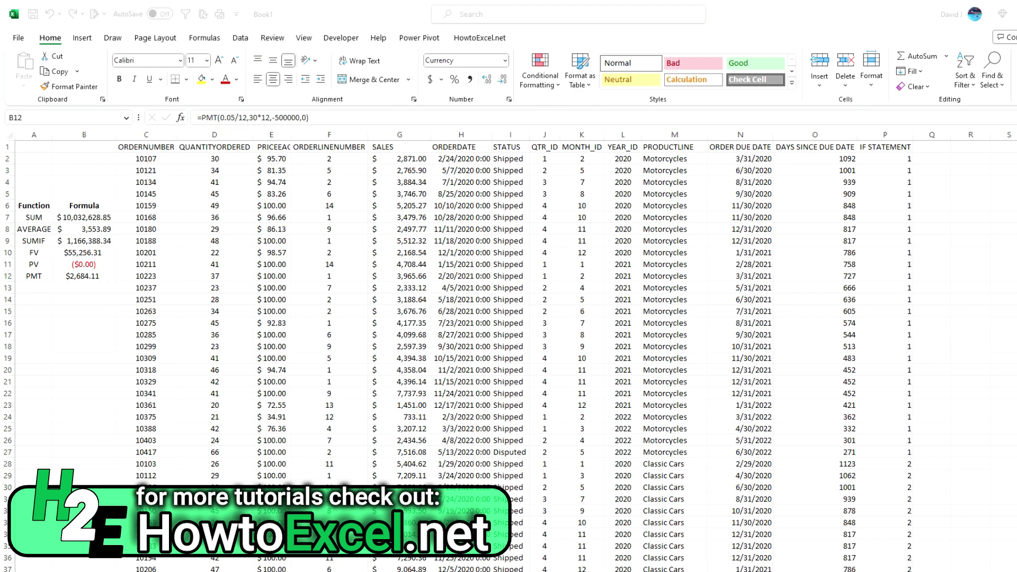
key(alt+Tab)
click(33, 287)
text(VLOOKUP)
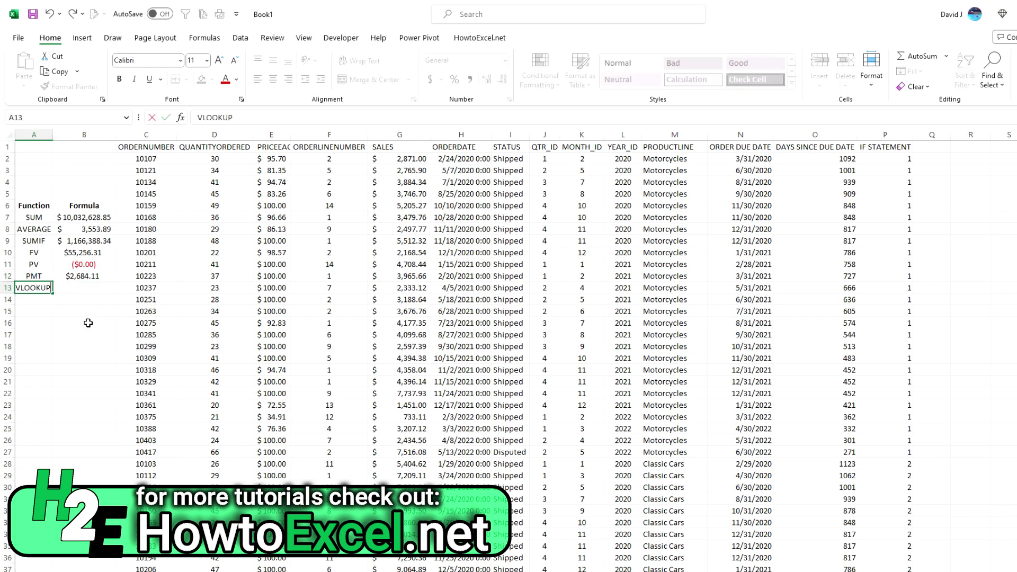
key(Return)
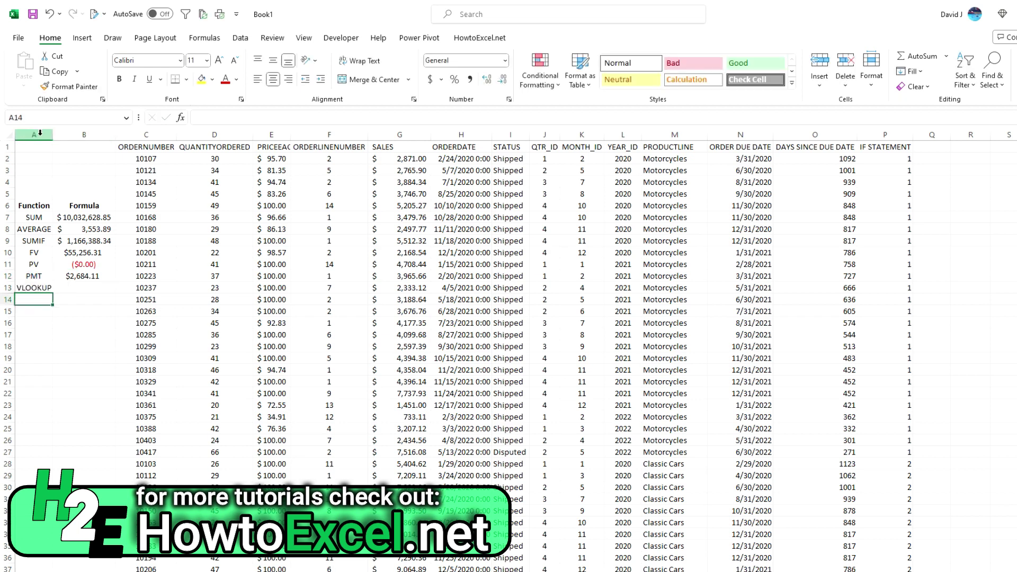
drag(53, 135, 59, 135)
Step: Start a VLOOKUP formula in B13 with the order number from C20 entered as a literal lookup value
click(99, 288)
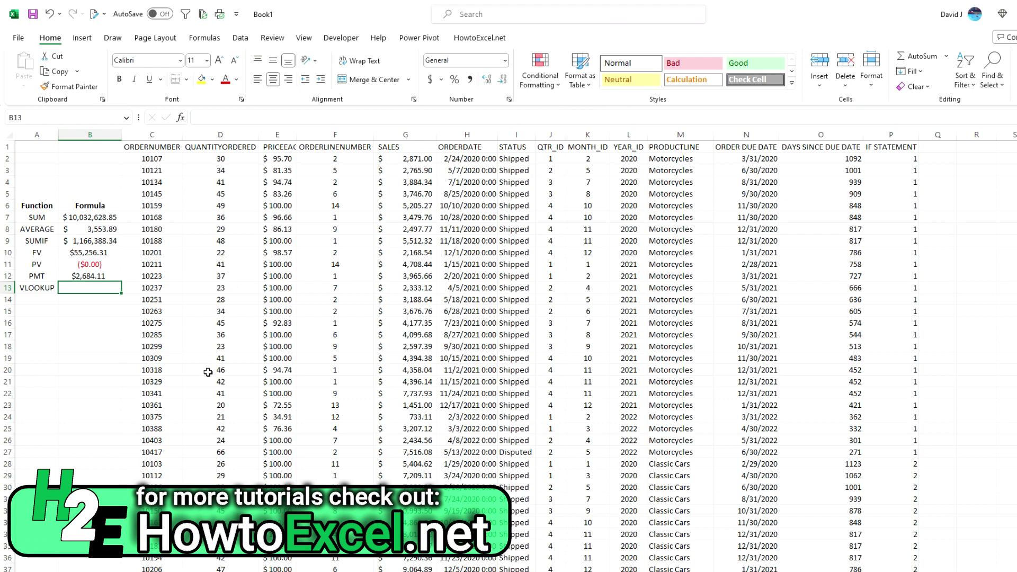
text(=)
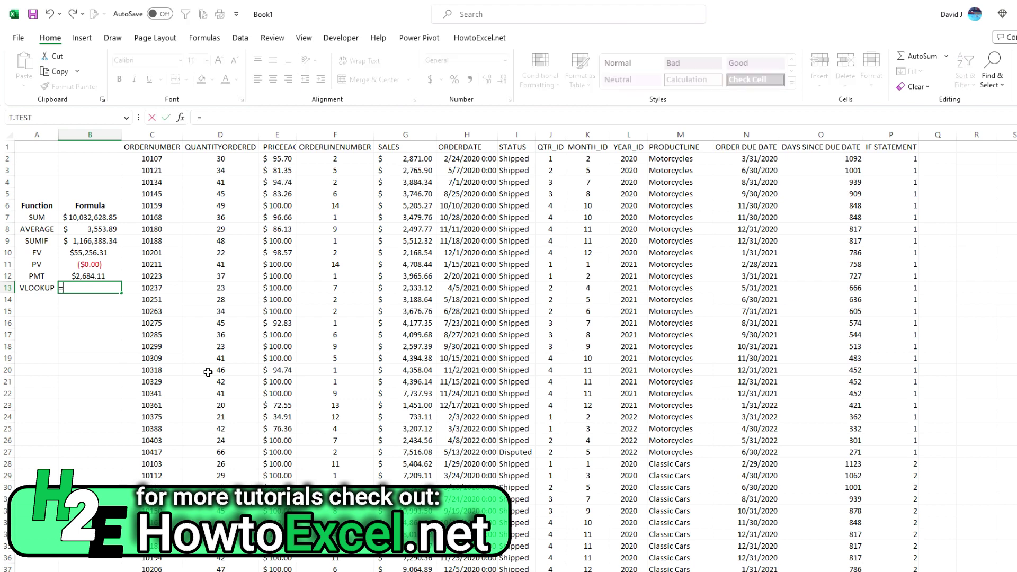
text(VLOOKUP()
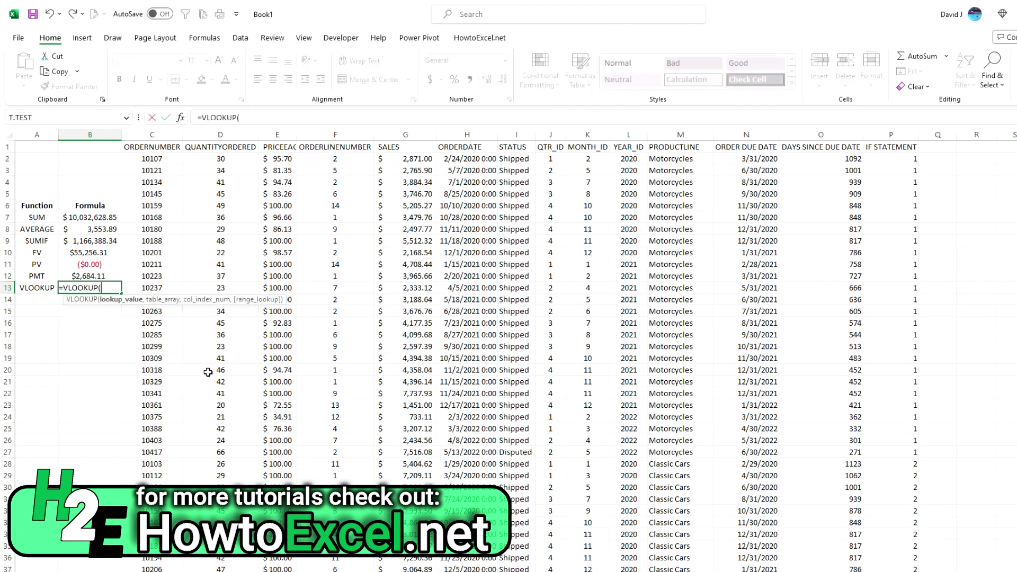
click(179, 371)
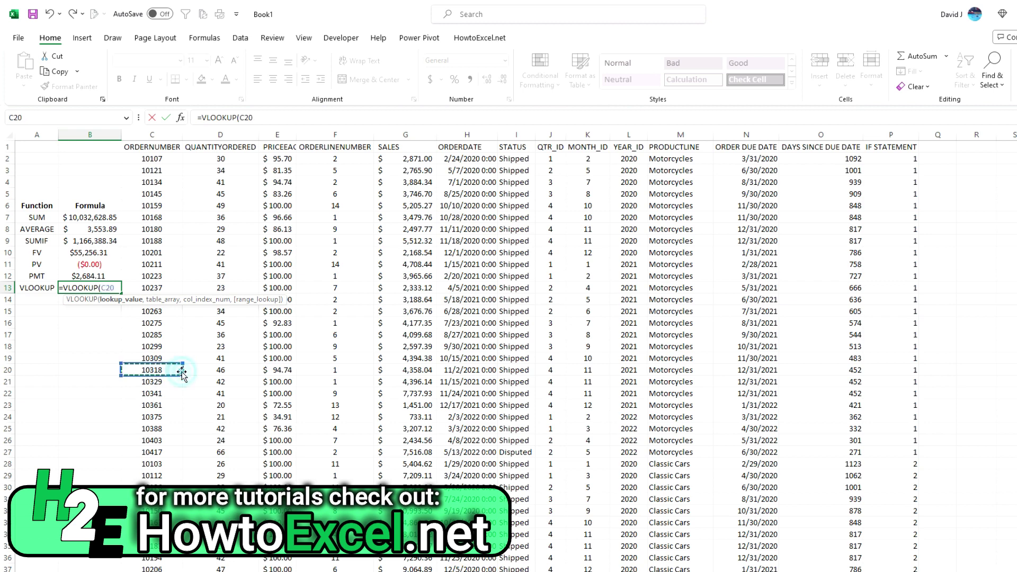
key(BackSpace)
key(BackSpace)
key(BackSpace)
text(10318)
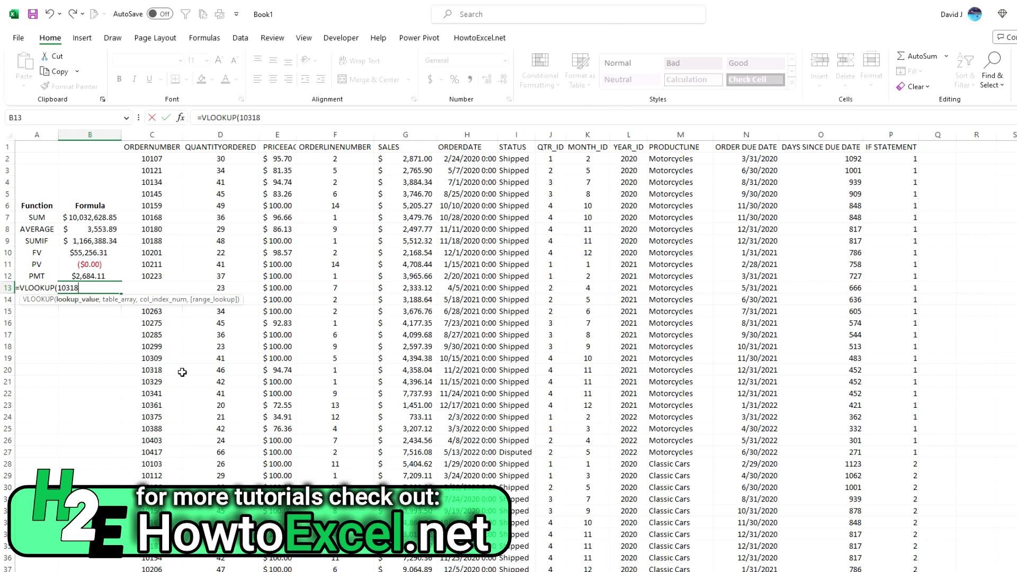
Step: Complete the VLOOKUP formula in B13 with table array C:G, column index 5 and range lookup 0
text(,)
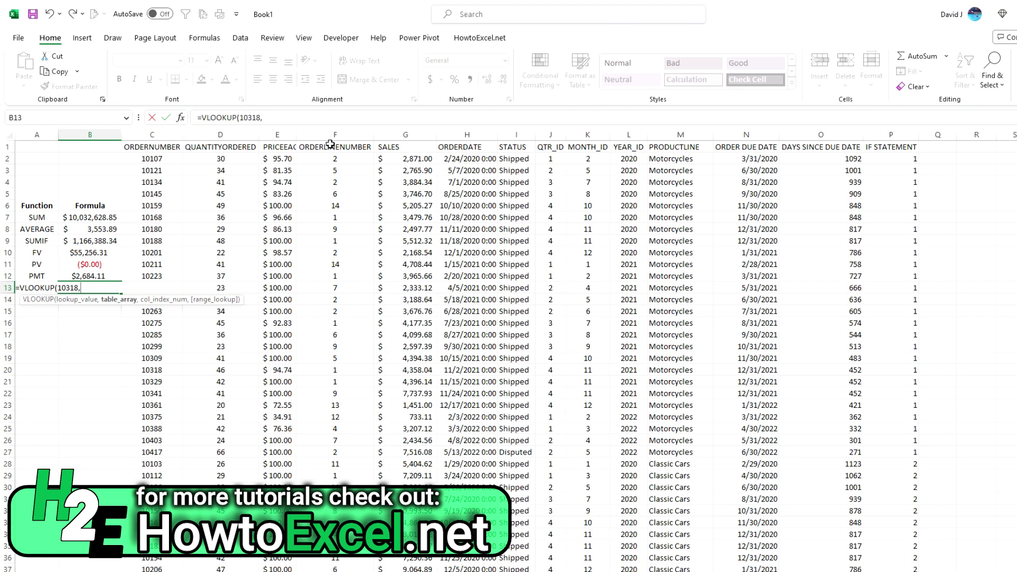
click(340, 136)
drag(339, 135, 588, 136)
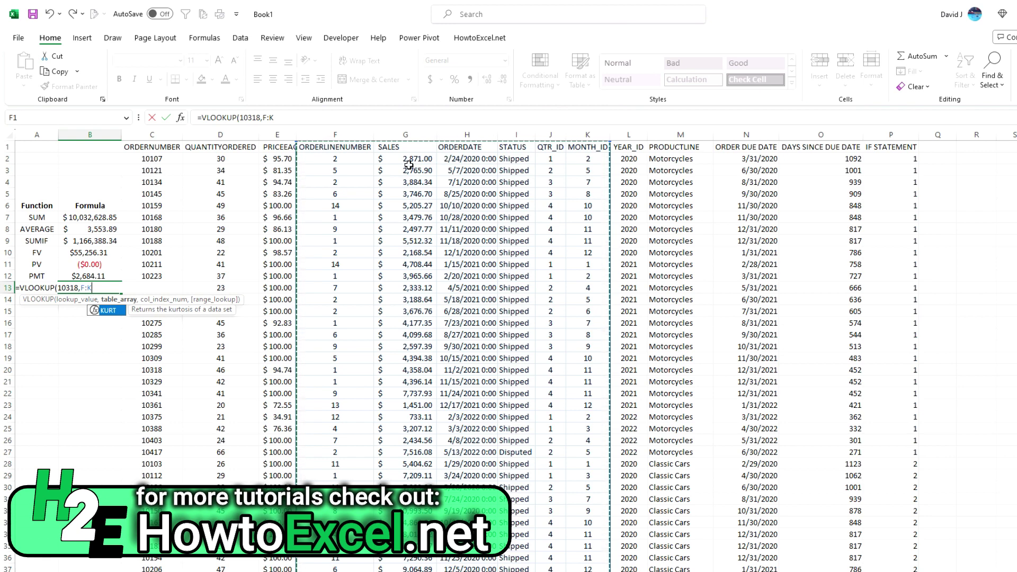
click(170, 136)
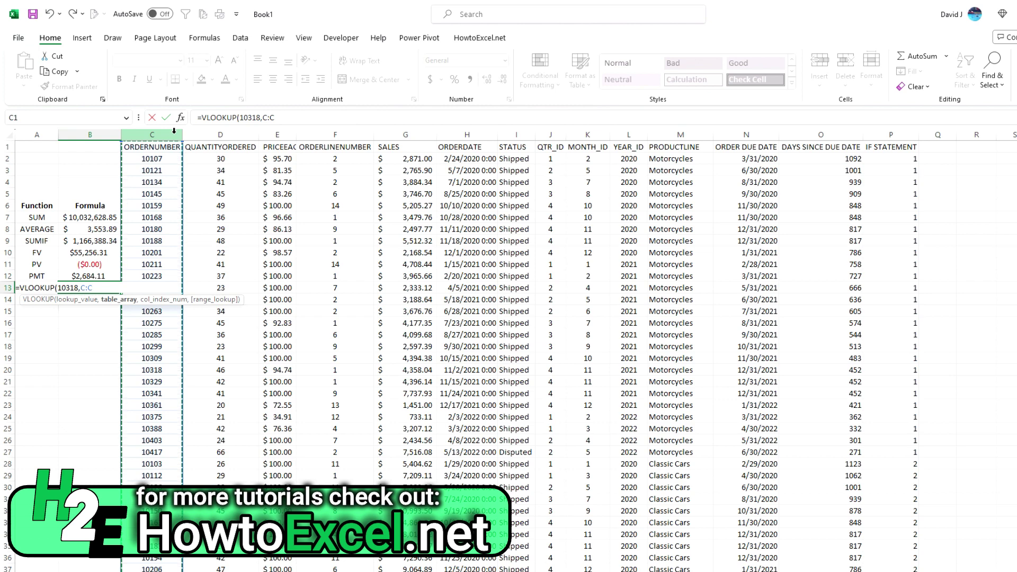
drag(174, 131, 312, 131)
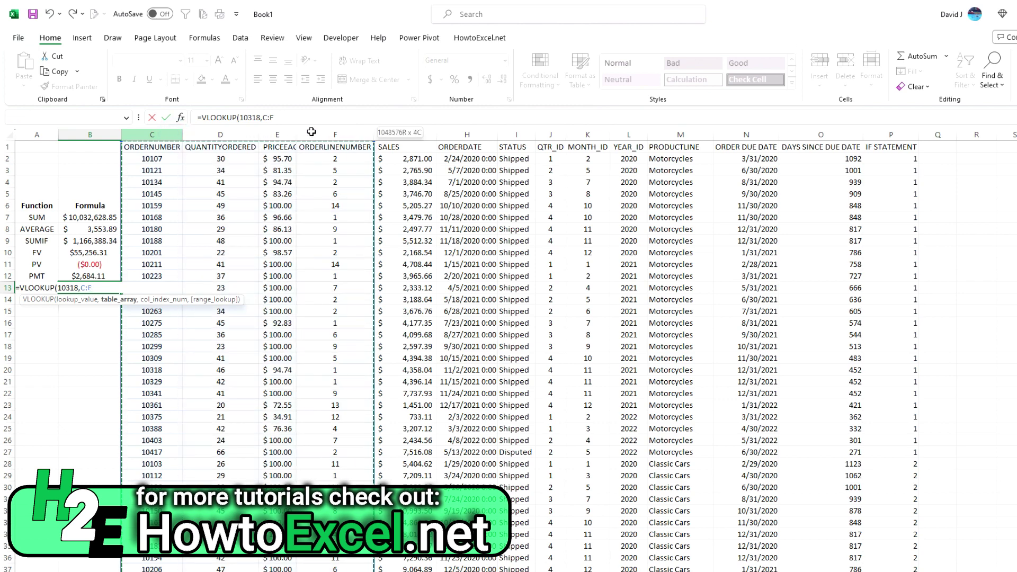
drag(312, 131, 424, 137)
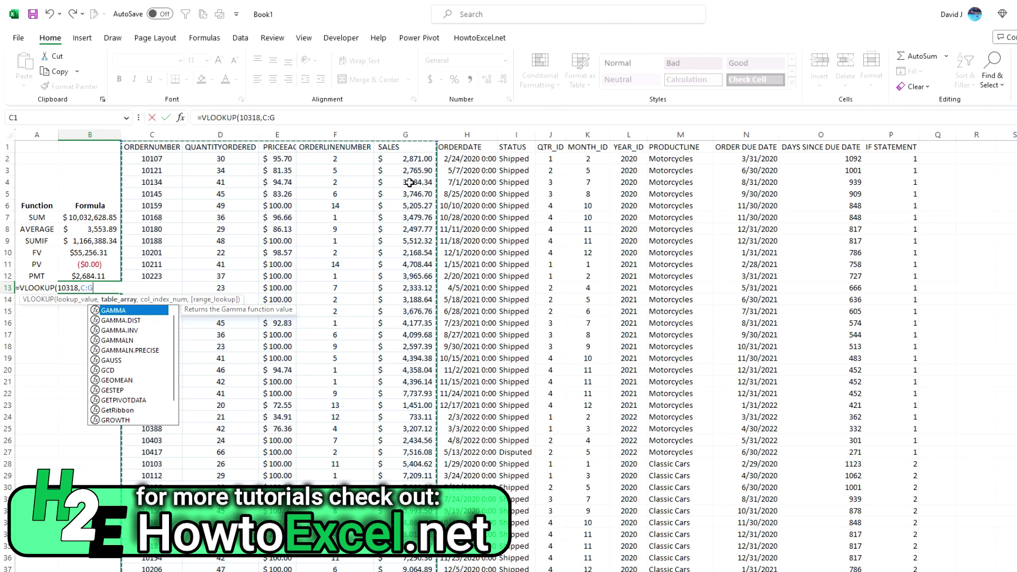
text(,)
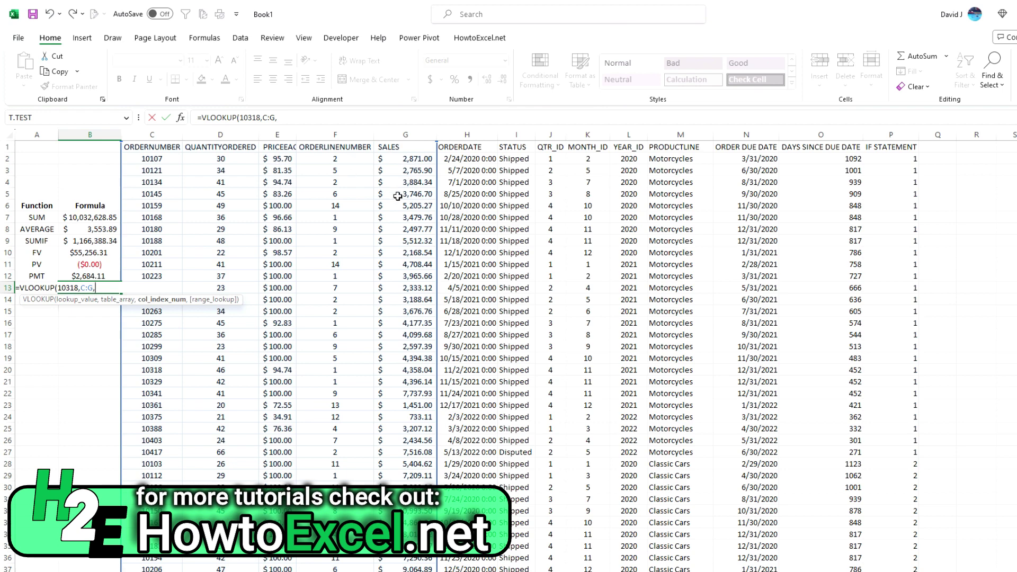
text(5,)
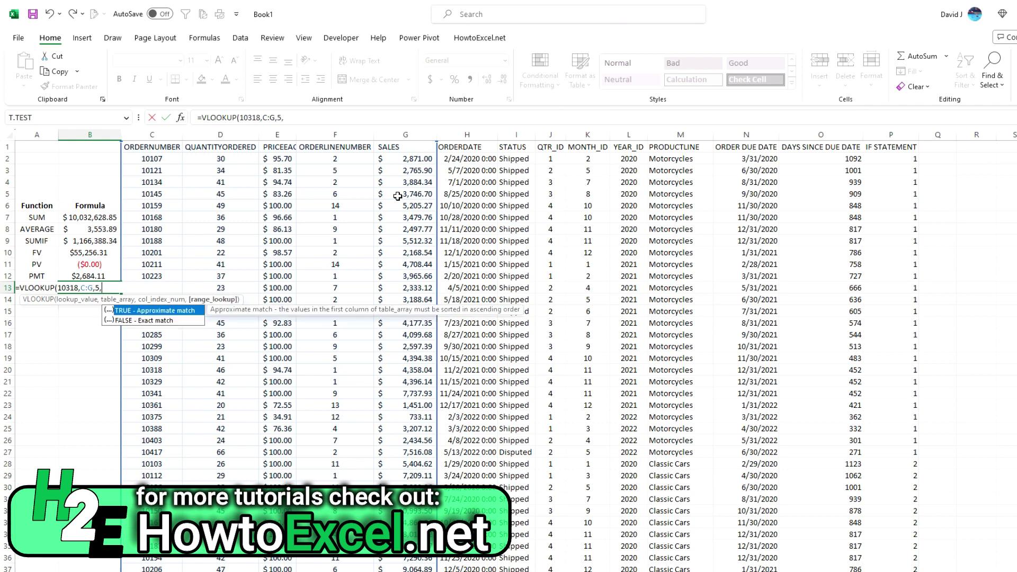
text(0))
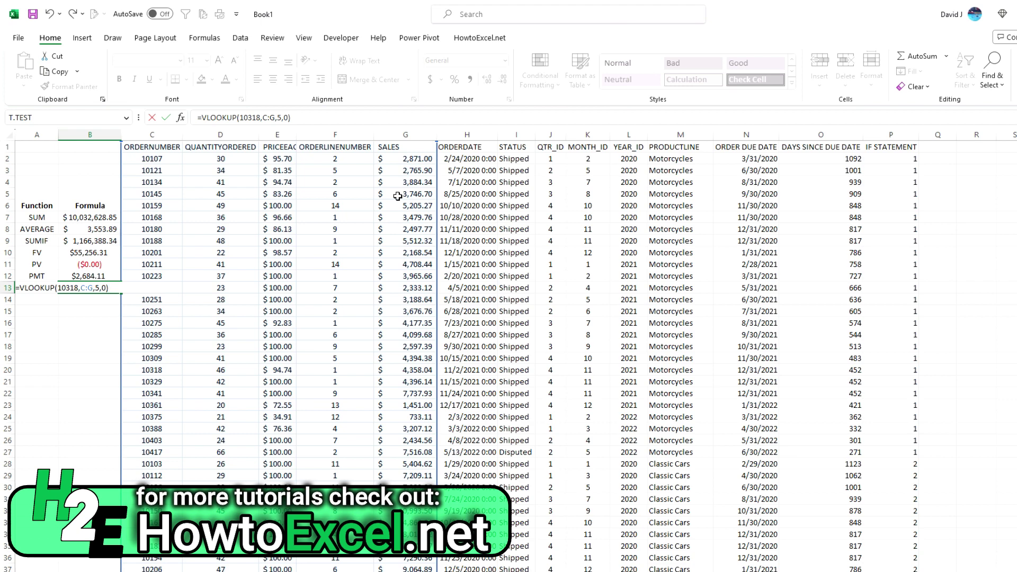
key(Return)
Step: Apply the accounting number format to the VLOOKUP result in B13 and compare it with the sales amount in G20
click(80, 286)
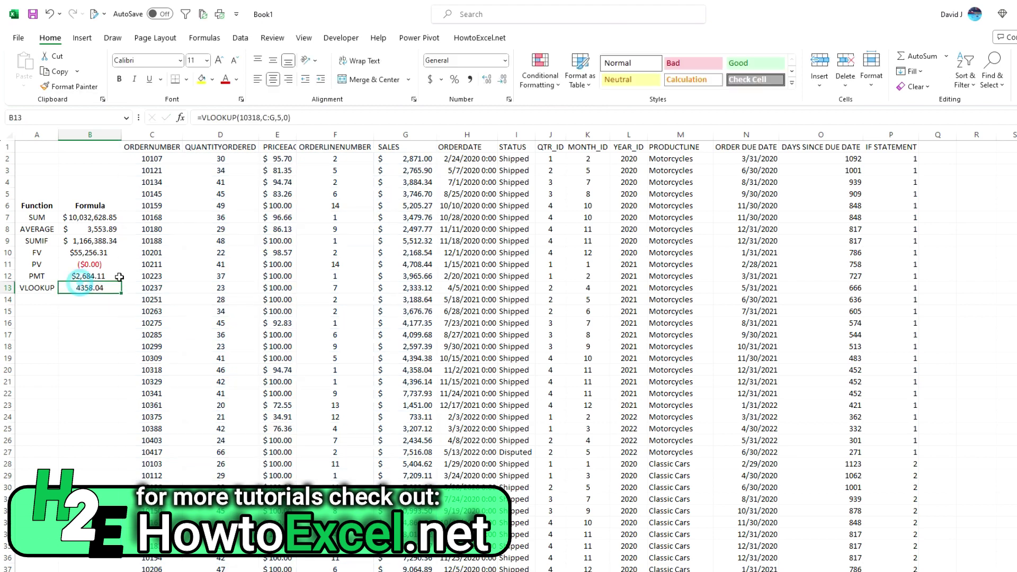
click(430, 79)
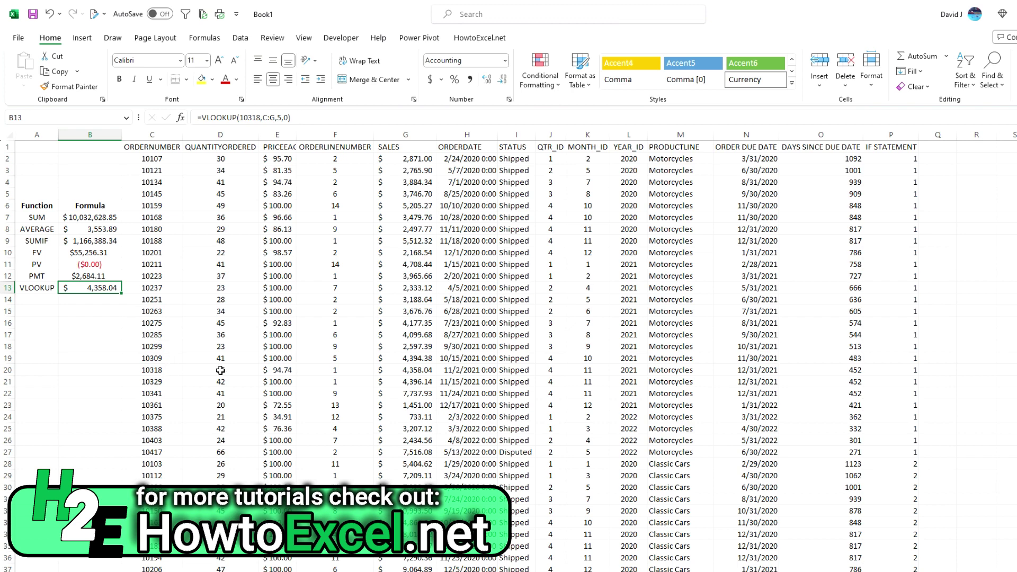
click(401, 371)
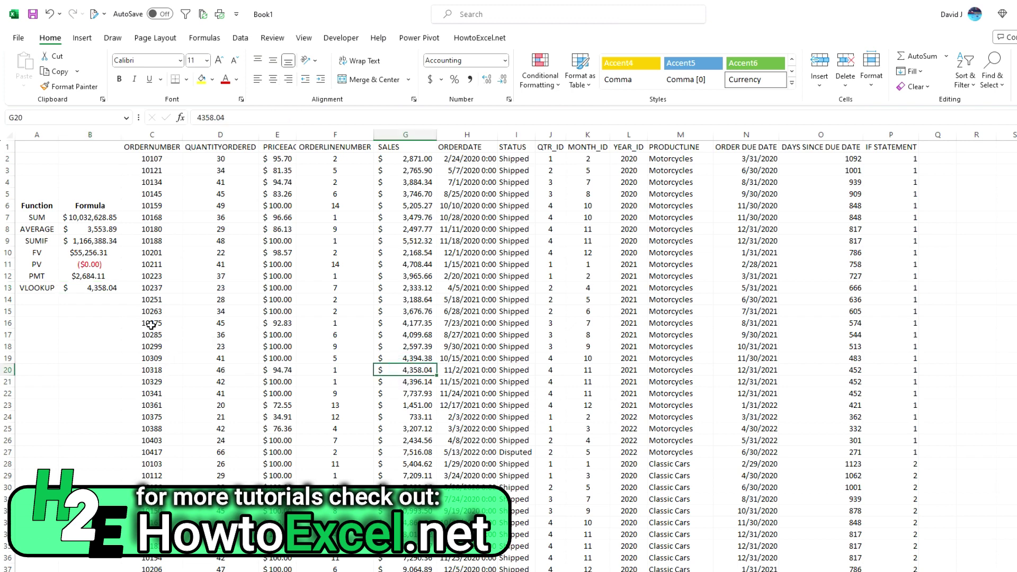
click(109, 291)
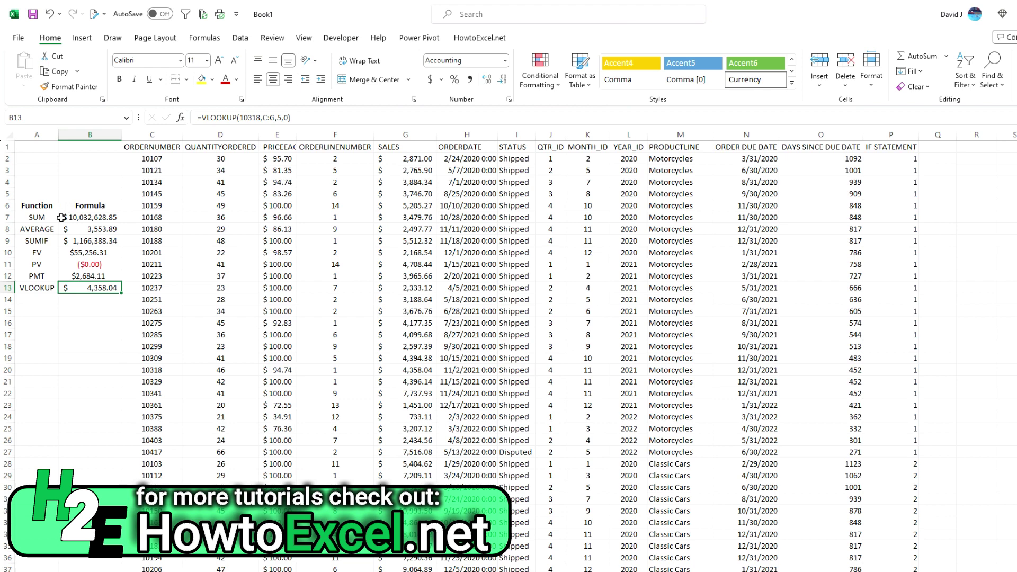
Step: Add the label INDEX in A14 and enter =INDEX(G:G,20,2) in B14
click(34, 298)
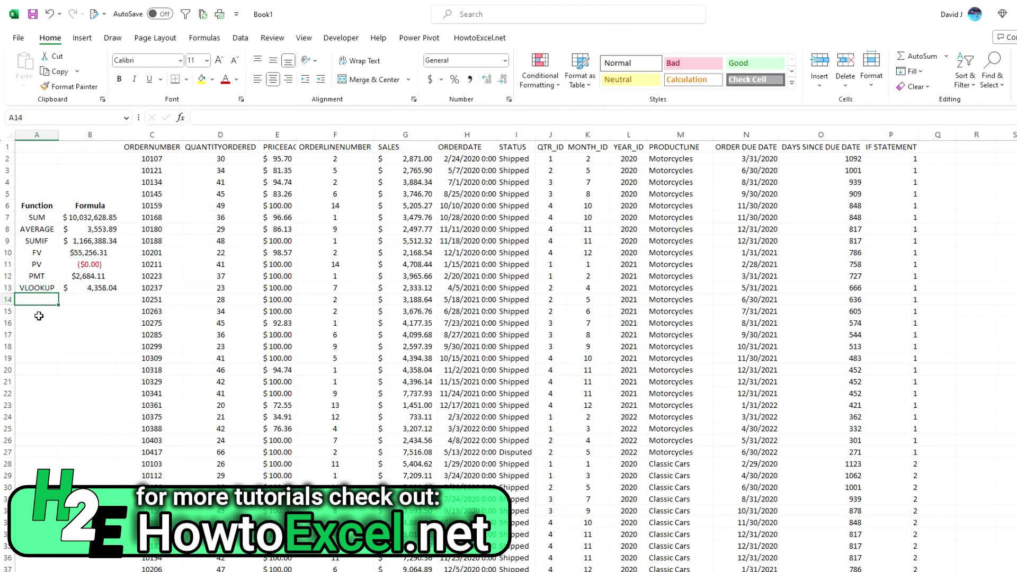
text(INDEX)
key(Tab)
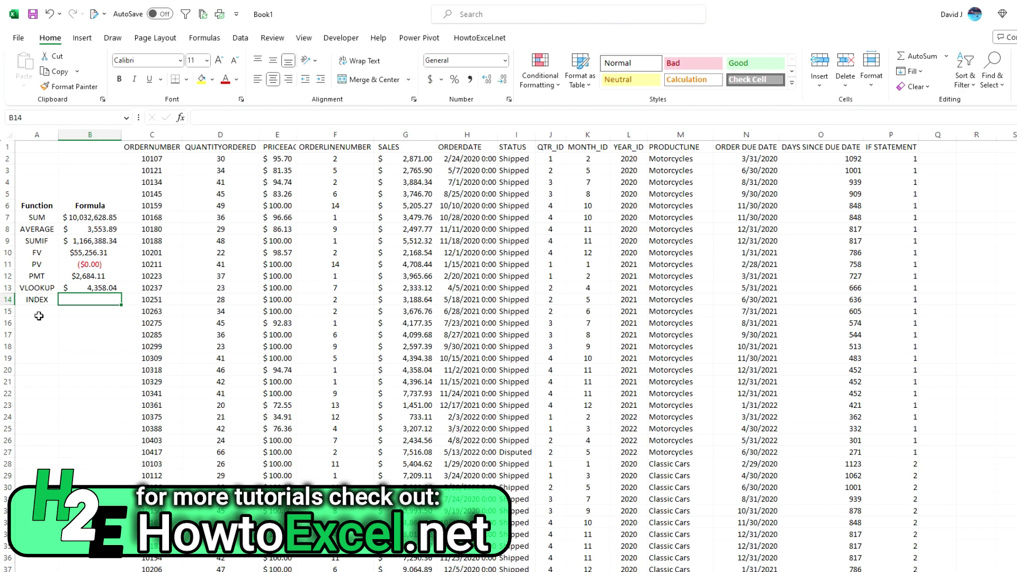
text(=index()
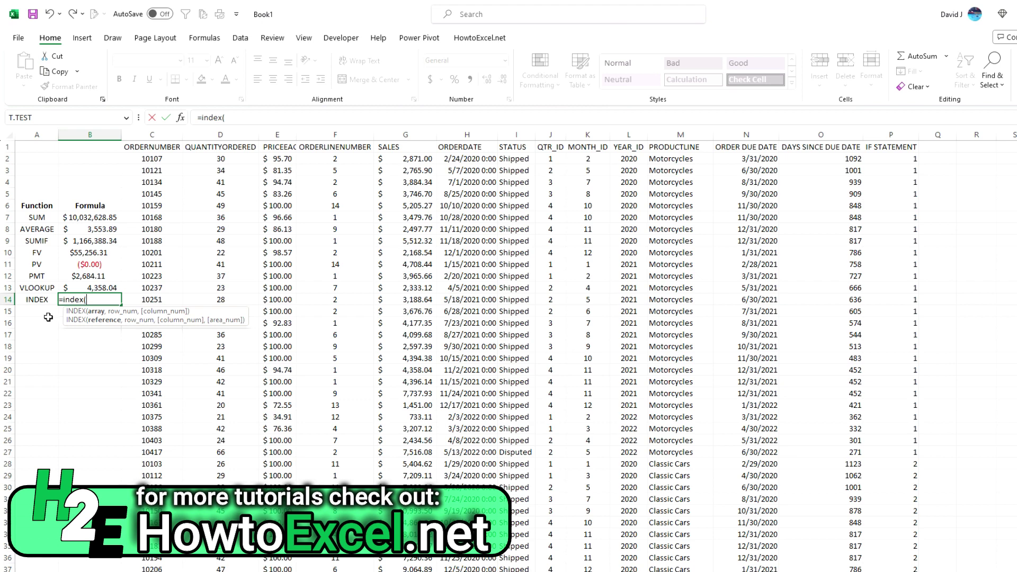
drag(159, 138, 744, 153)
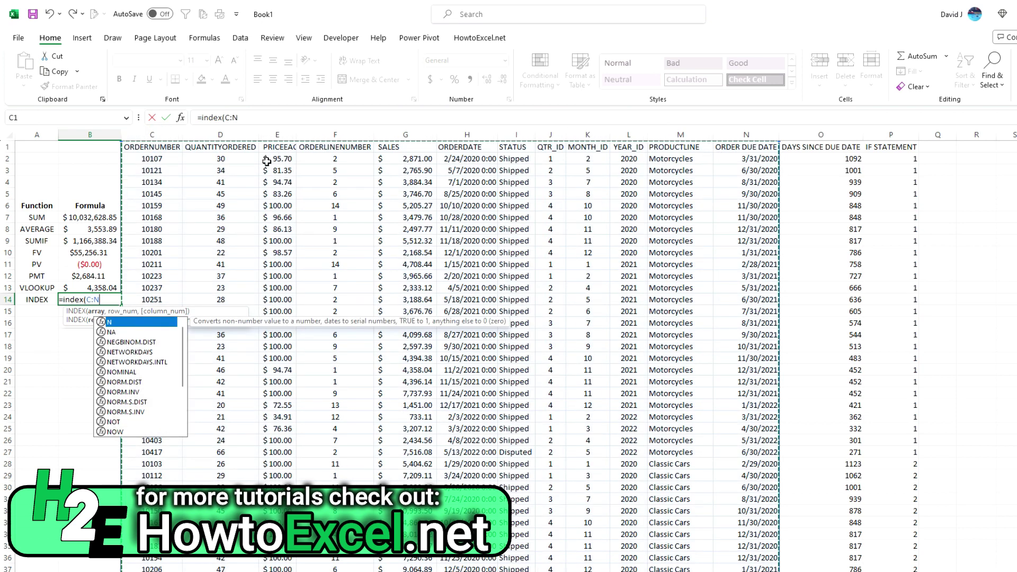
click(406, 135)
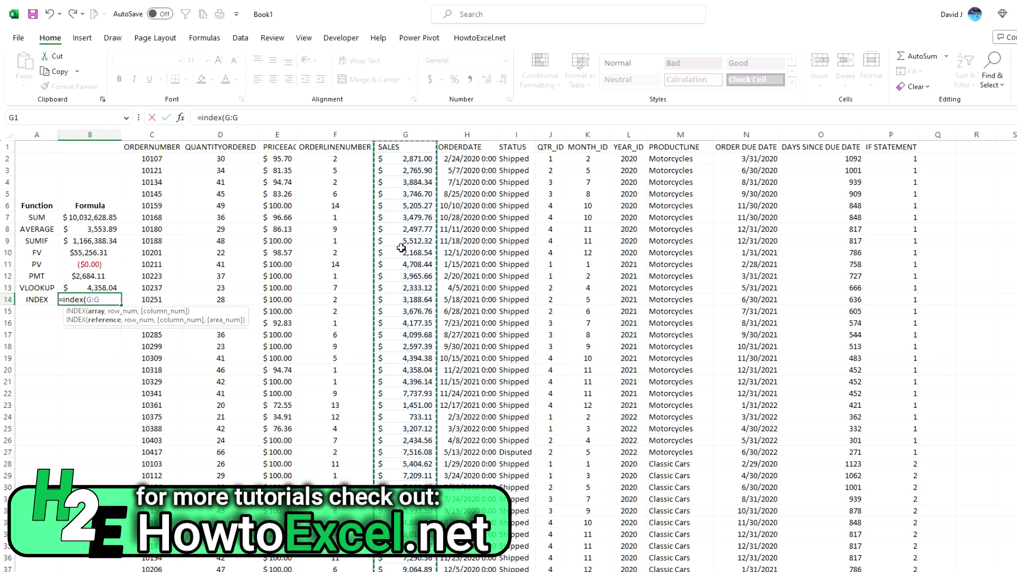
text(,)
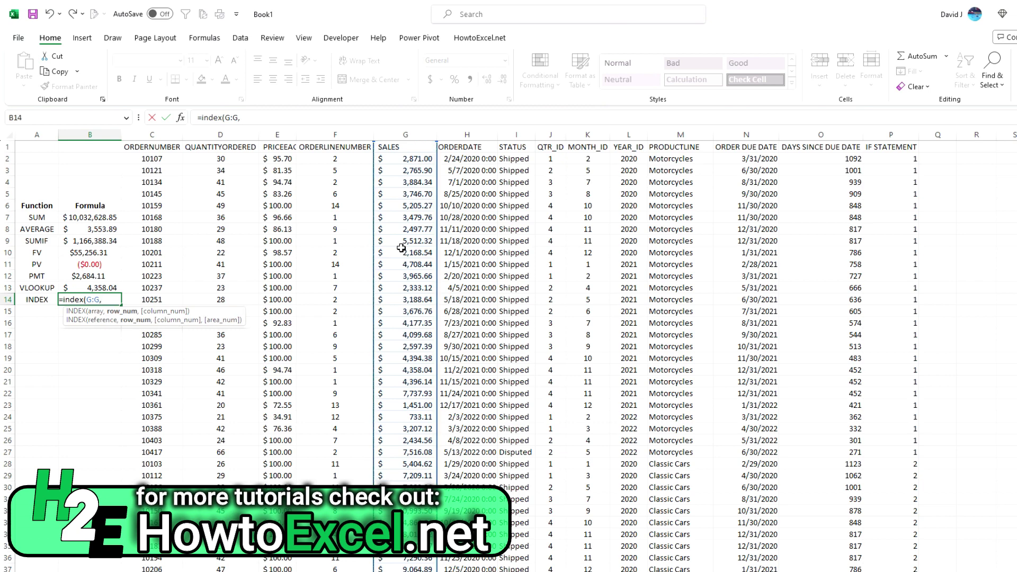
text(20,)
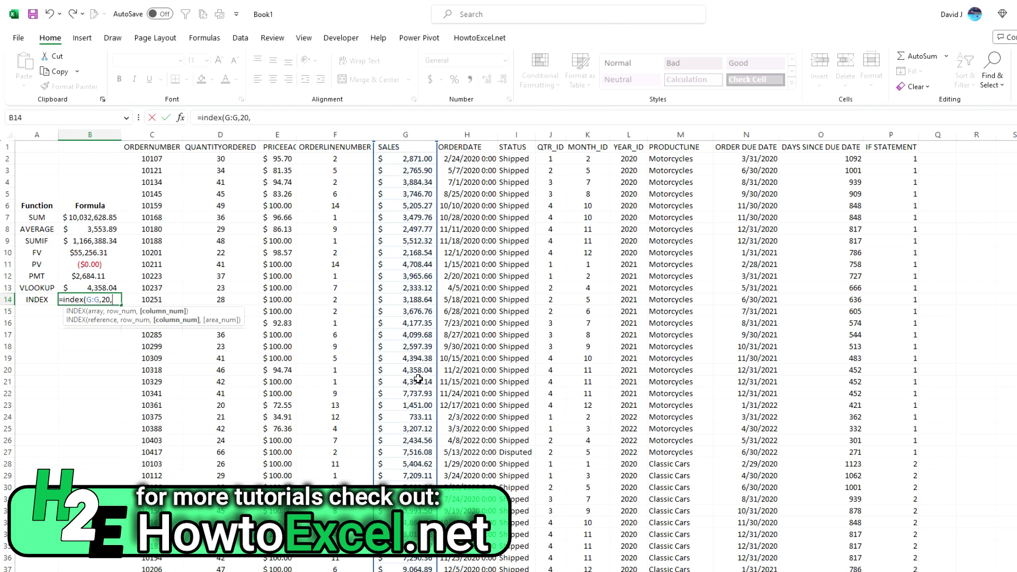
text())
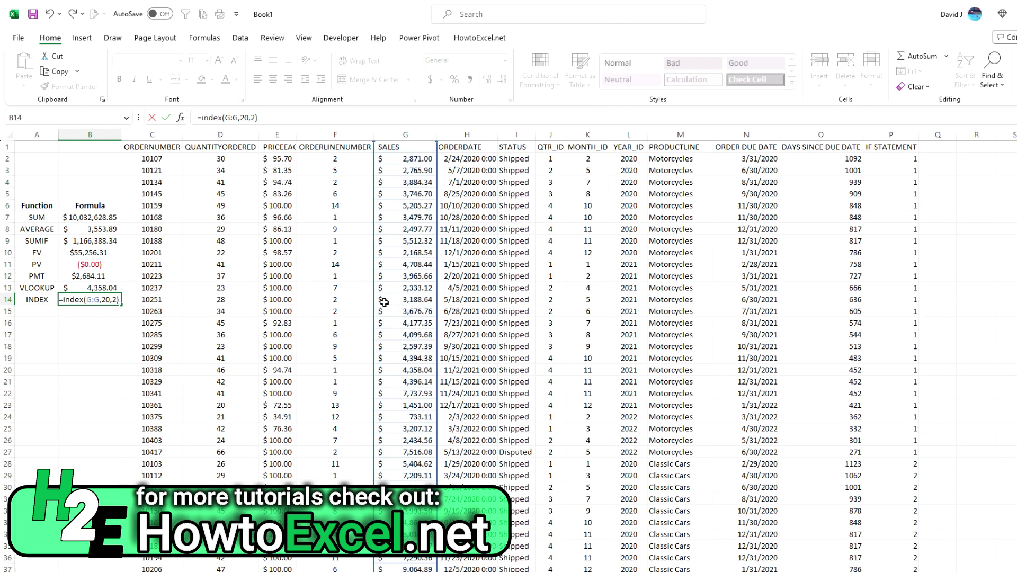
key(Return)
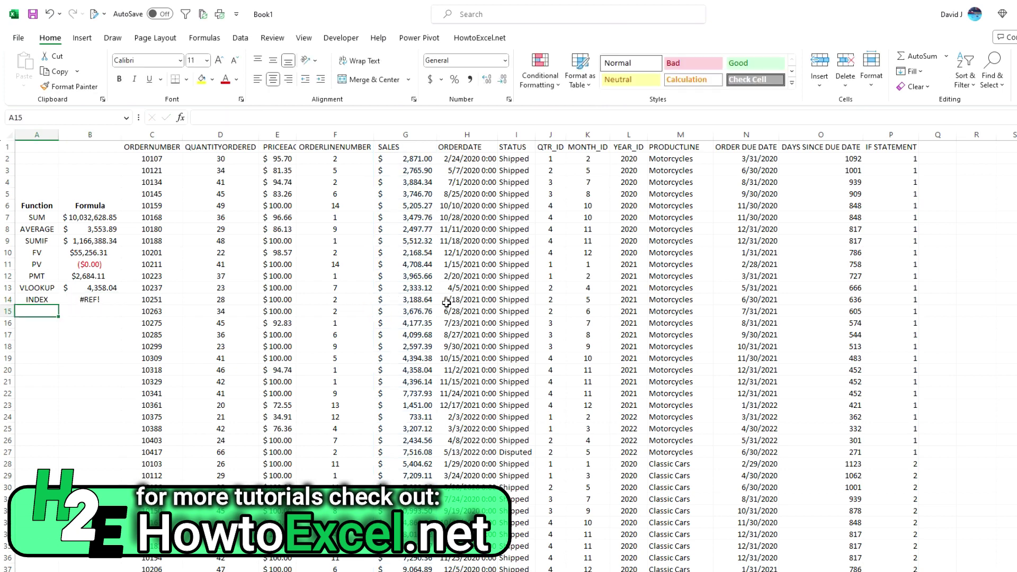
Step: Change the column number of the INDEX formula in B14 to 1 and apply the accounting number format to the cell
click(110, 298)
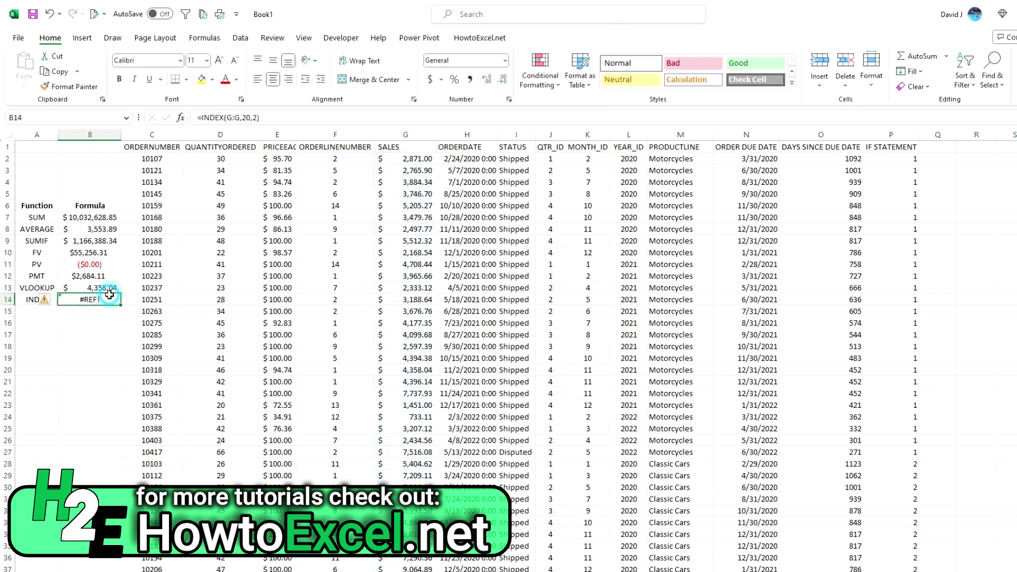
click(256, 117)
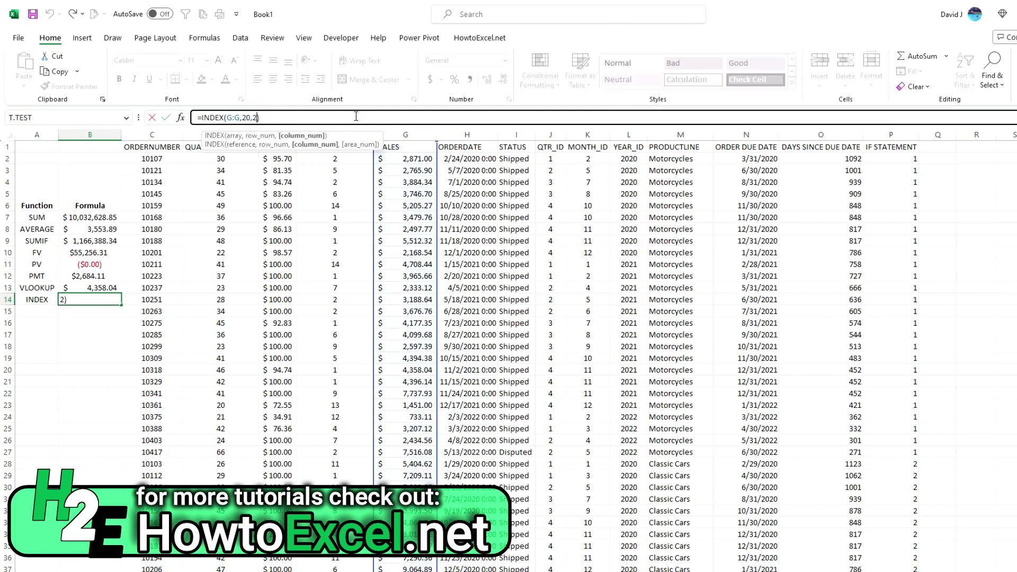
key(BackSpace)
text(1)
key(Return)
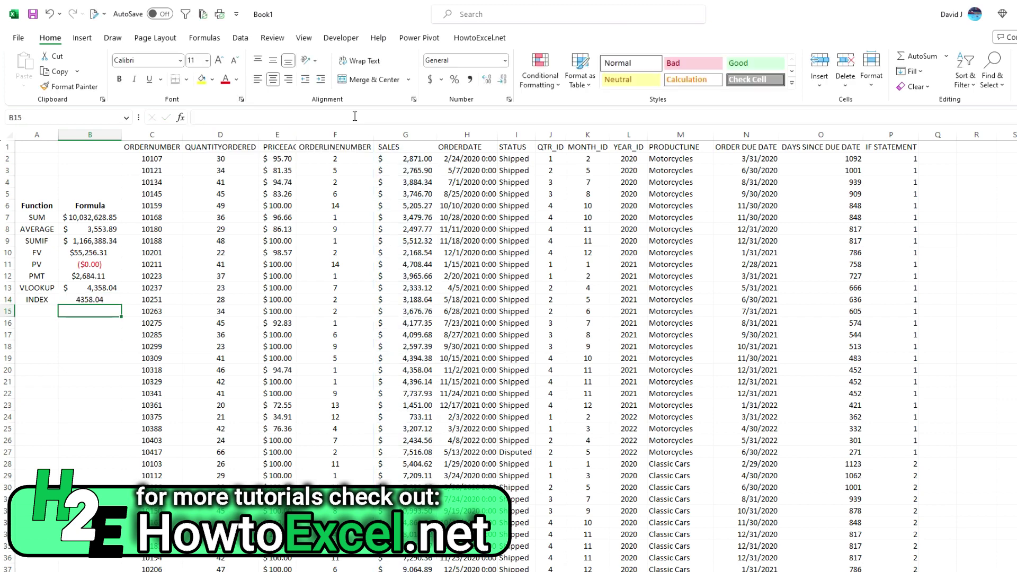
click(89, 300)
click(430, 81)
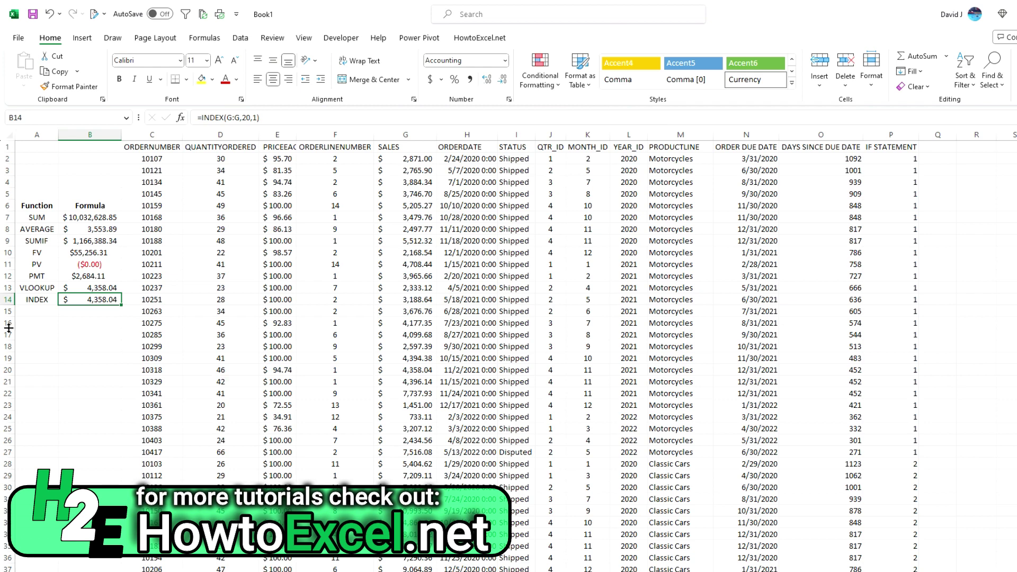
Step: Add the label MATCH in A15 and review the row and column arguments of the INDEX formula in B14
click(30, 311)
text(MATCH)
key(Tab)
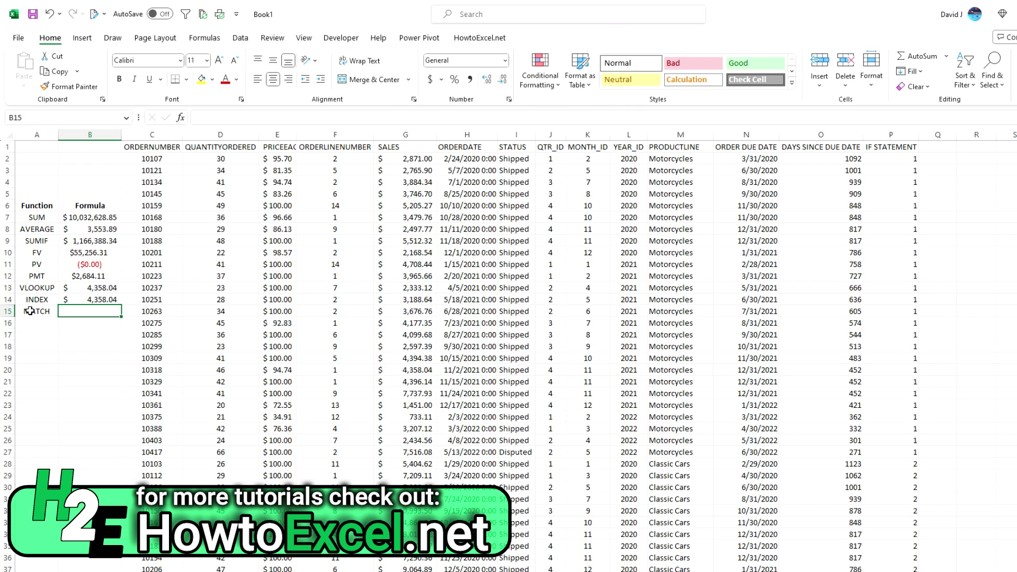
key(Up)
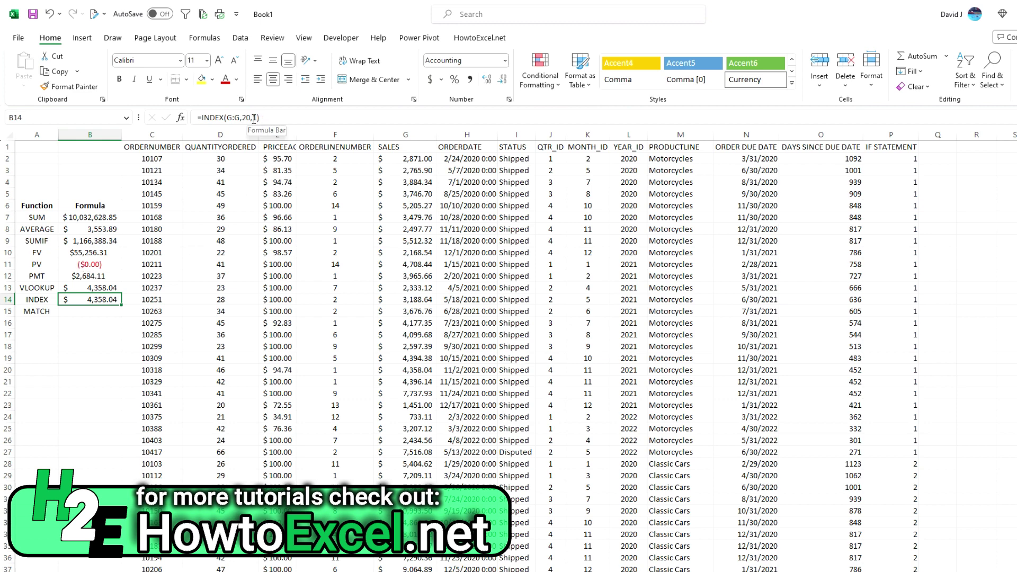
Step: Enter a MATCH formula in B15 that finds row 20's order number in column C with match type 0
click(104, 312)
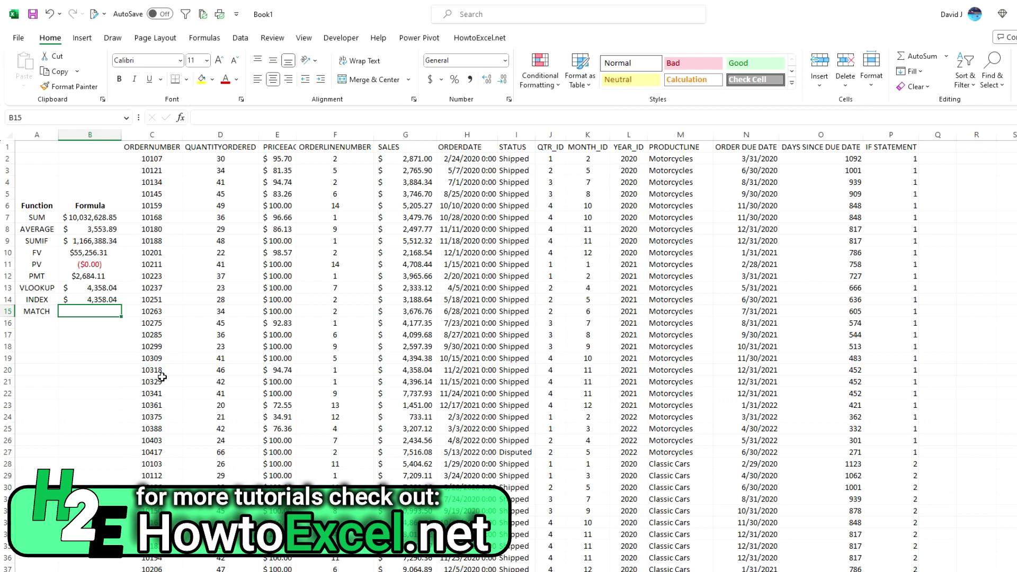
text(=match()
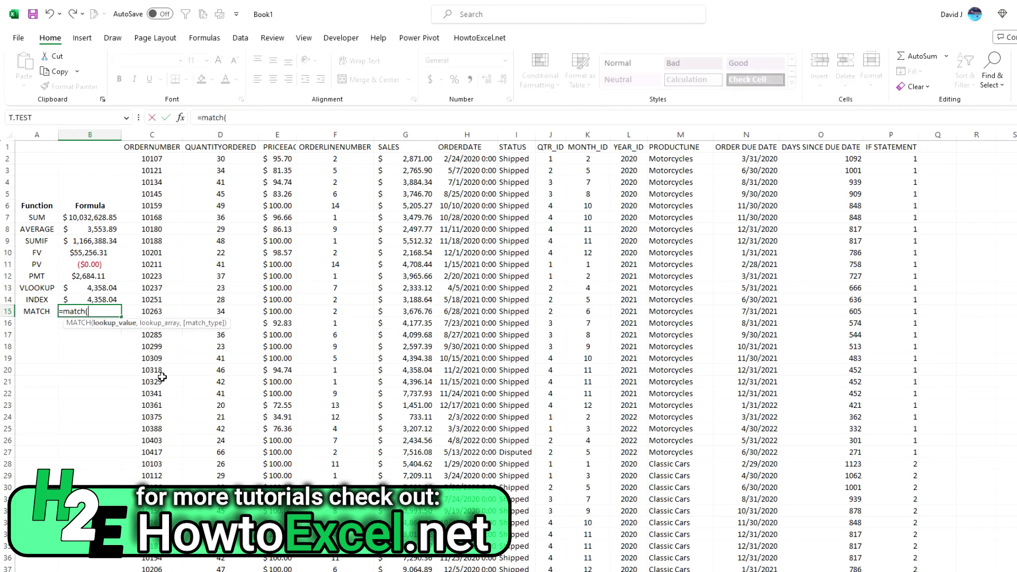
text(10318,)
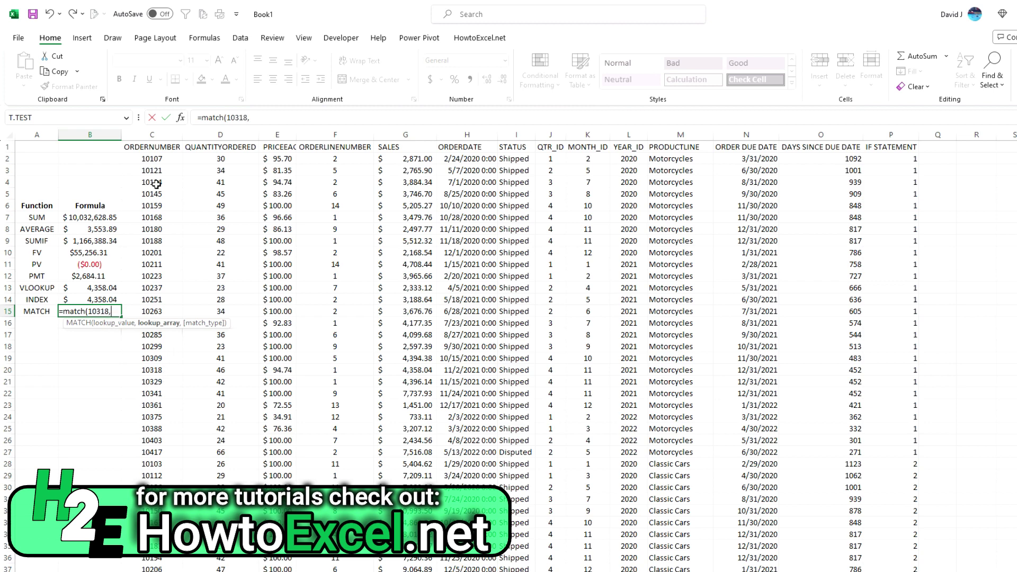
click(153, 133)
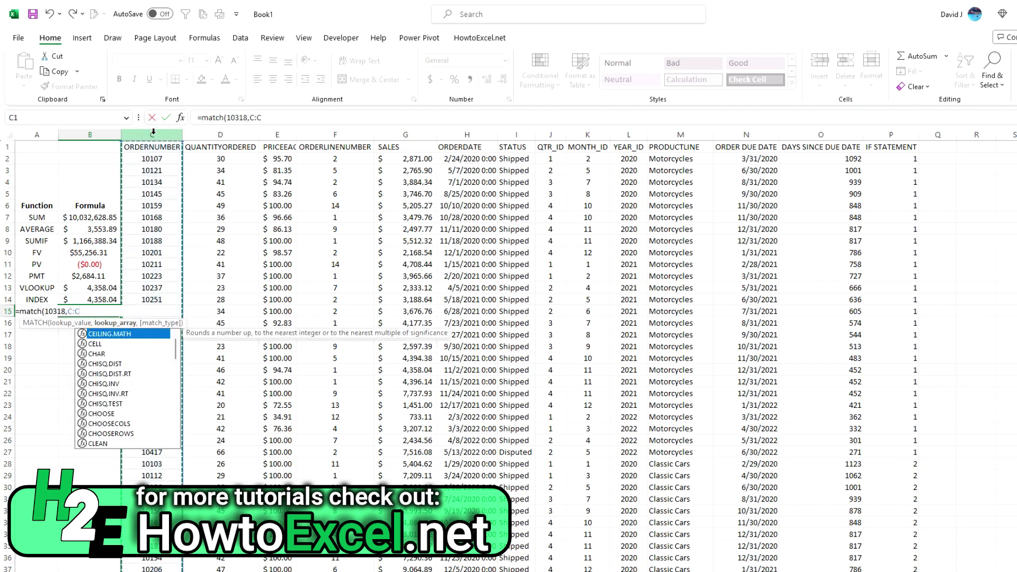
text(,)
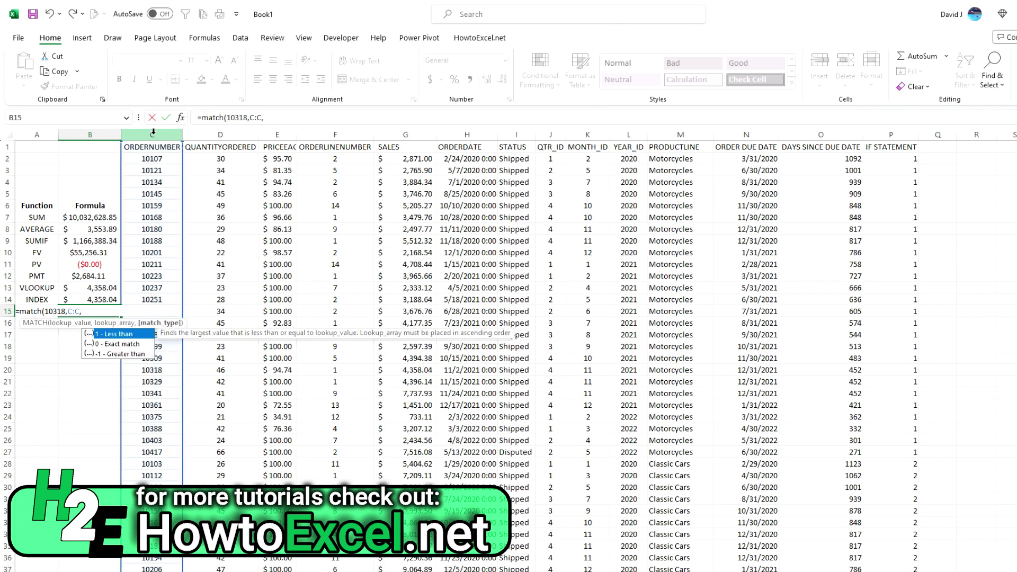
text(0))
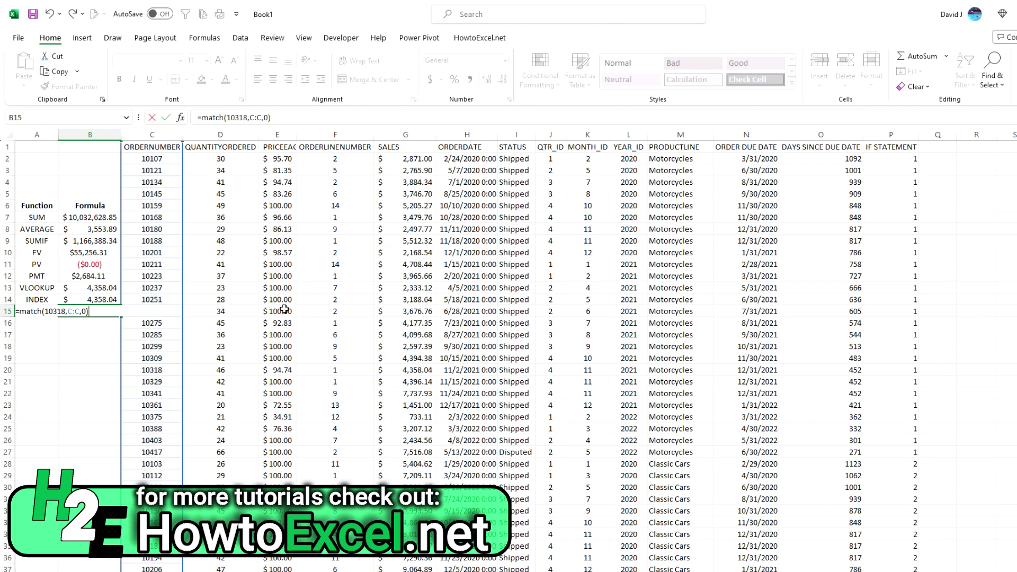
key(Return)
click(93, 312)
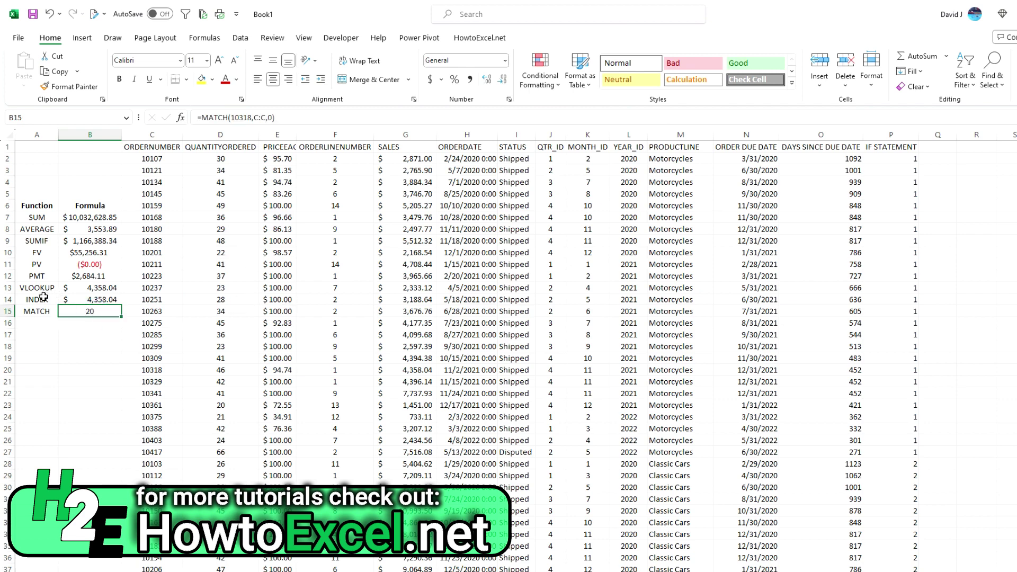
Step: Add the label INDEX & MATCH in A16 and fit the width of column A to its contents
drag(42, 313, 43, 324)
click(43, 325)
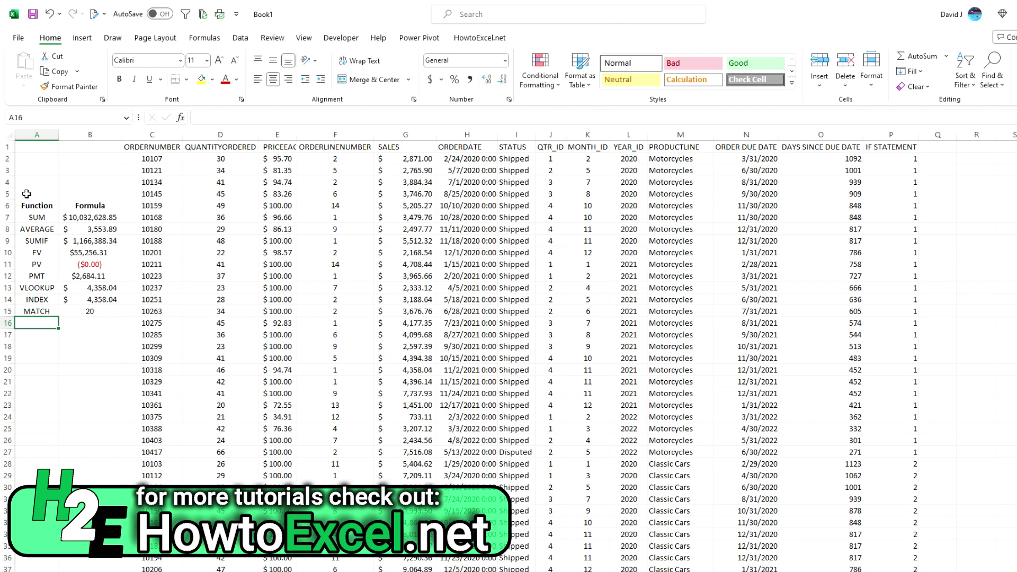
drag(58, 135, 72, 135)
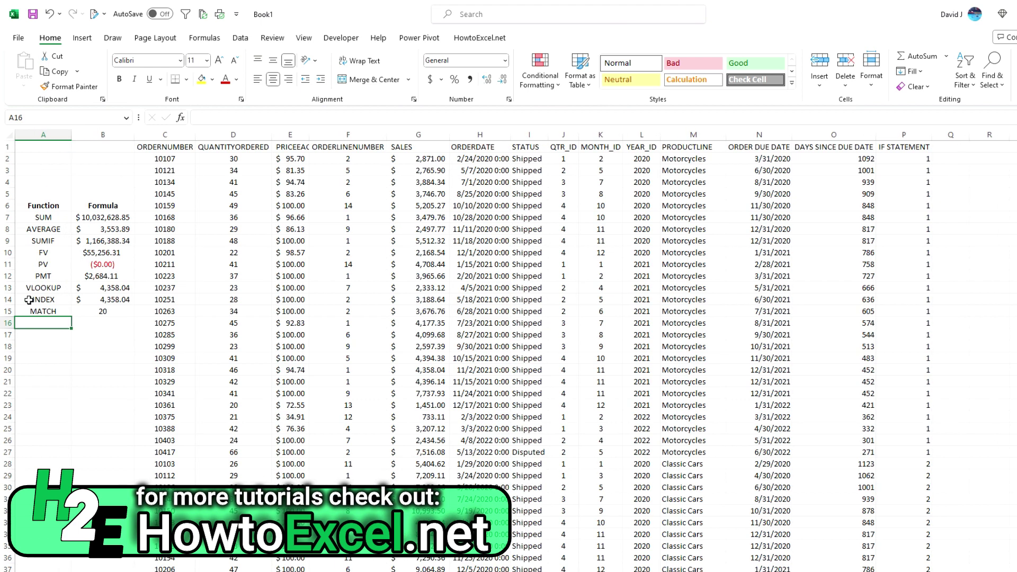
text(INDEX)
key(BackSpace)
key(BackSpace)
key(BackSpace)
key(BackSpace)
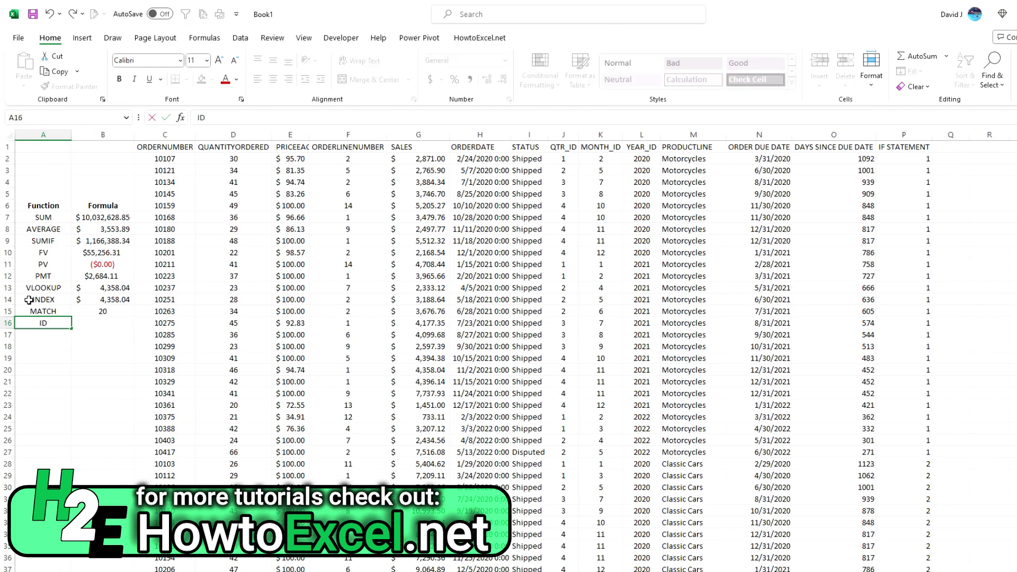
text(NDEX & MATCH)
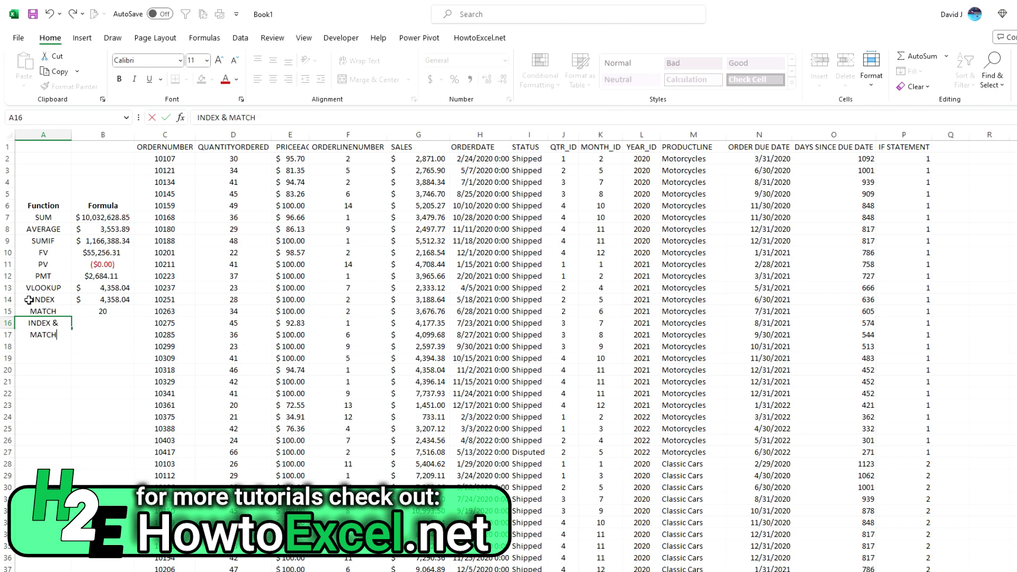
key(Return)
double_click(72, 134)
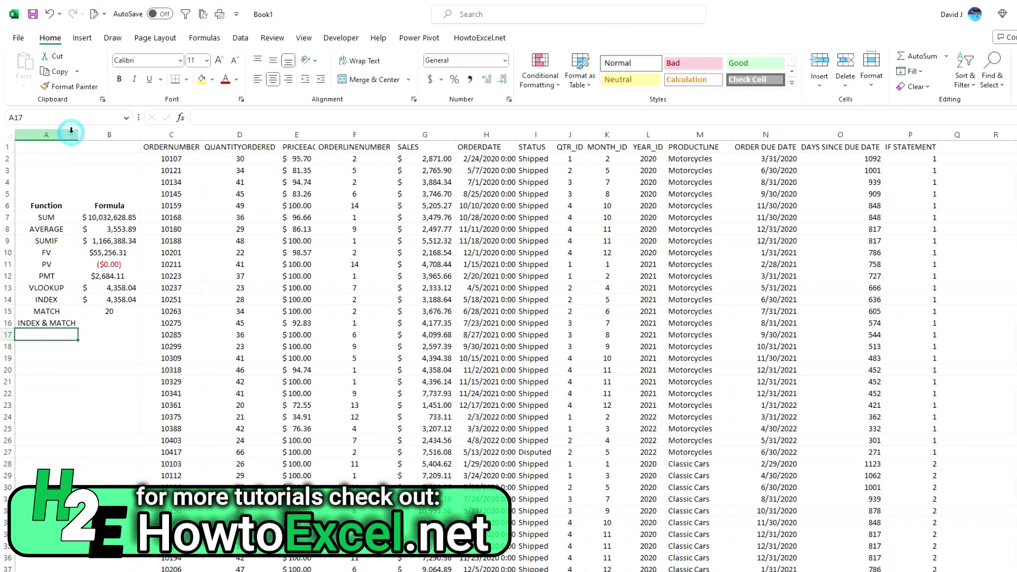
Step: Start an INDEX formula in B16 over columns C:P, using an exact MATCH of row 20's order number in C:C as the row number
click(121, 327)
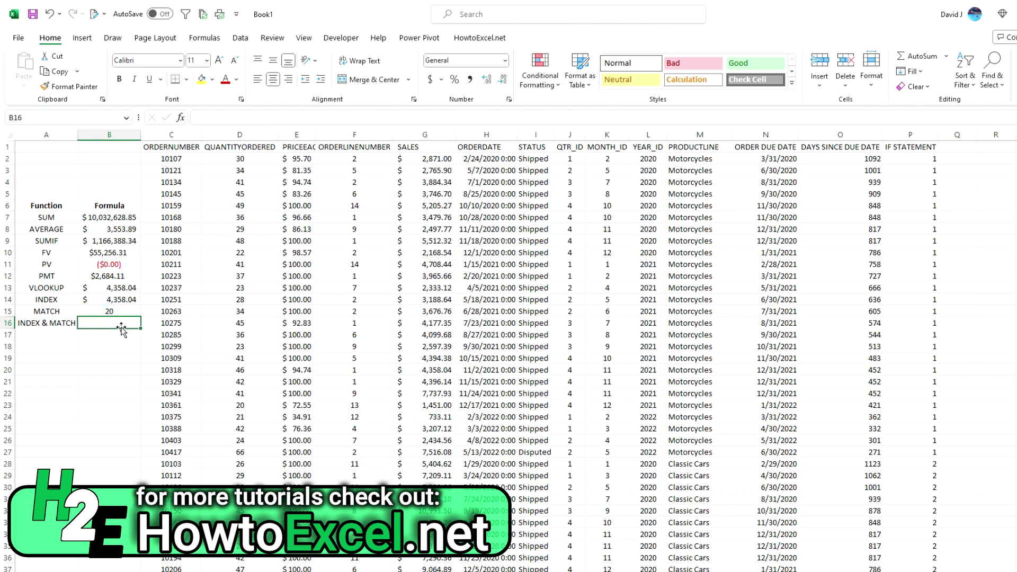
text(=index()
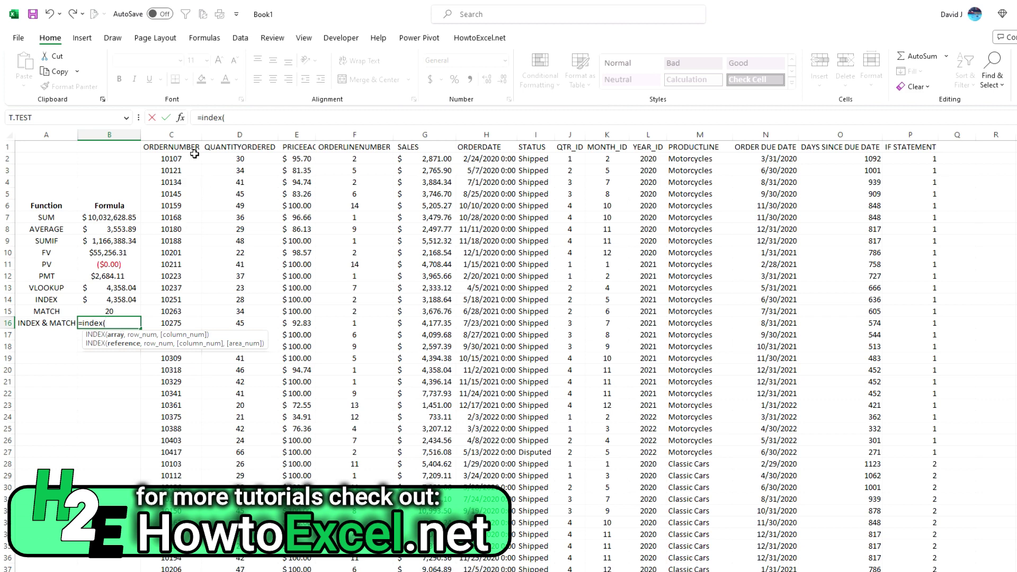
drag(191, 137, 937, 132)
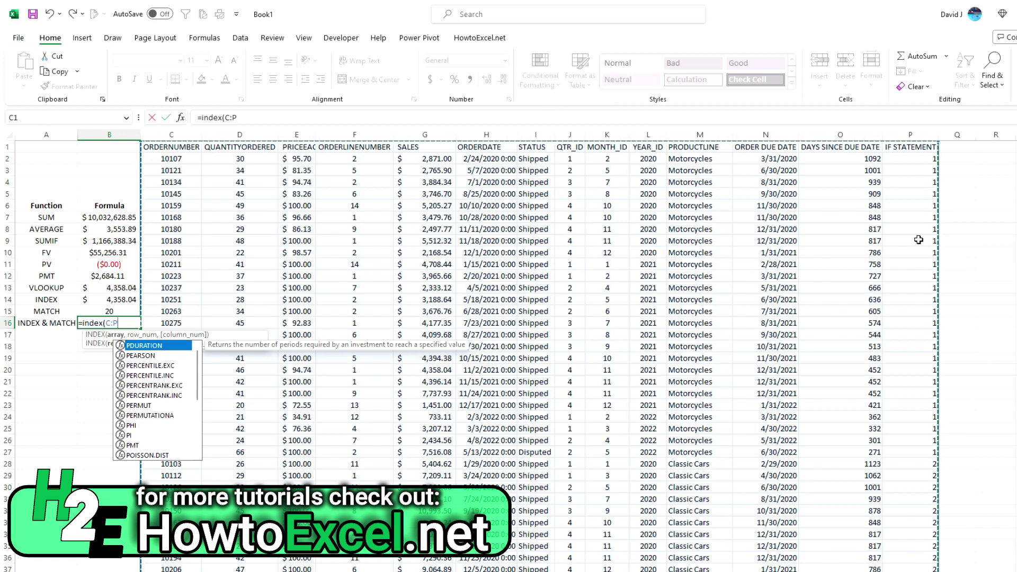
click(442, 134)
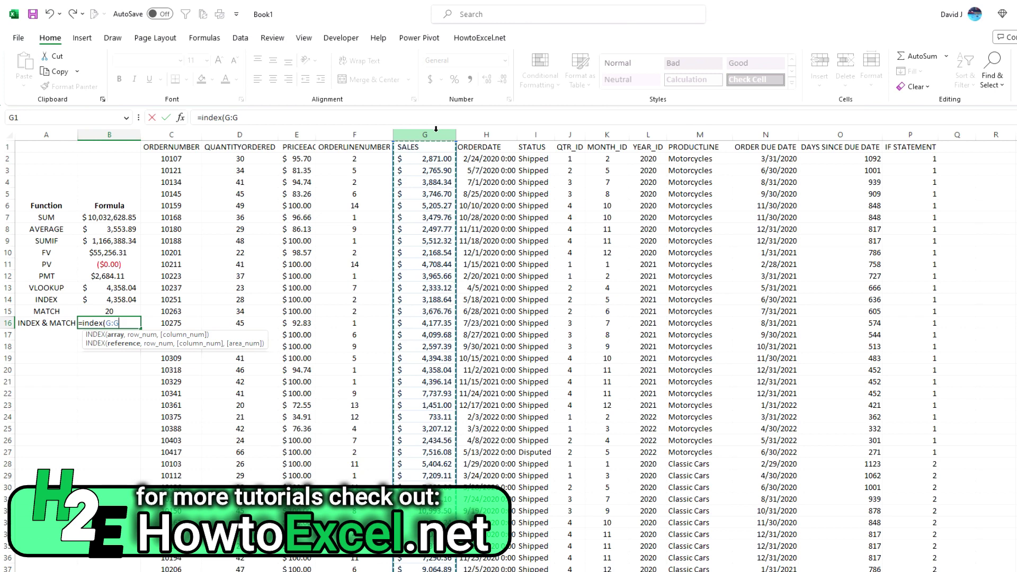
drag(177, 133, 881, 182)
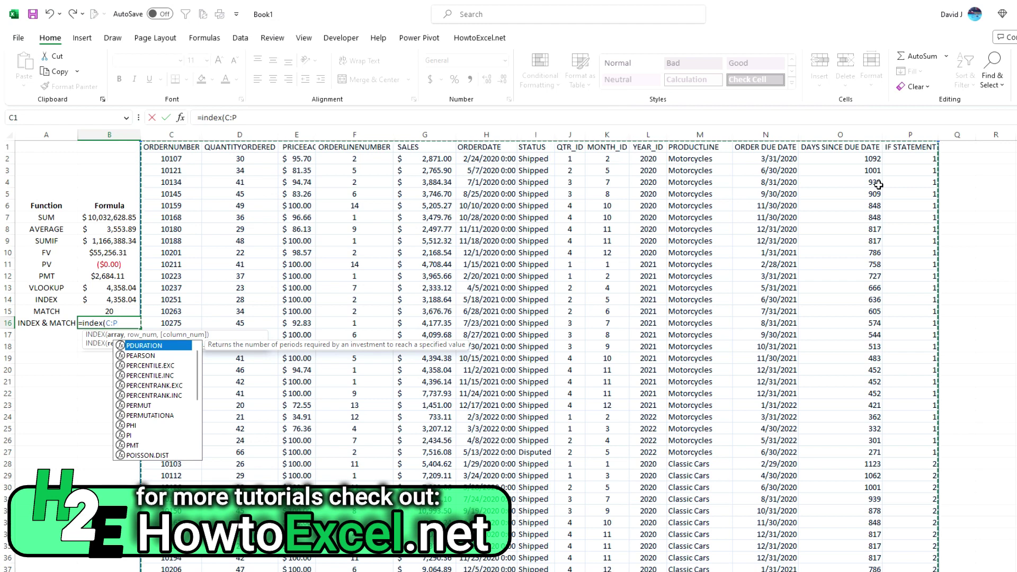
text(,)
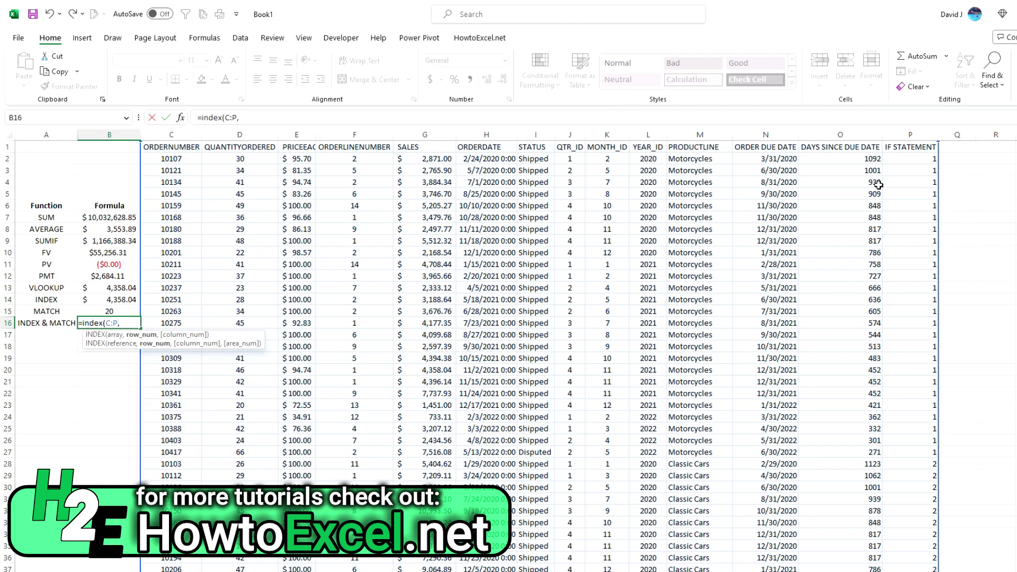
text(match()
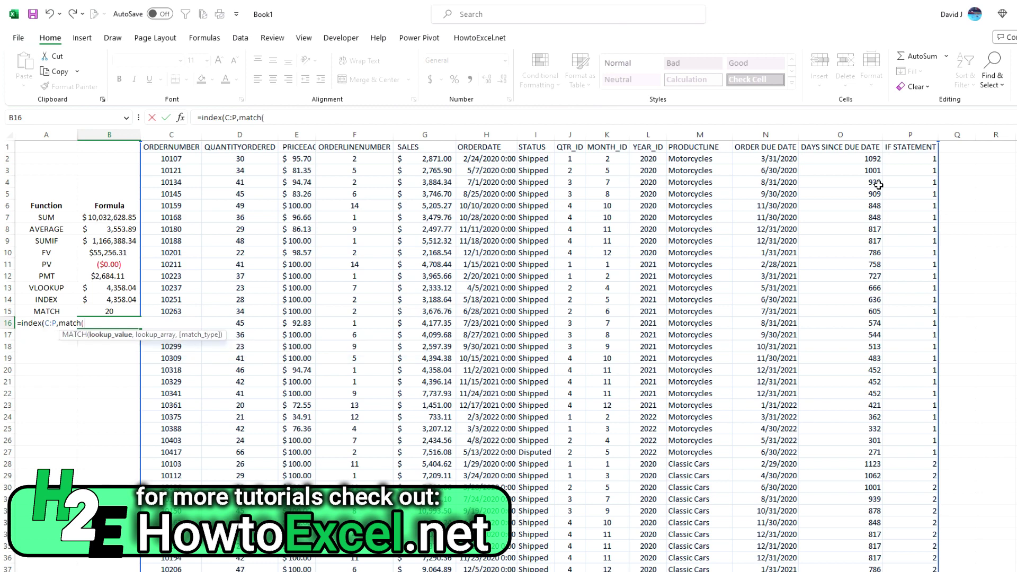
text(10318,)
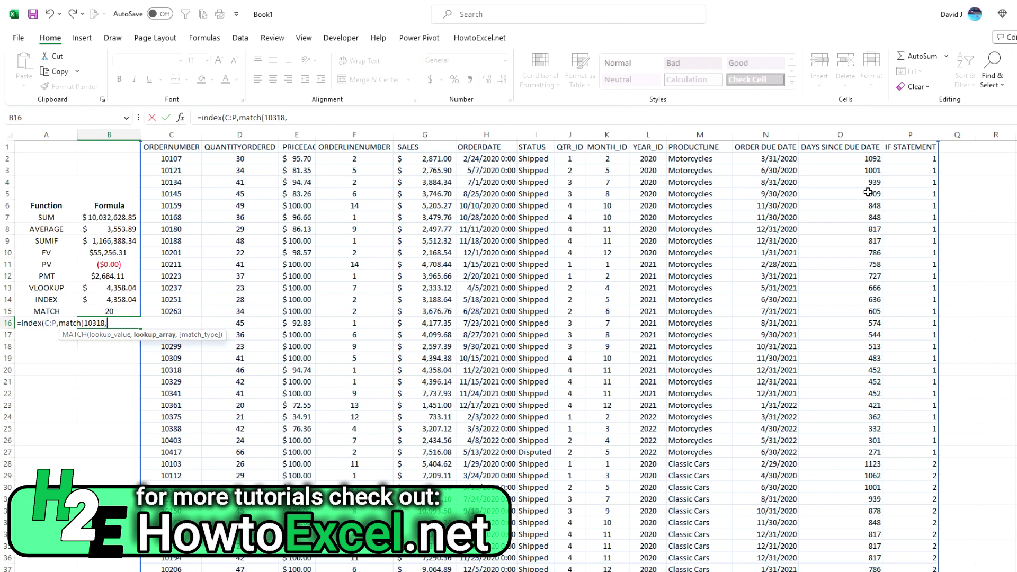
click(164, 132)
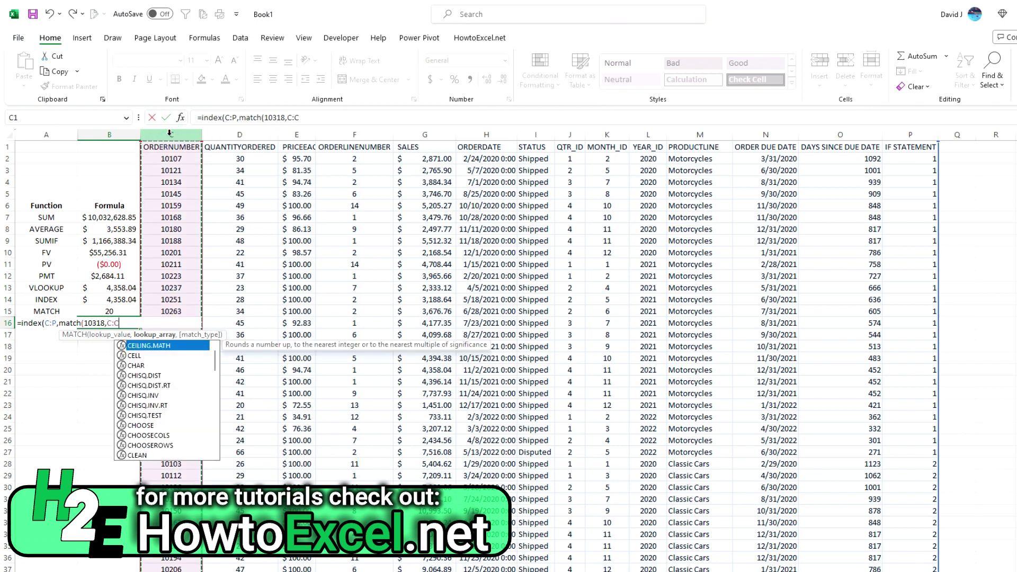
text(,0)
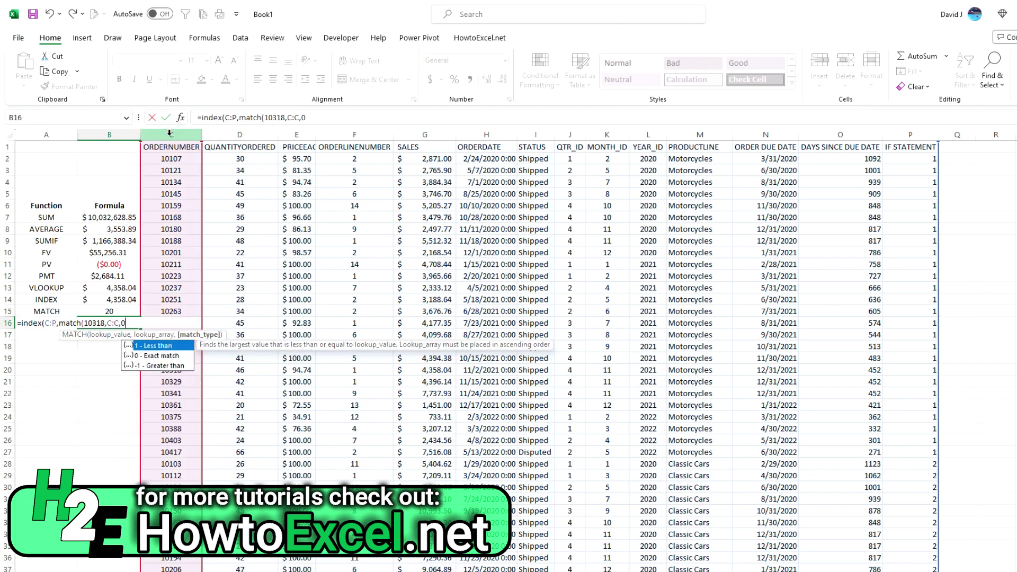
text())
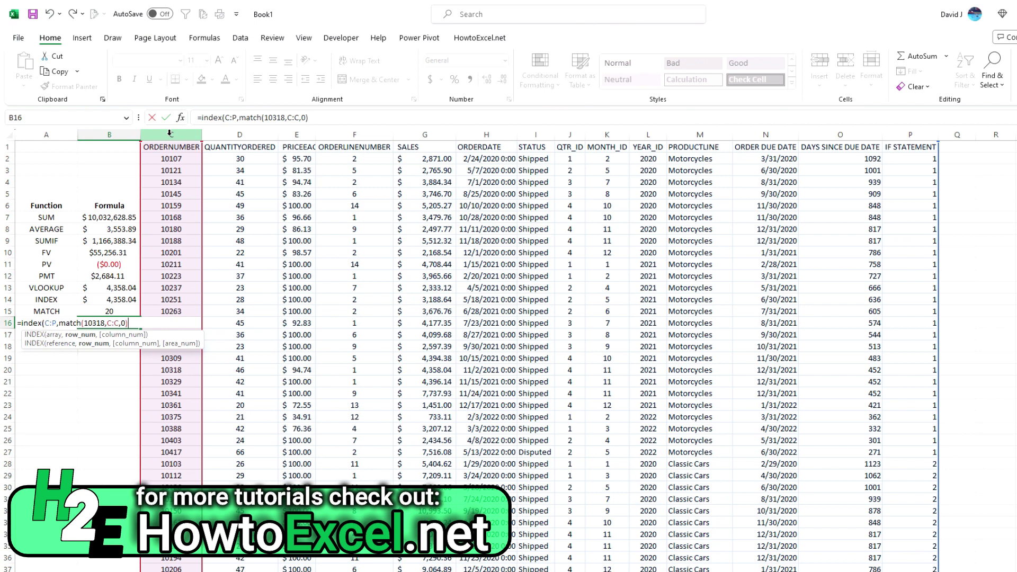
Step: Complete the B16 formula with MATCH("Sales",C1:P1,0) as the column number and apply the accounting number format to the cell
text(,match()
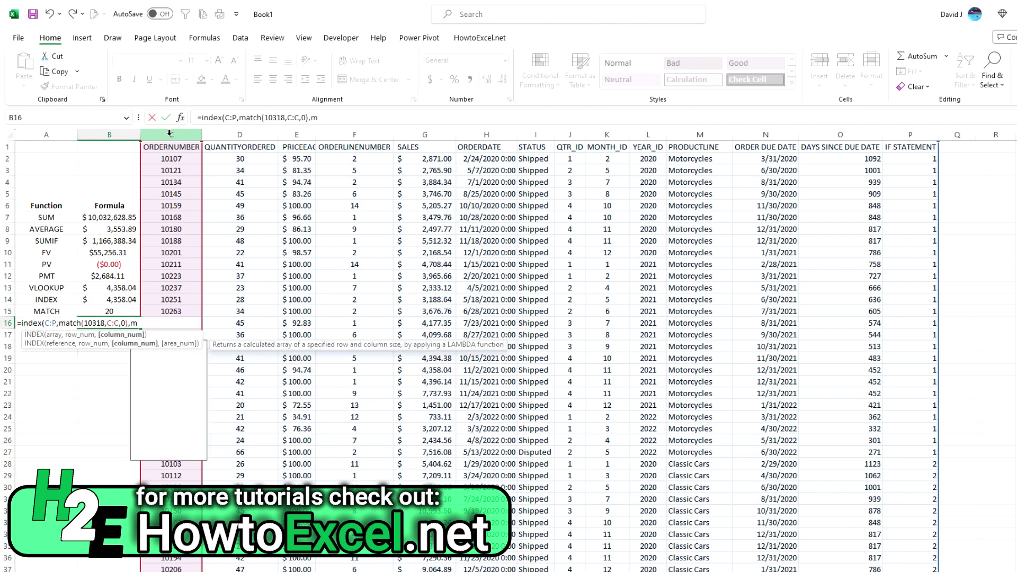
drag(171, 147, 897, 147)
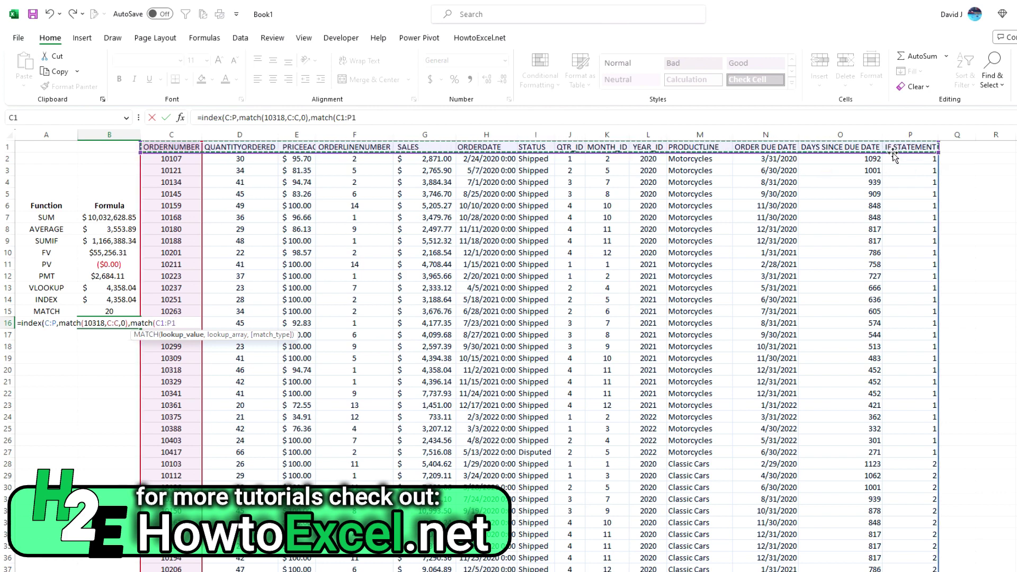
key(BackSpace)
key(BackSpace)
key(BackSpace)
key(BackSpace)
key(BackSpace)
text("Sales",)
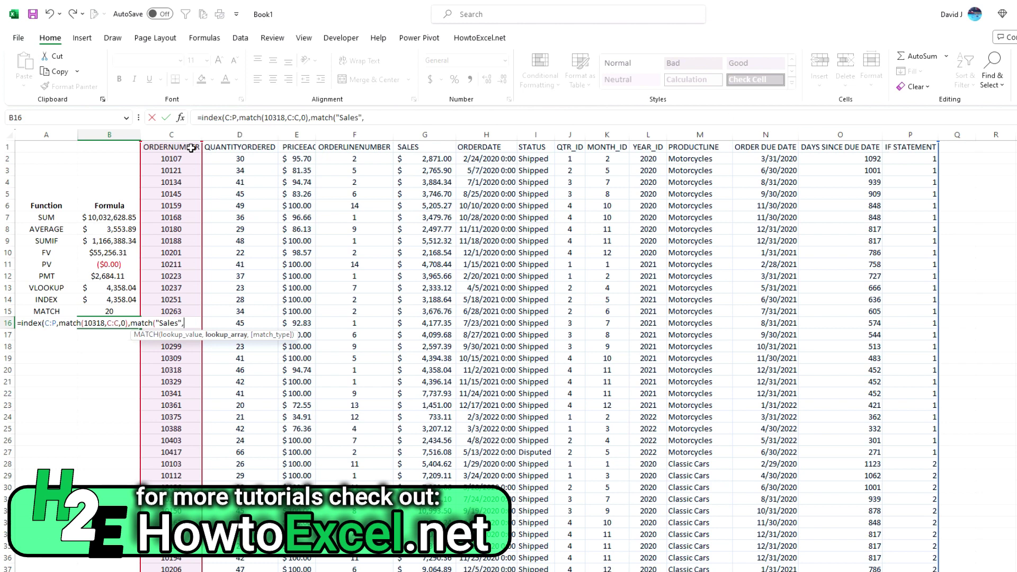
drag(191, 148, 904, 148)
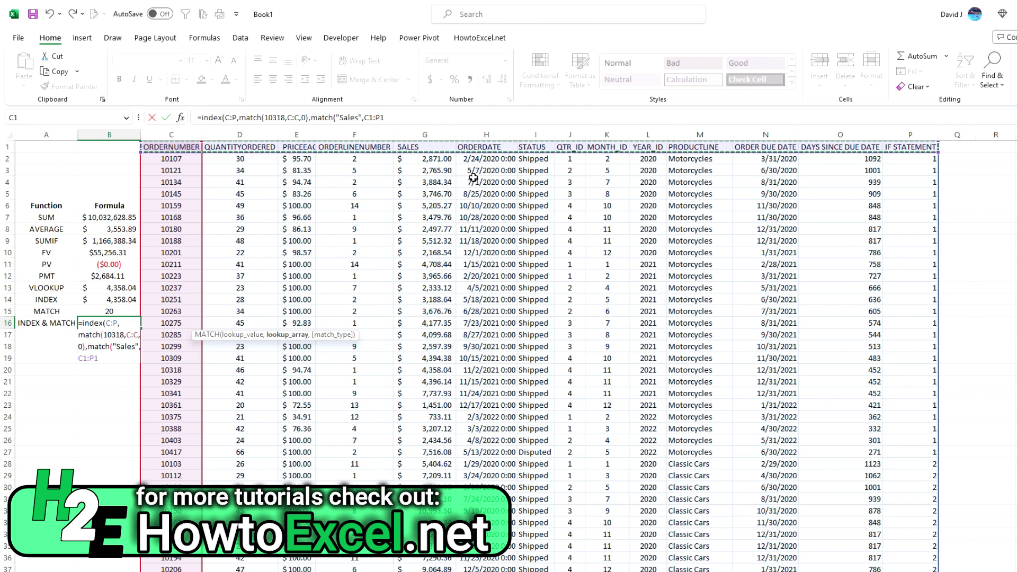
text(,0))
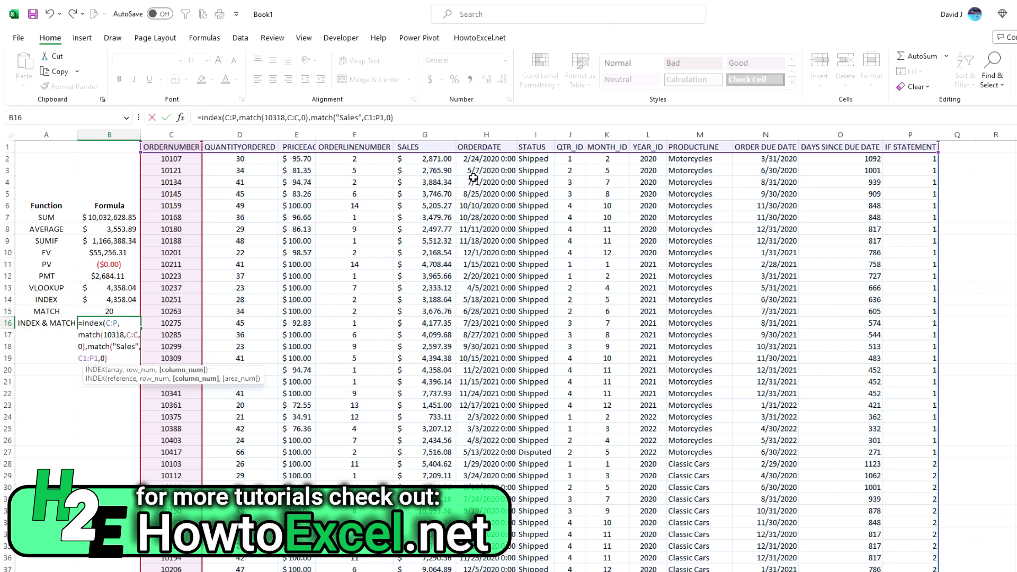
text())
key(ctrl+Return)
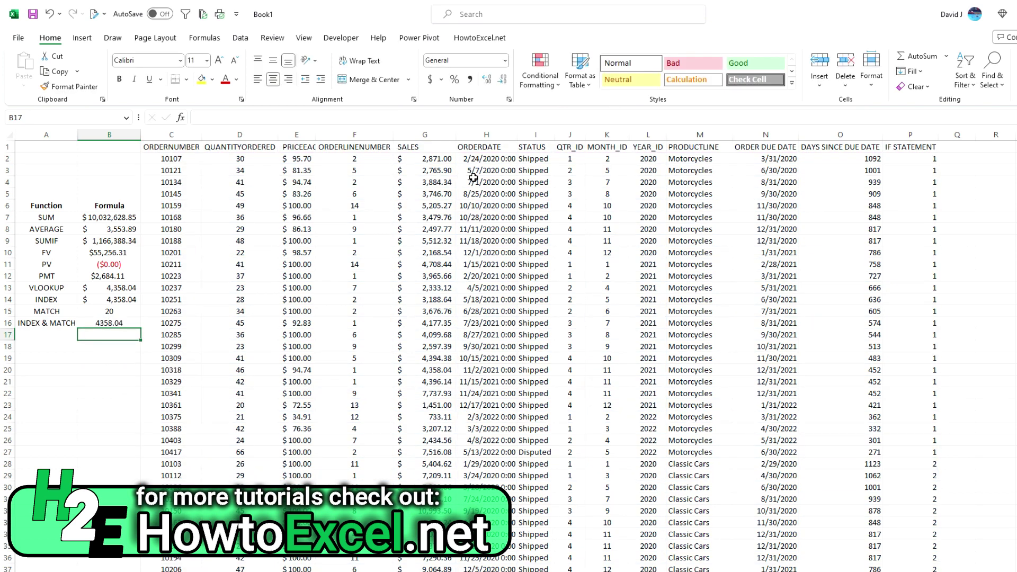
click(430, 80)
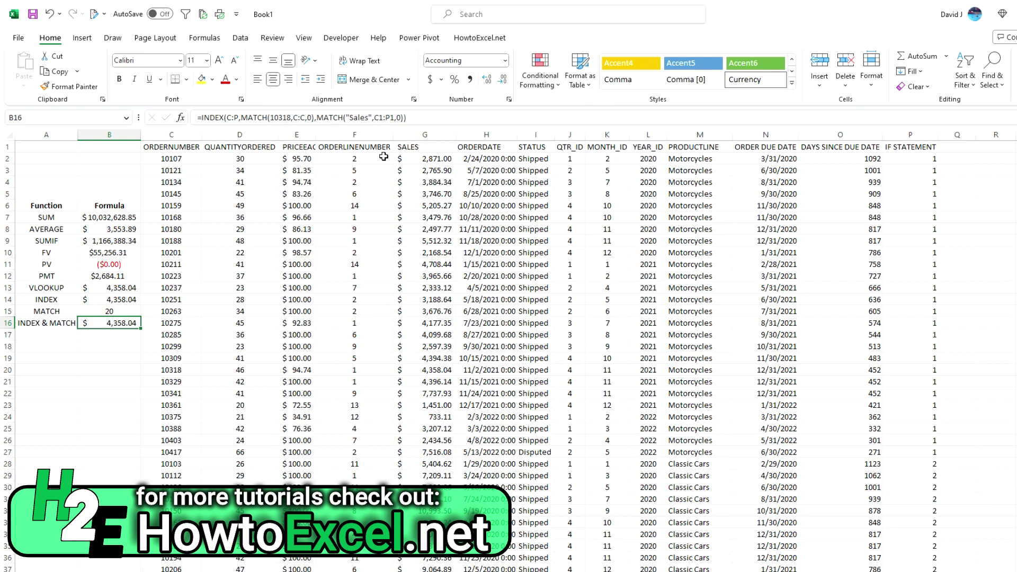
Step: Evaluate the INDEX and MATCH formula in B16 one part at a time through to its final result
click(204, 37)
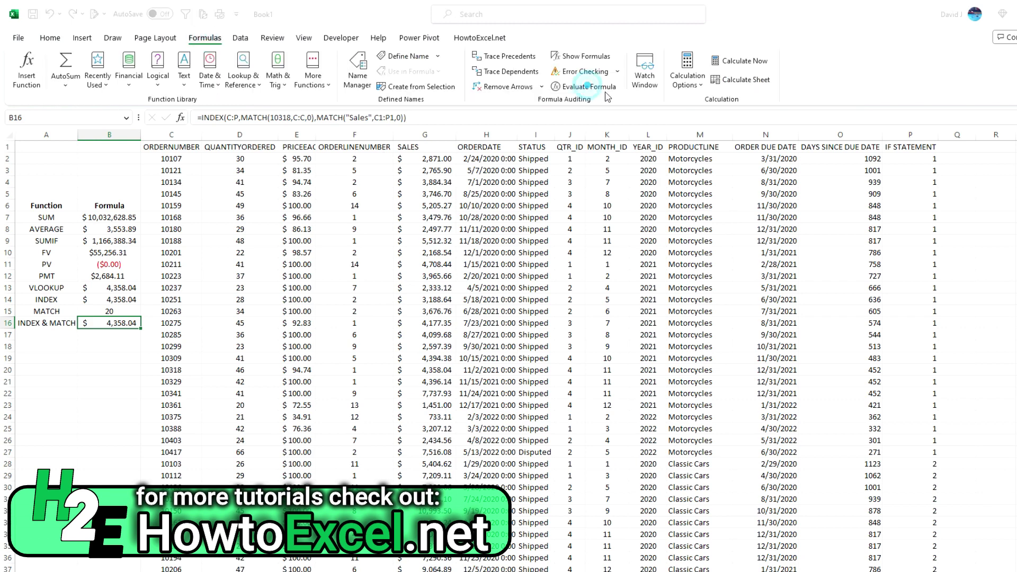
click(584, 87)
drag(822, 296, 556, 257)
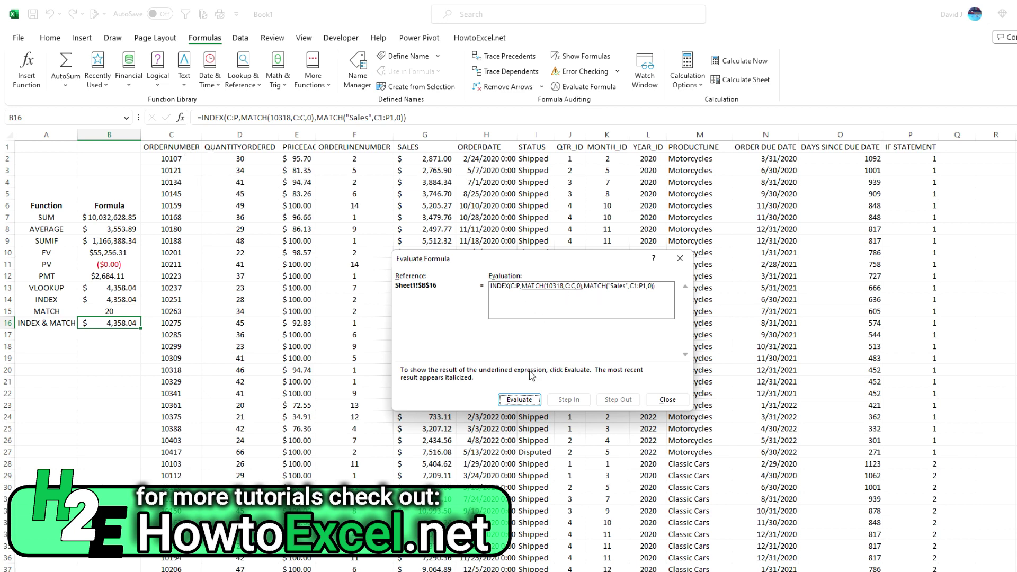
click(529, 403)
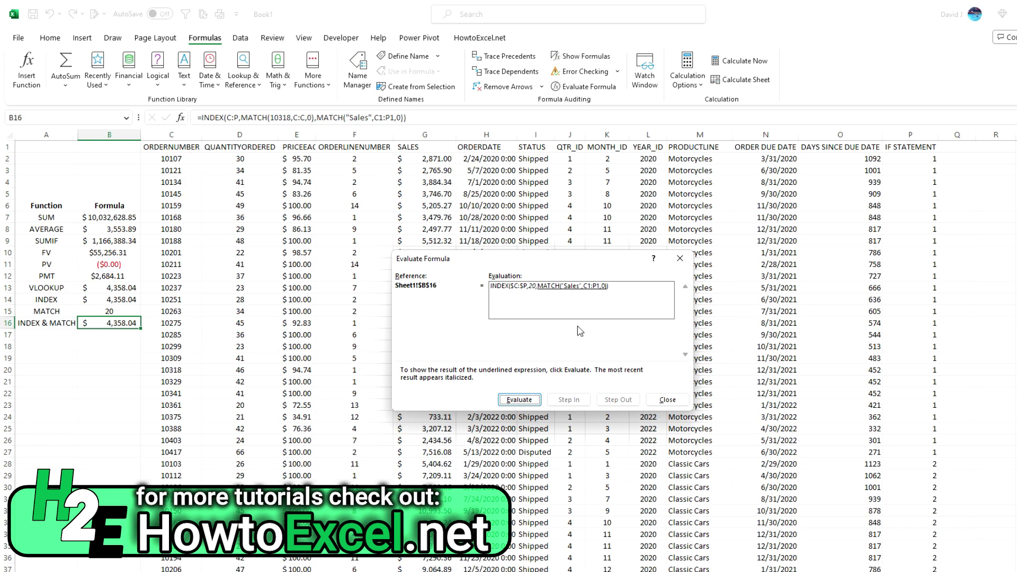
click(524, 401)
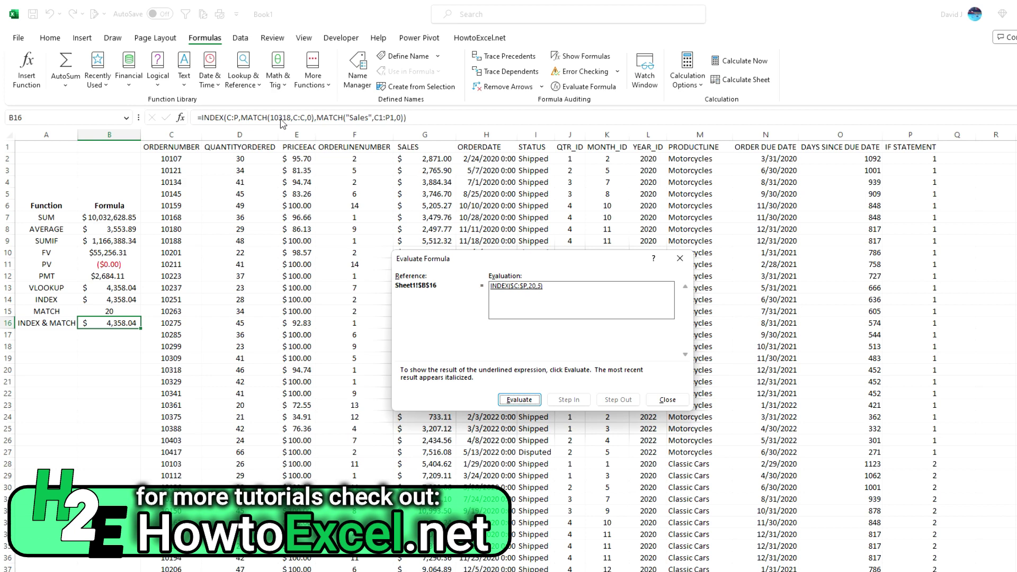
click(527, 401)
click(667, 400)
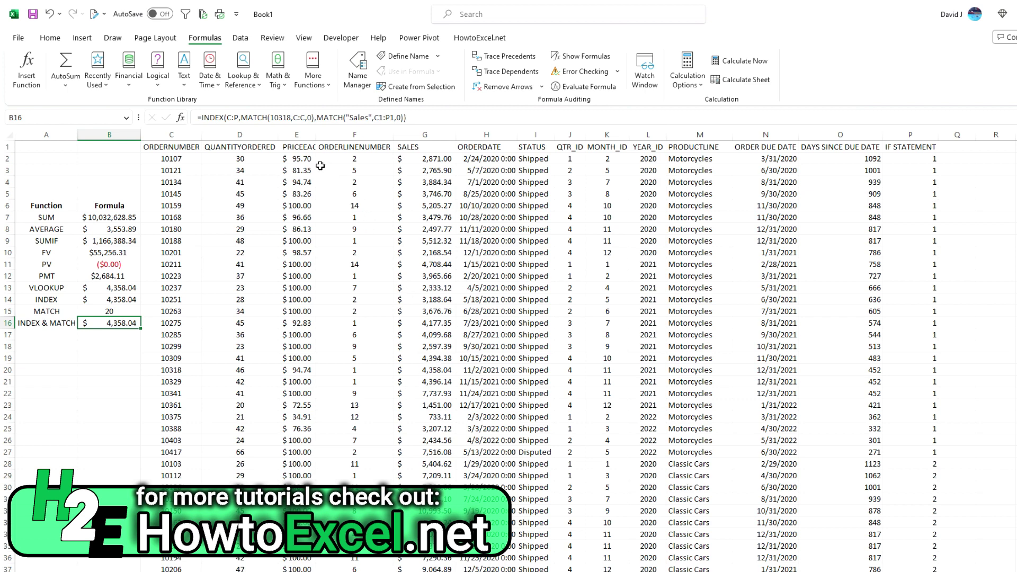
Step: Examine the ranges referenced by the INDEX and MATCH formula in B16
click(235, 117)
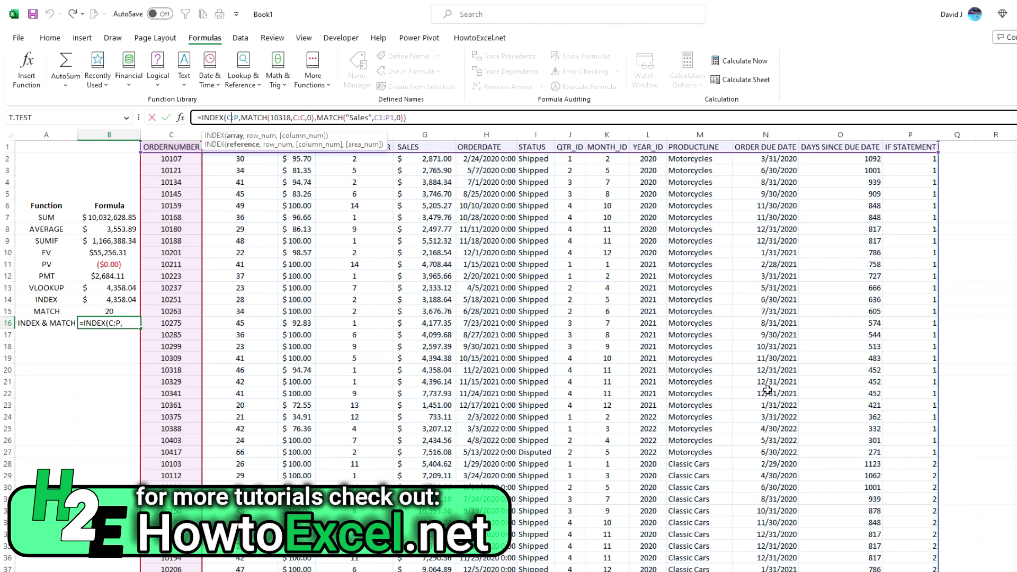
key(ctrl+Return)
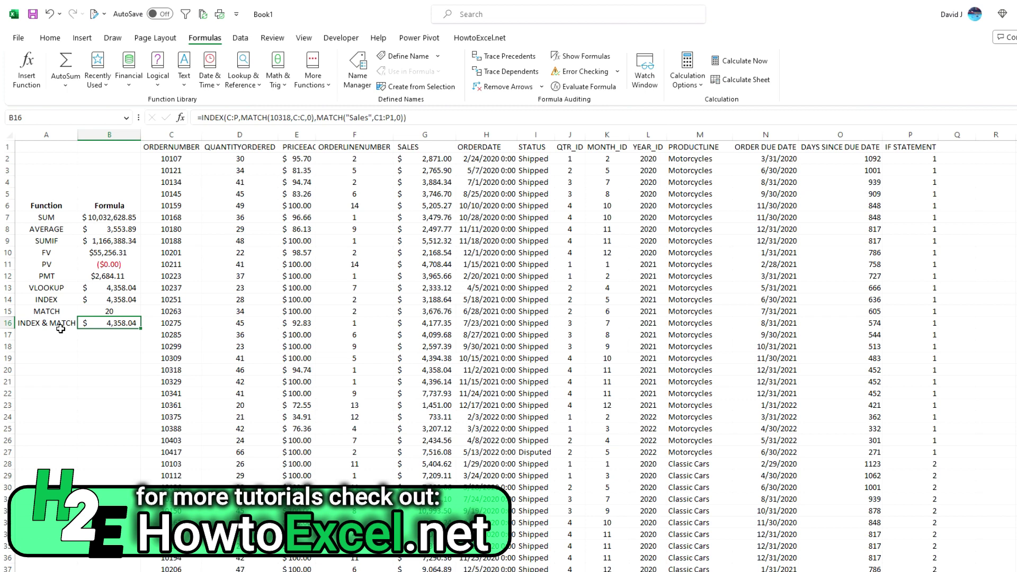
Step: Start an XLOOKUP formula in B17 with row 20's order number as the lookup value and C:C as the lookup array
key(Down)
text(=xl)
key(Tab)
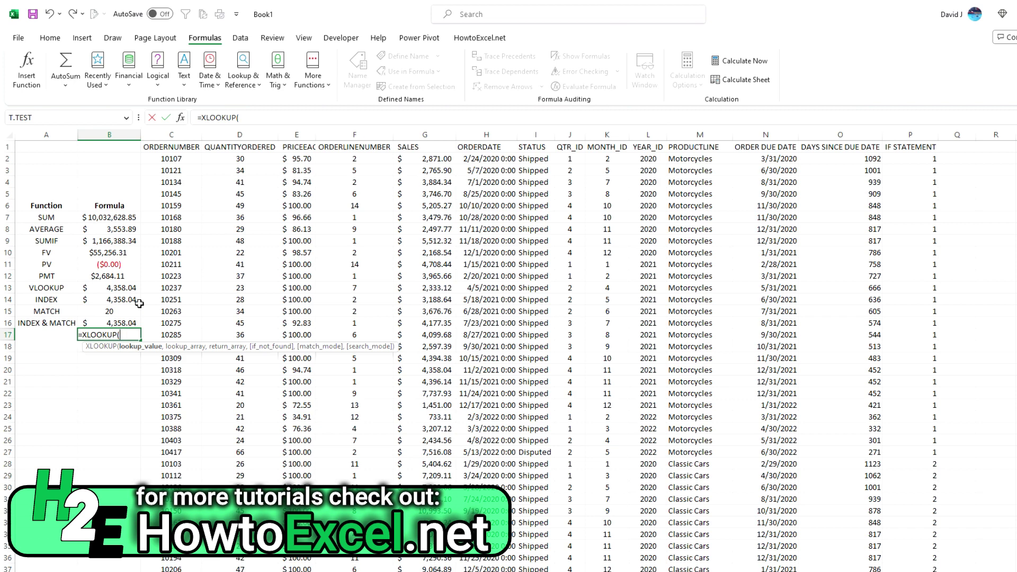
text(10318)
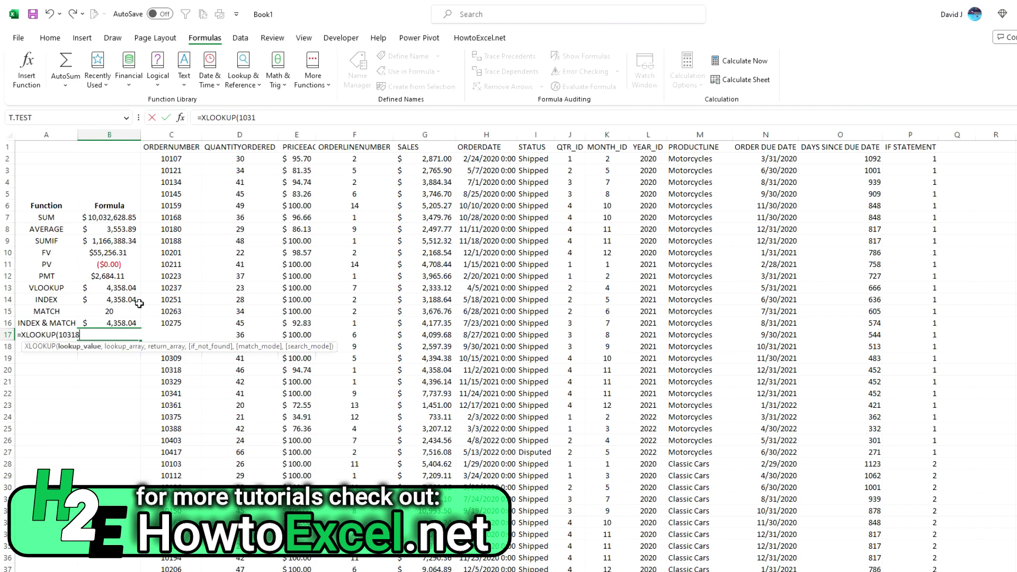
text(,)
click(172, 137)
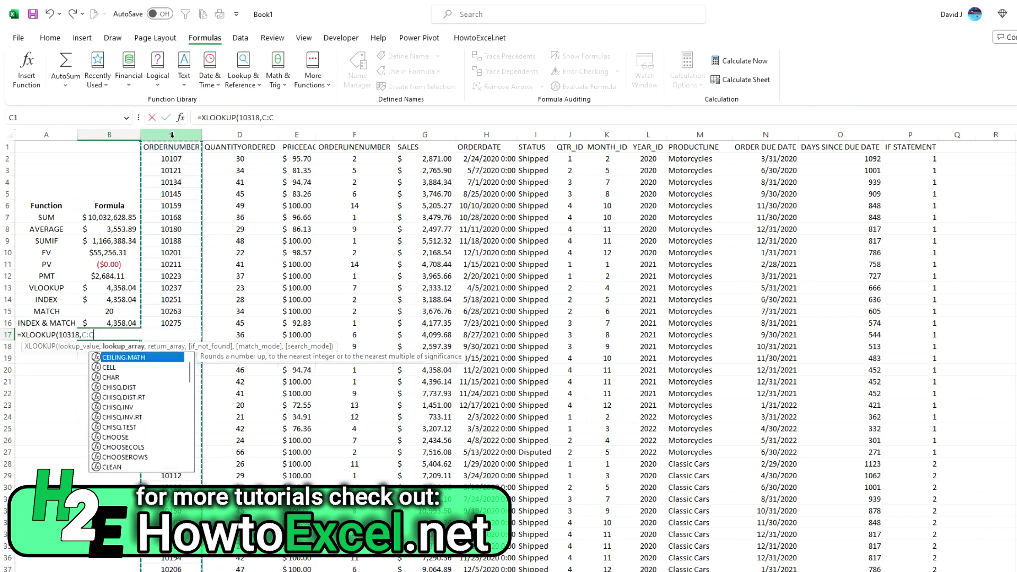
Step: Complete the B17 XLOOKUP formula with G:G as the return array and apply the accounting number format to the cell
text(,G:G)
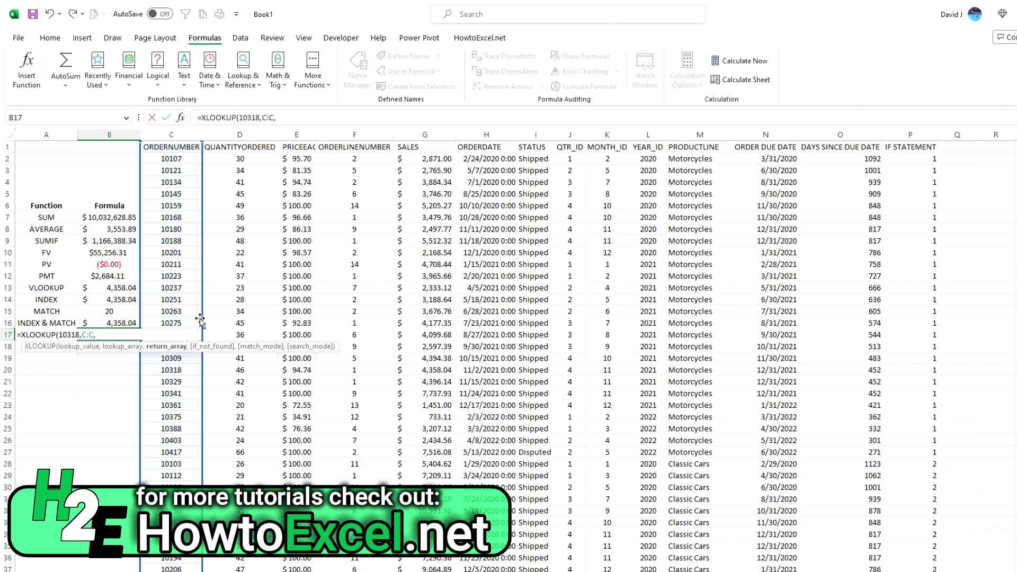
click(425, 134)
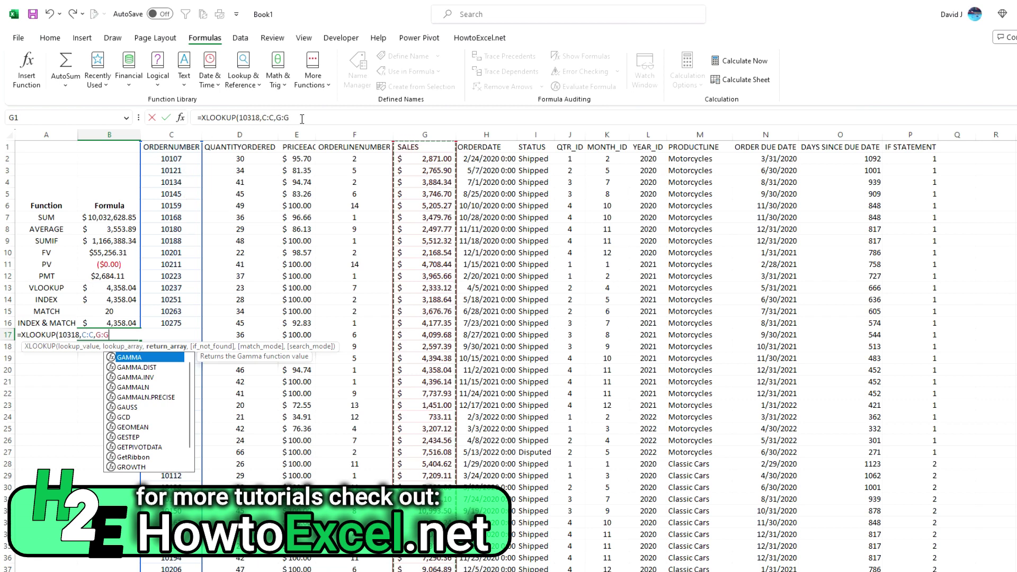
click(325, 120)
text())
key(Return)
key(Up)
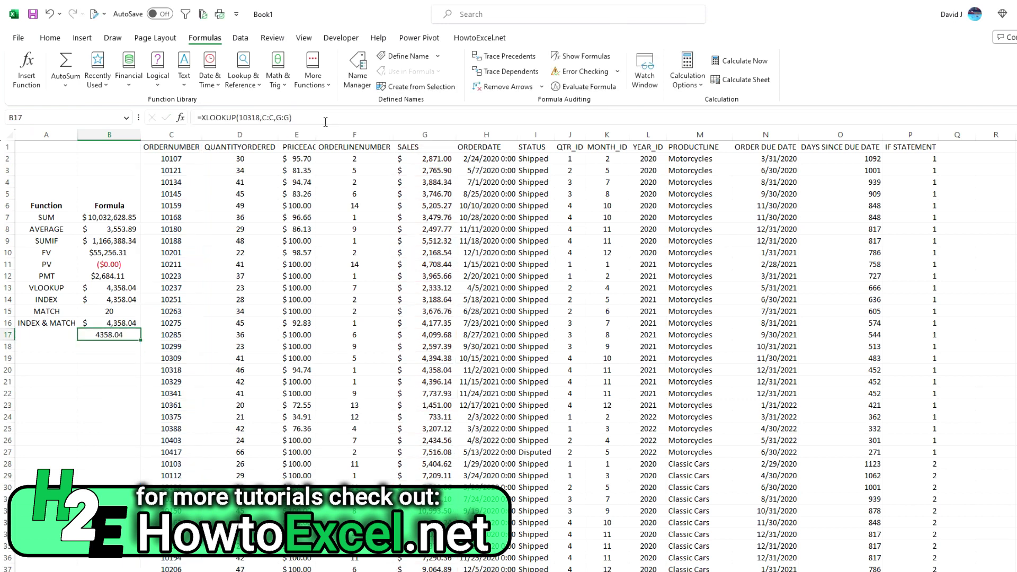
click(82, 37)
click(50, 37)
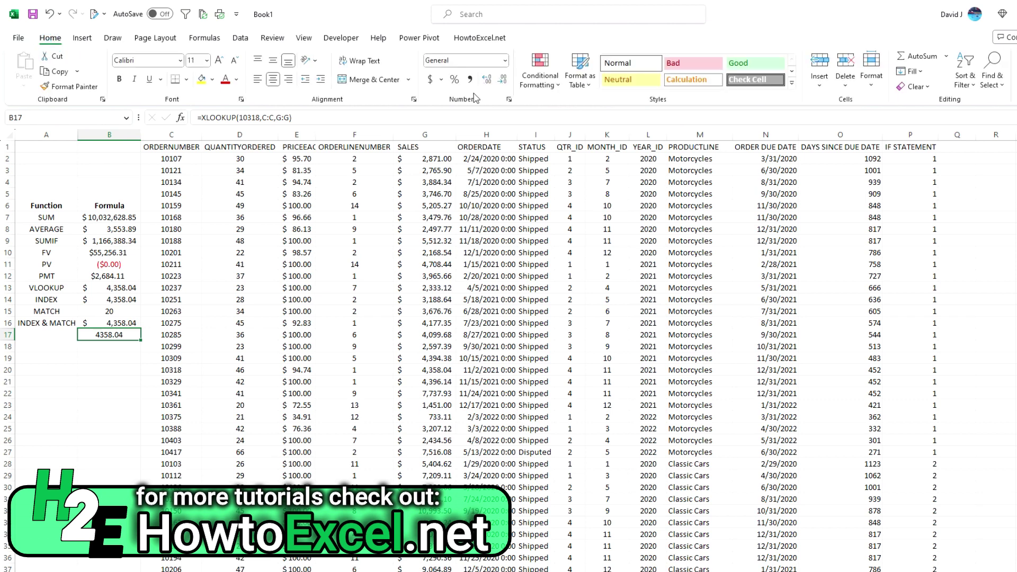
click(428, 80)
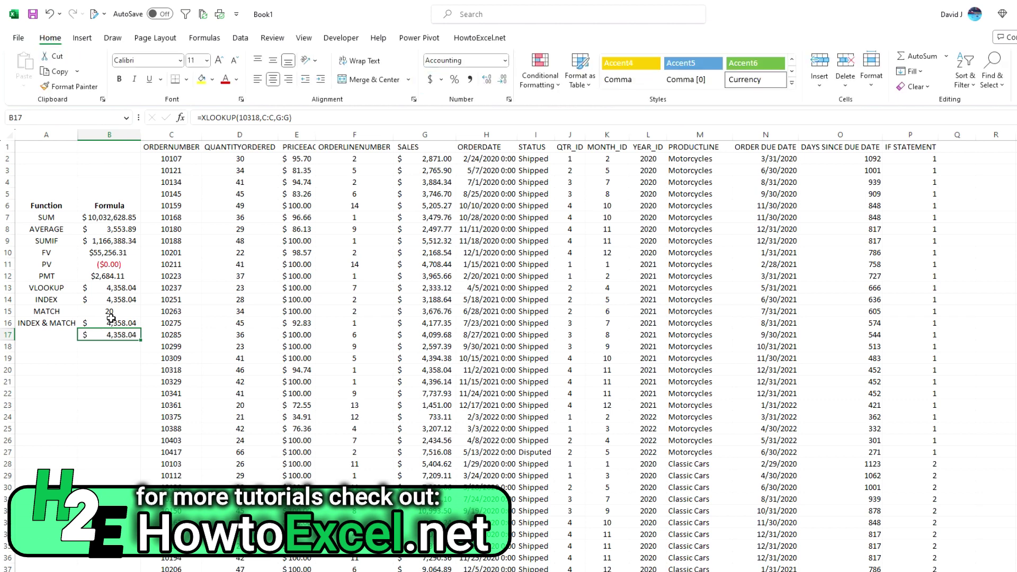
Step: Compare the INDEX, MATCH, combined INDEX and MATCH, and XLOOKUP formulas in B14 through B17
click(123, 300)
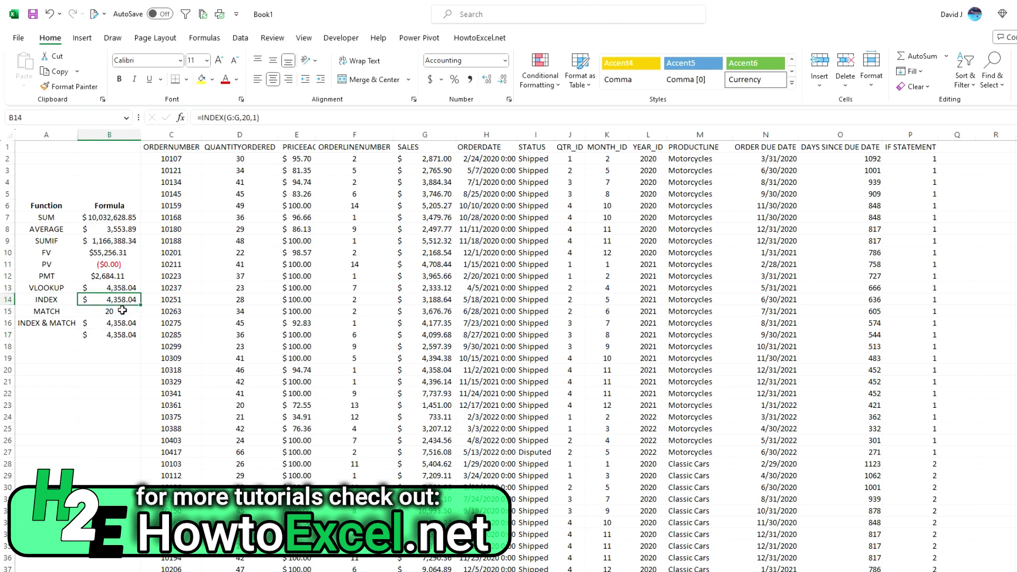
click(123, 311)
click(123, 321)
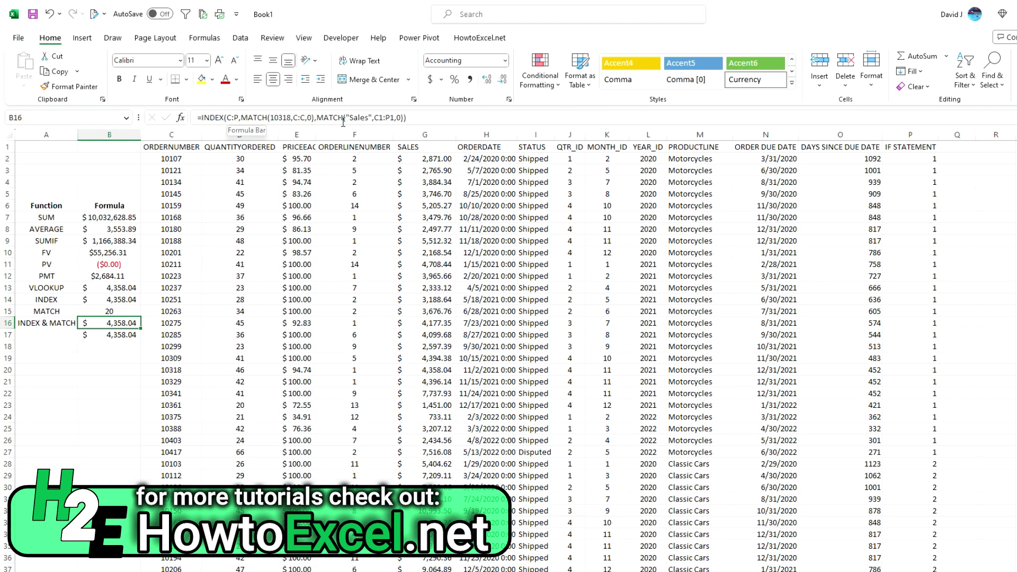
key(Down)
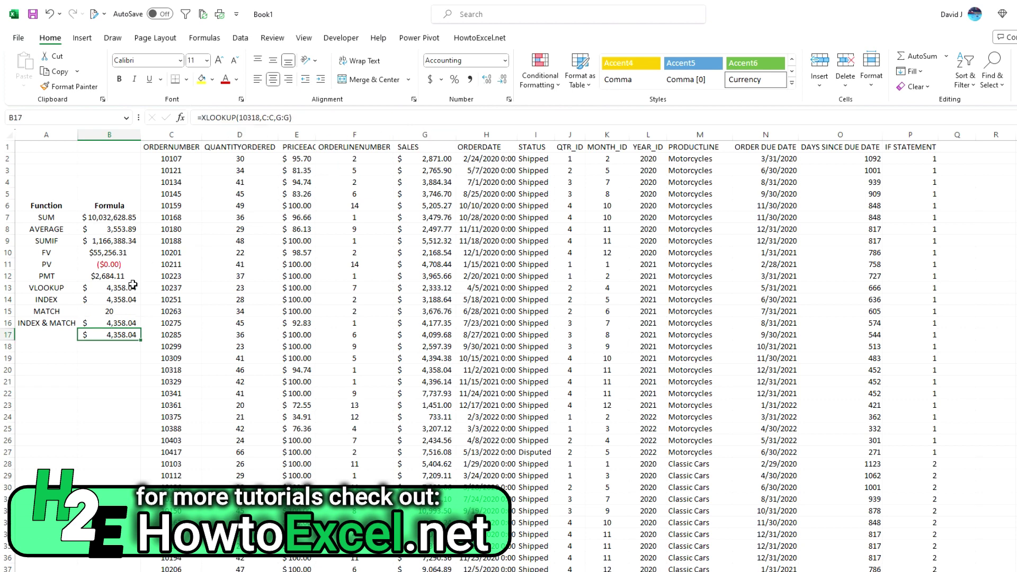
click(136, 320)
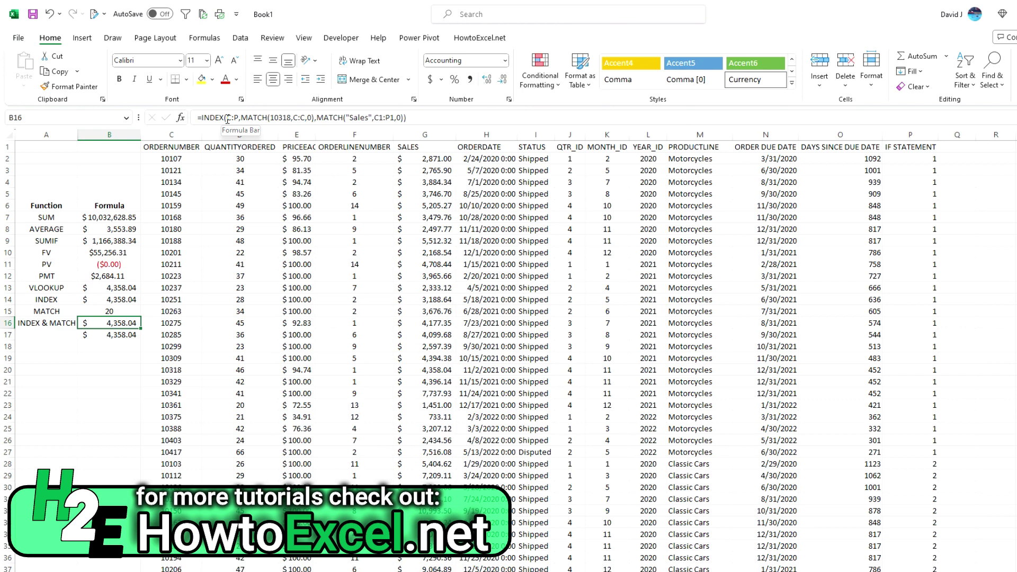
Step: Clear the XLOOKUP formula from B17 and add the label COUNTIF in A17
key(Down)
key(Delete)
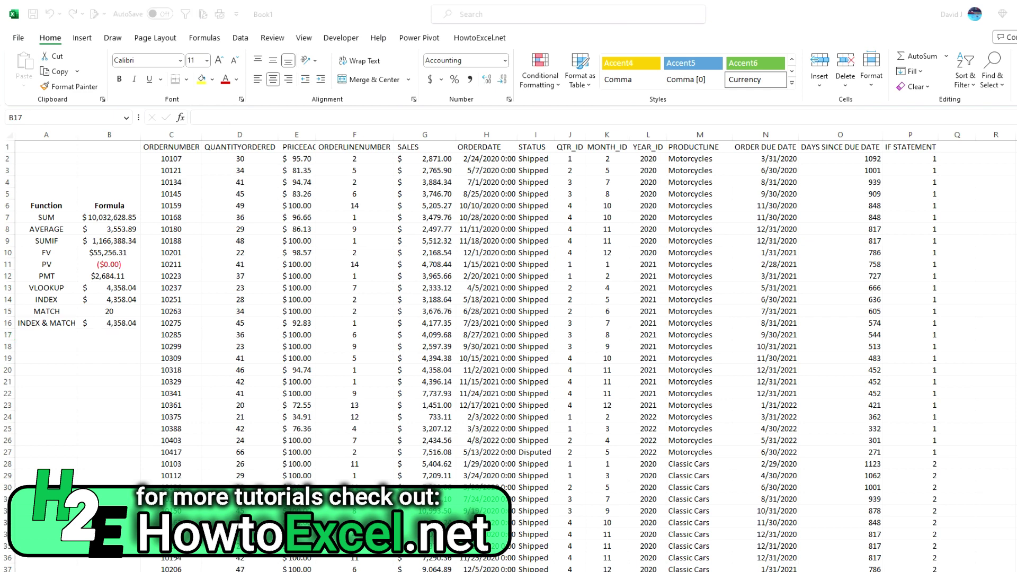
click(55, 338)
text(COUNTIF)
key(Tab)
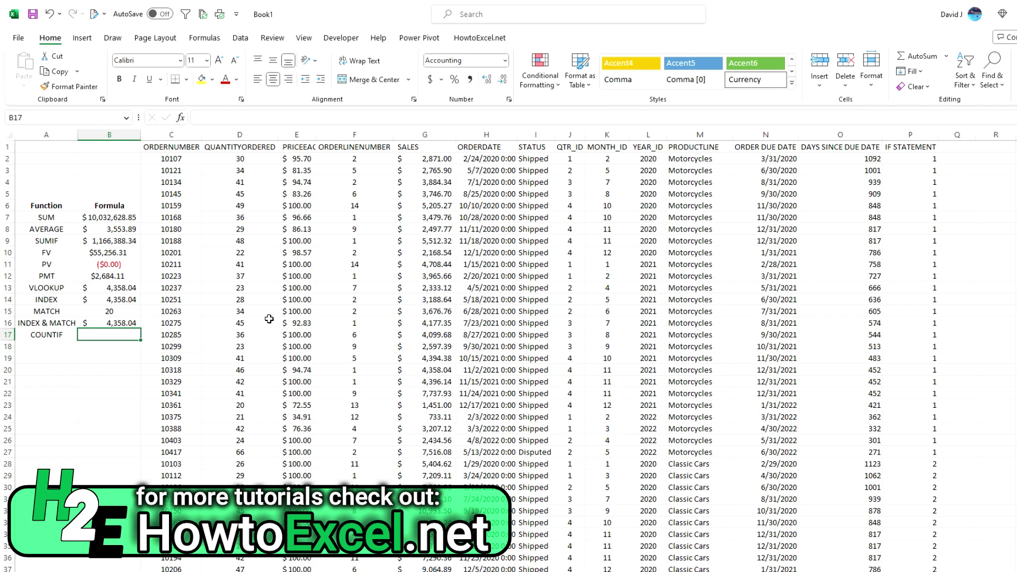
Step: Enter the formula =COUNTIF(M:M,"Motorcycles") in B17 to count the motorcycle rows in the product line column
text(=COUNTIF()
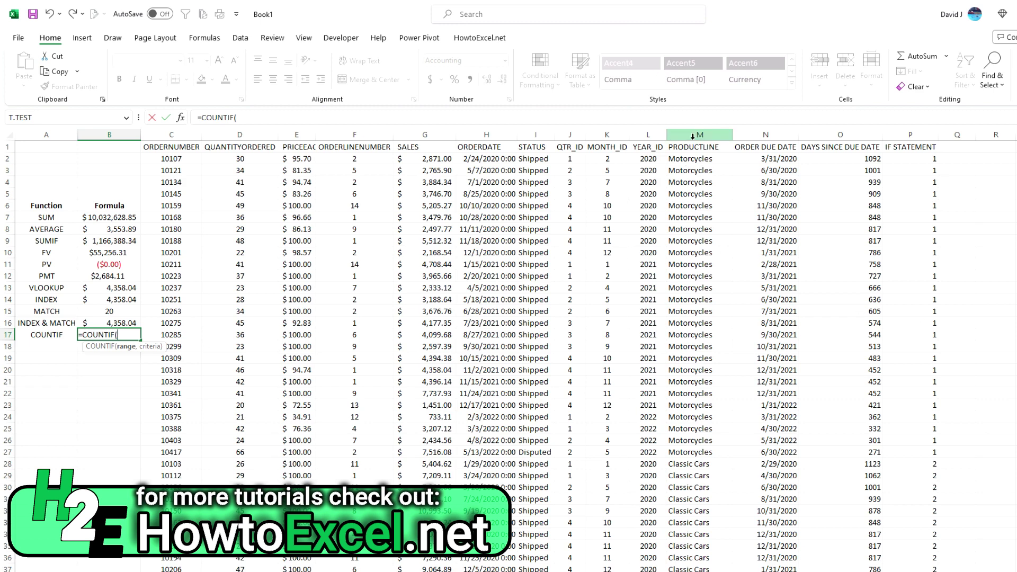
click(693, 135)
text(,)
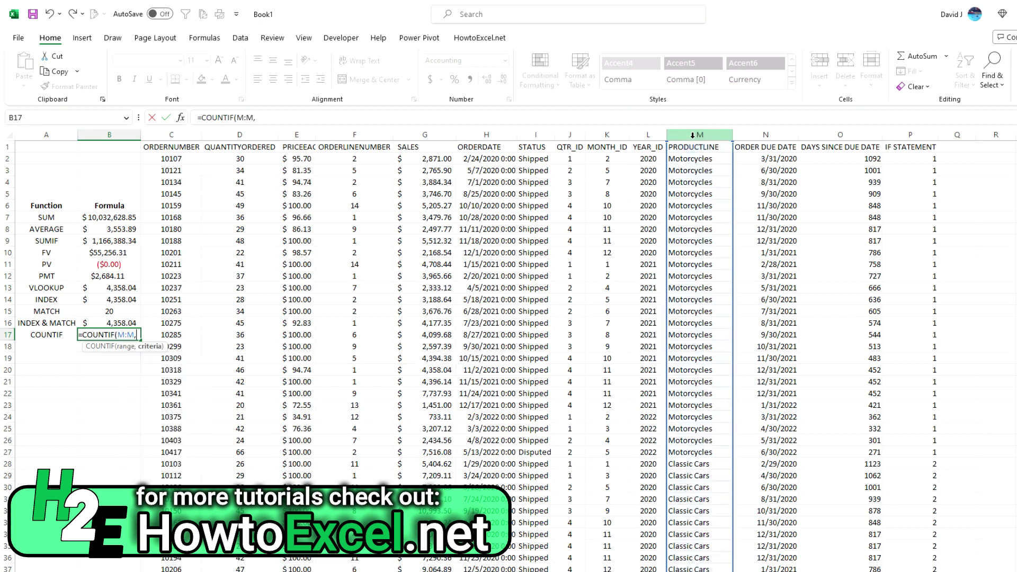
text(")
text(torcy)
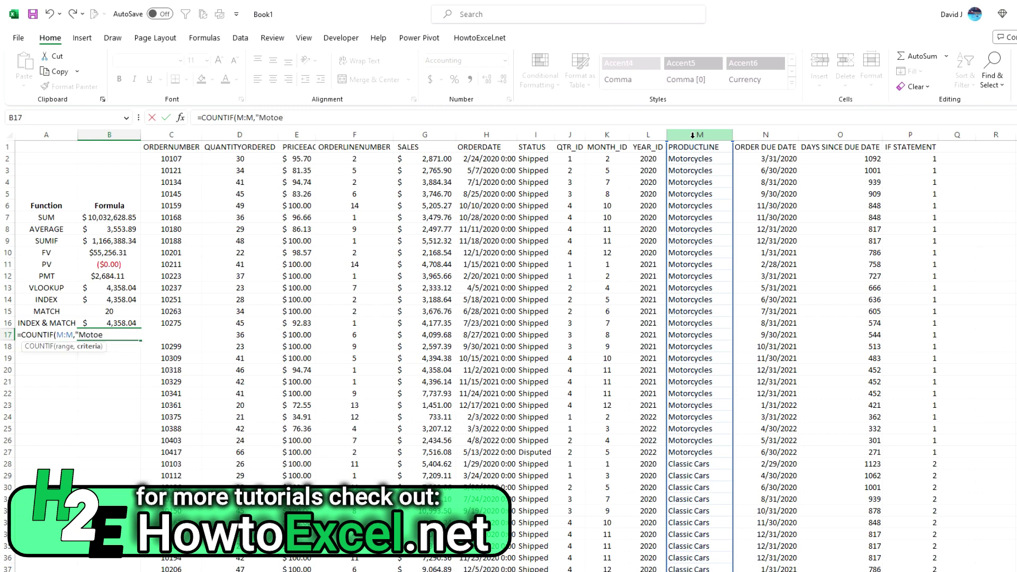
text(cles"))
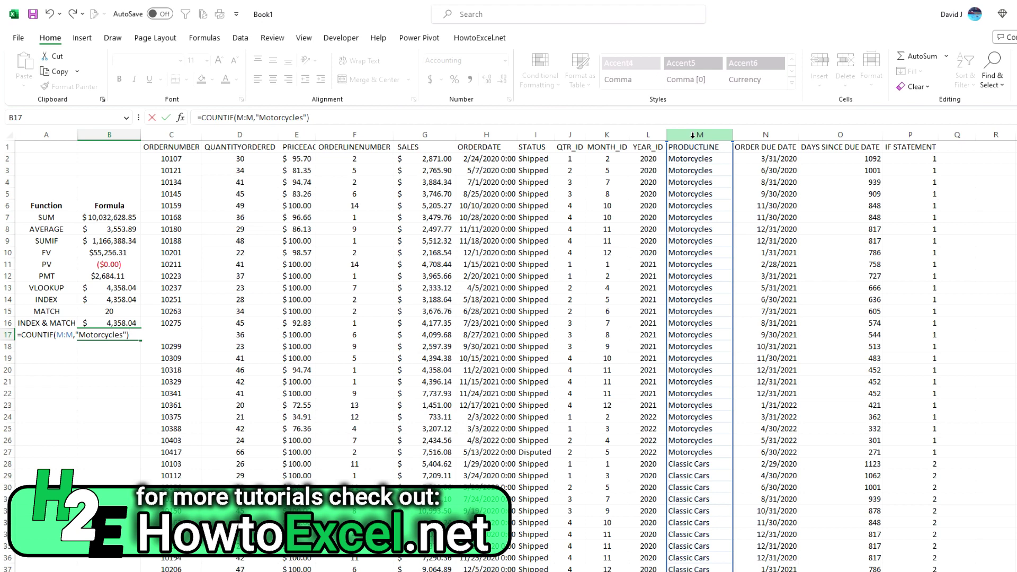
key(Return)
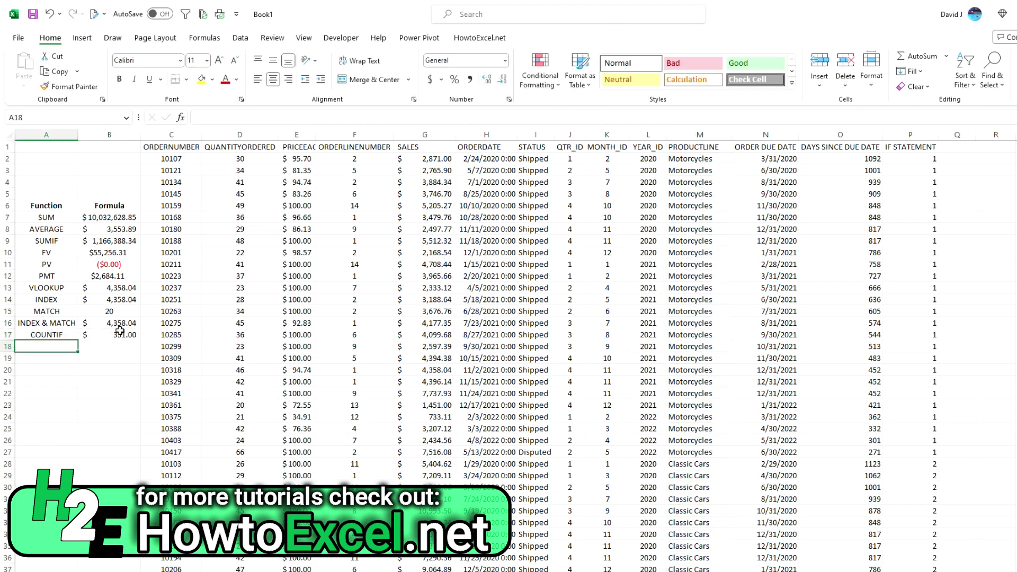
Step: Format the COUNTIF result in B17 as a Number without decimal places
click(101, 328)
click(505, 60)
click(501, 109)
click(502, 81)
click(503, 81)
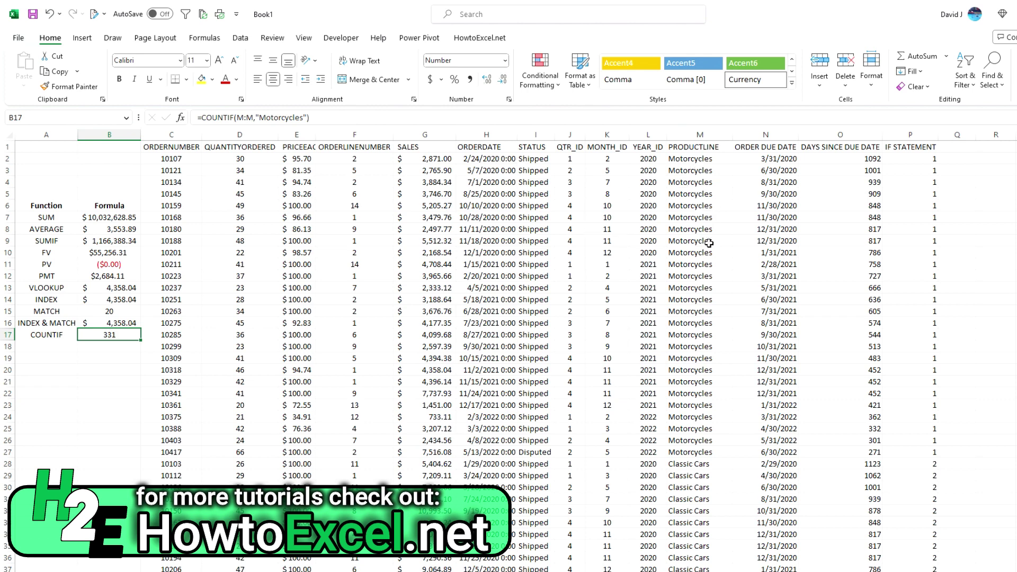
Step: Add the label COUNTA in A18 and enter the formula =COUNTA(C:C) in B18
click(64, 350)
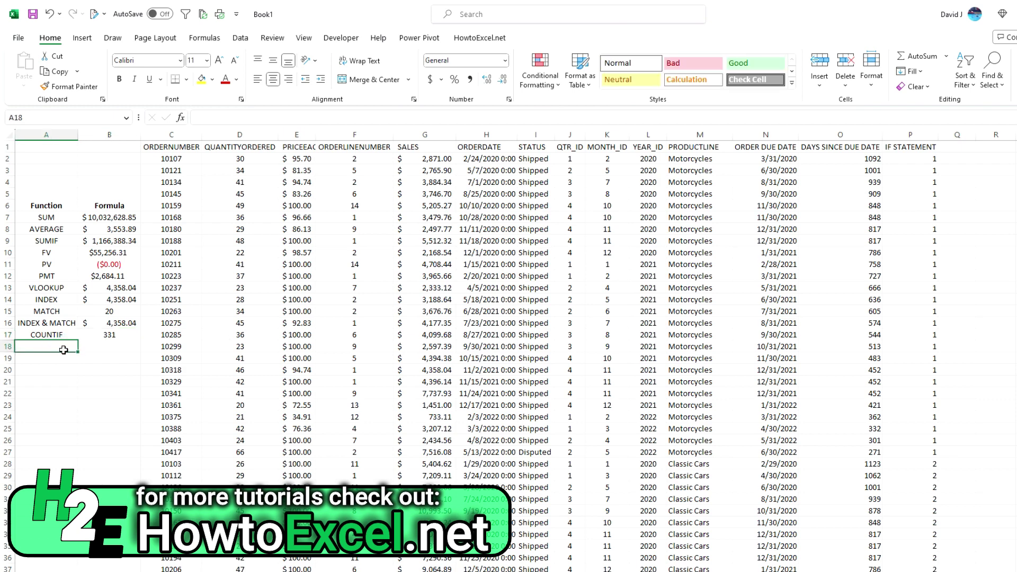
text(COUNTA)
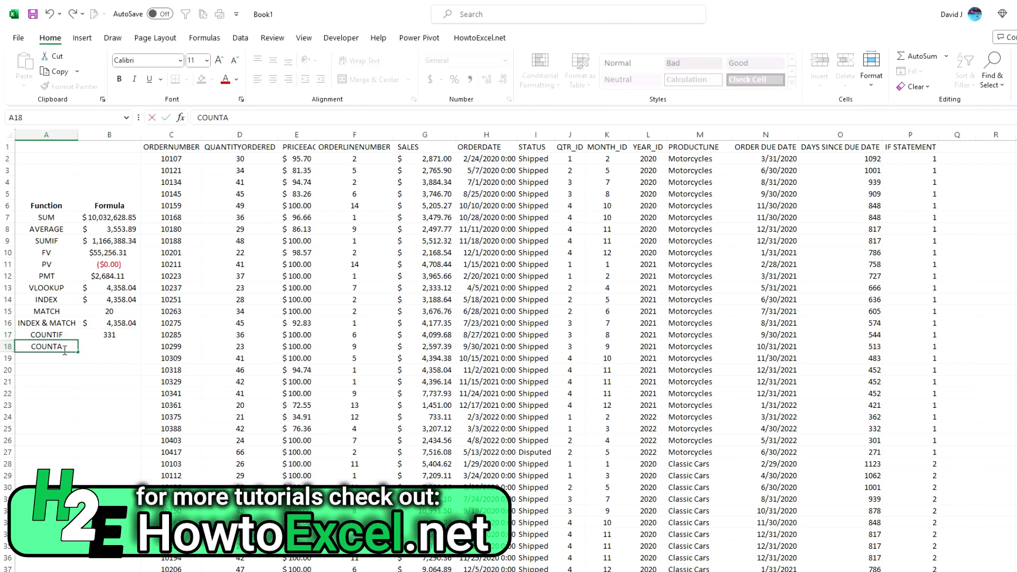
key(Tab)
text(=COUNTA()
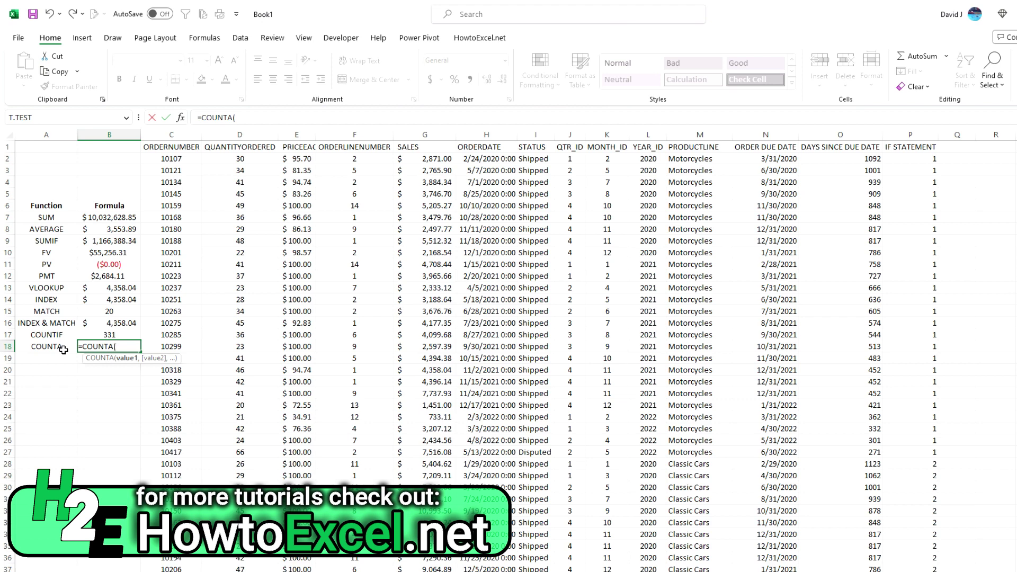
click(174, 134)
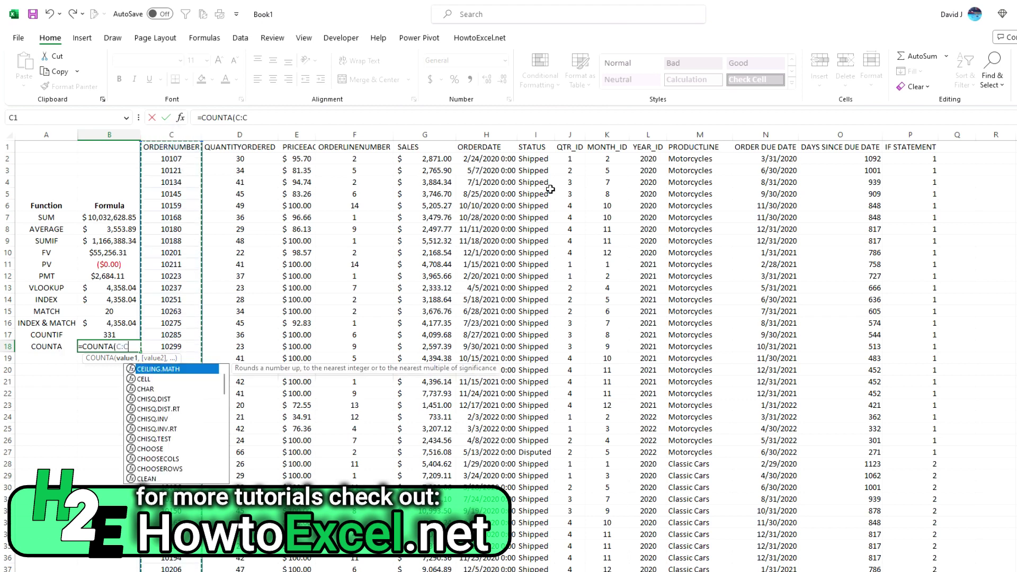
text())
key(Return)
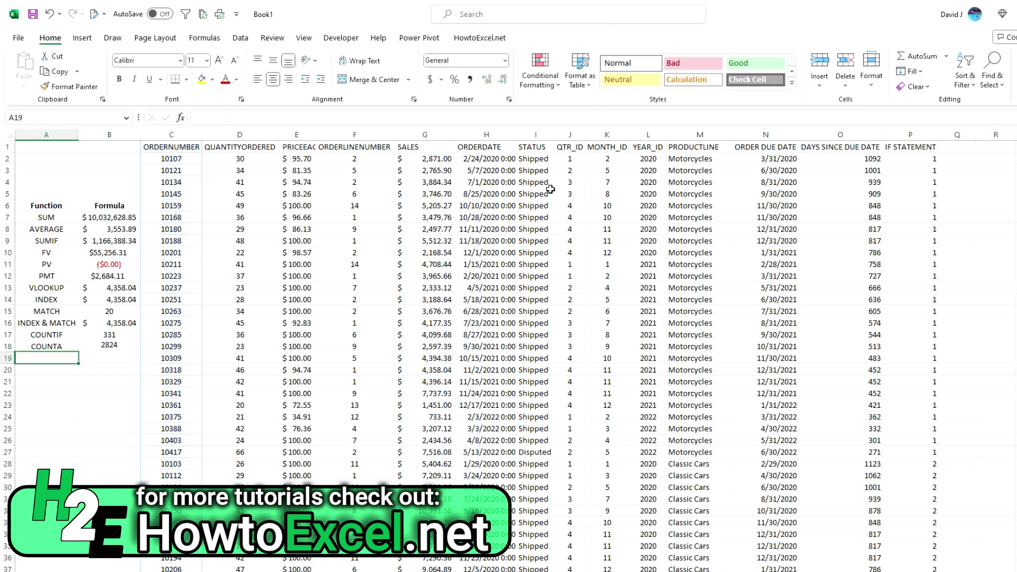
Step: Check how far the ORDERNUMBER column's data extends from C1 to its last filled row, and return to row 1
click(177, 152)
click(185, 152)
key(ctrl+shift+Down)
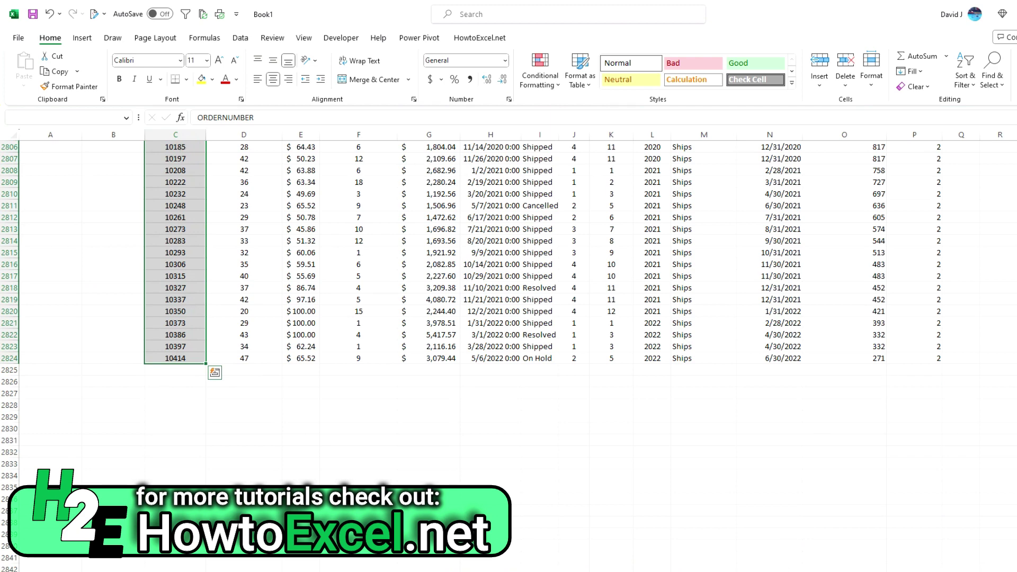
click(125, 239)
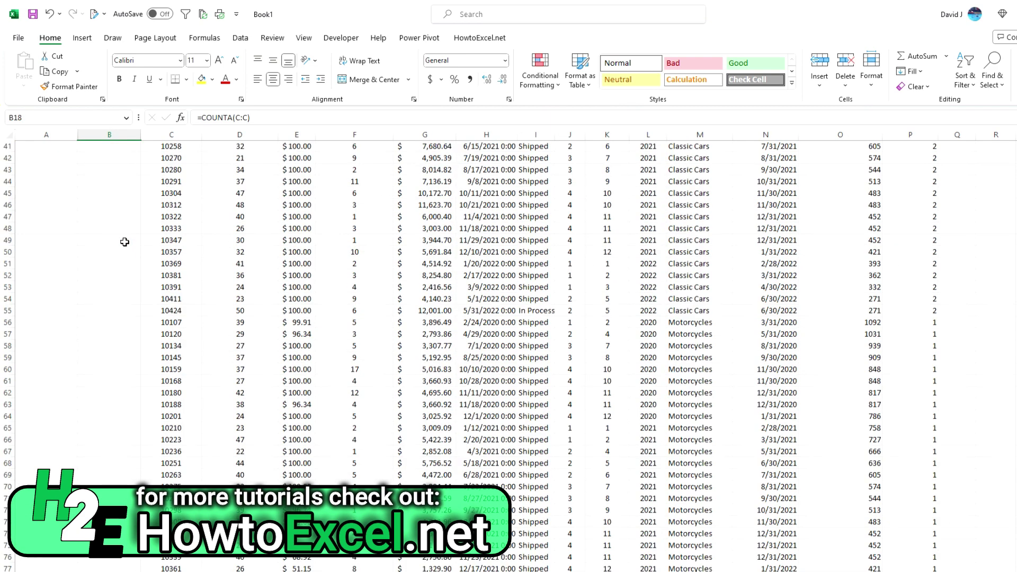
key(ctrl+Up)
key(ctrl+Up)
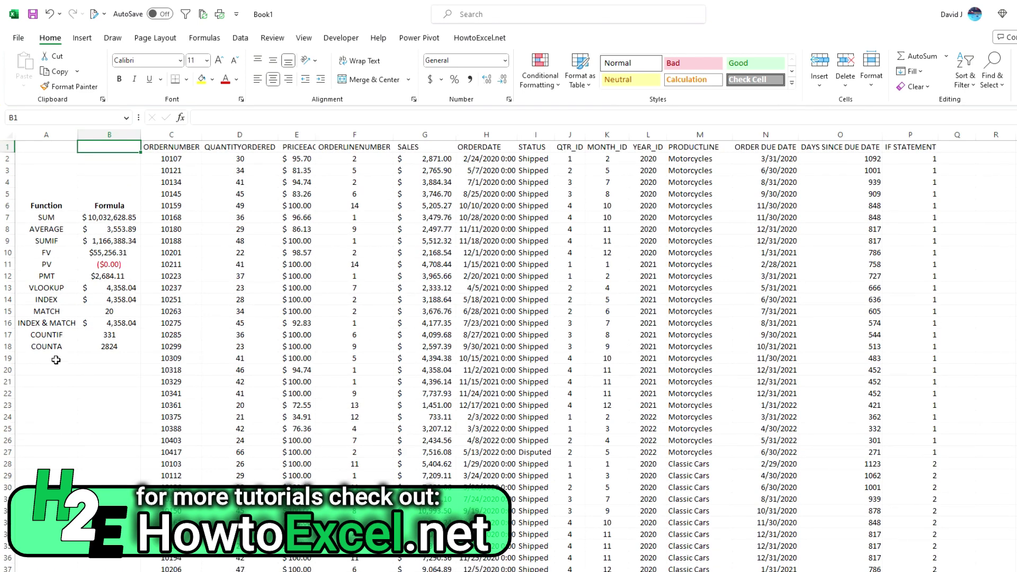
Step: Change the COUNTA range in B18 to column D, giving =COUNTA(D:D)
click(124, 346)
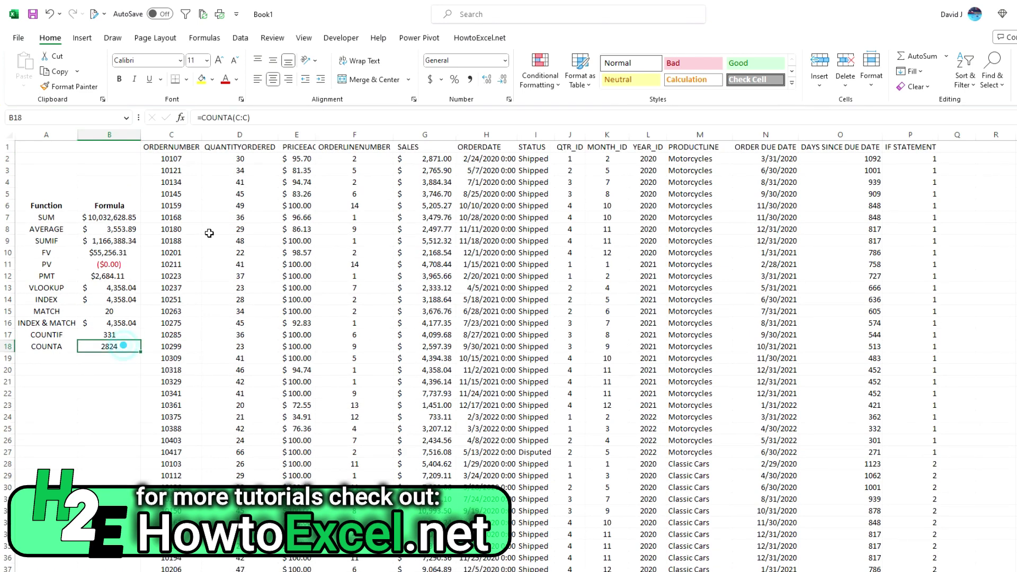
click(261, 118)
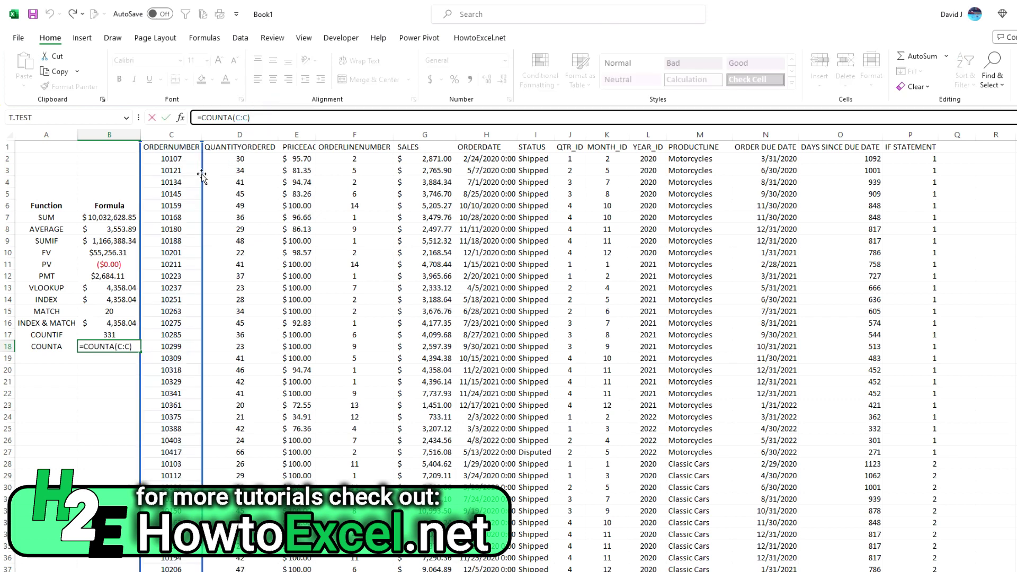
drag(202, 175, 233, 167)
key(Return)
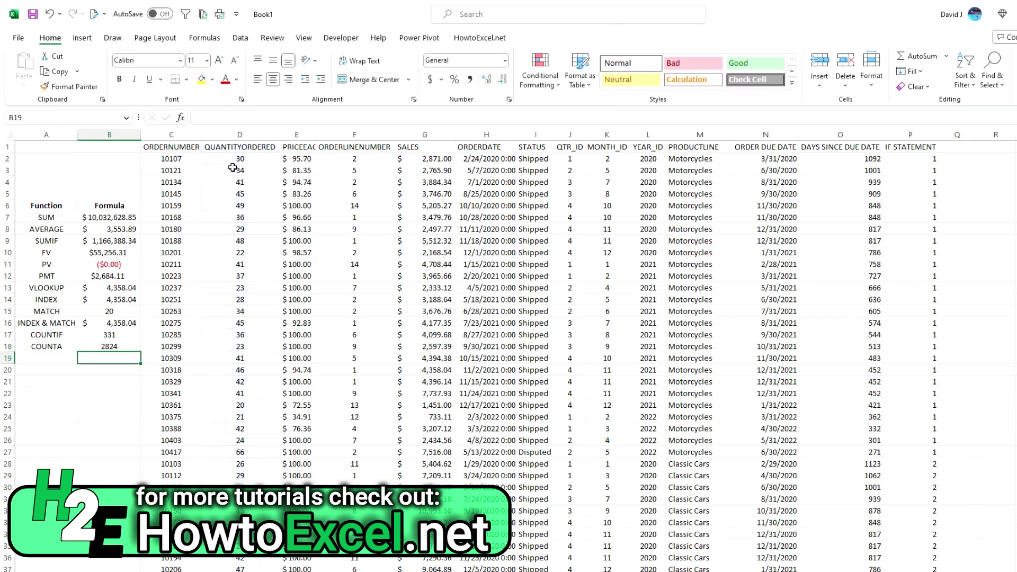
Step: Clear the quantity ordered in D8 and check the COUNTA result in B18
click(253, 229)
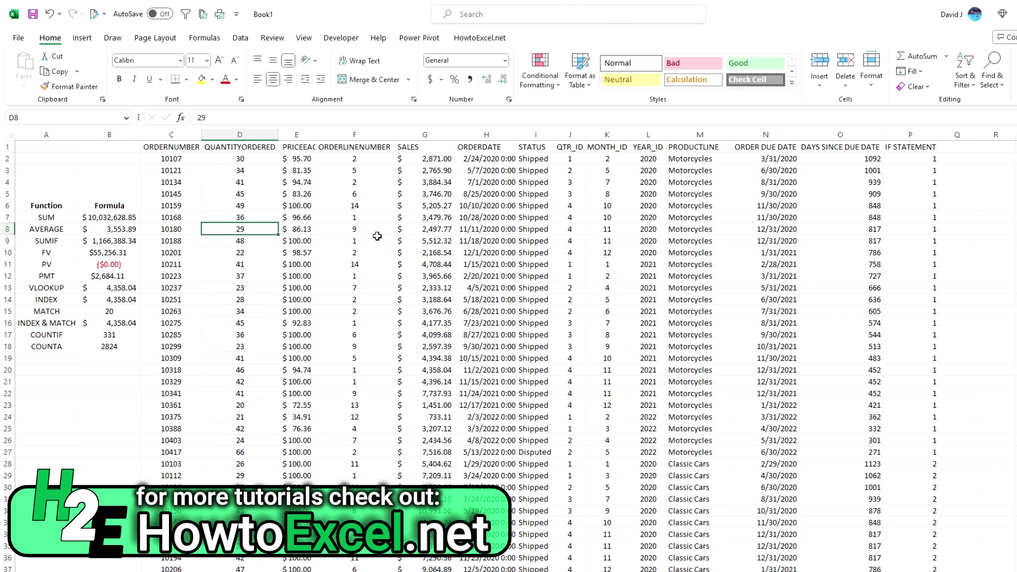
key(Delete)
click(111, 346)
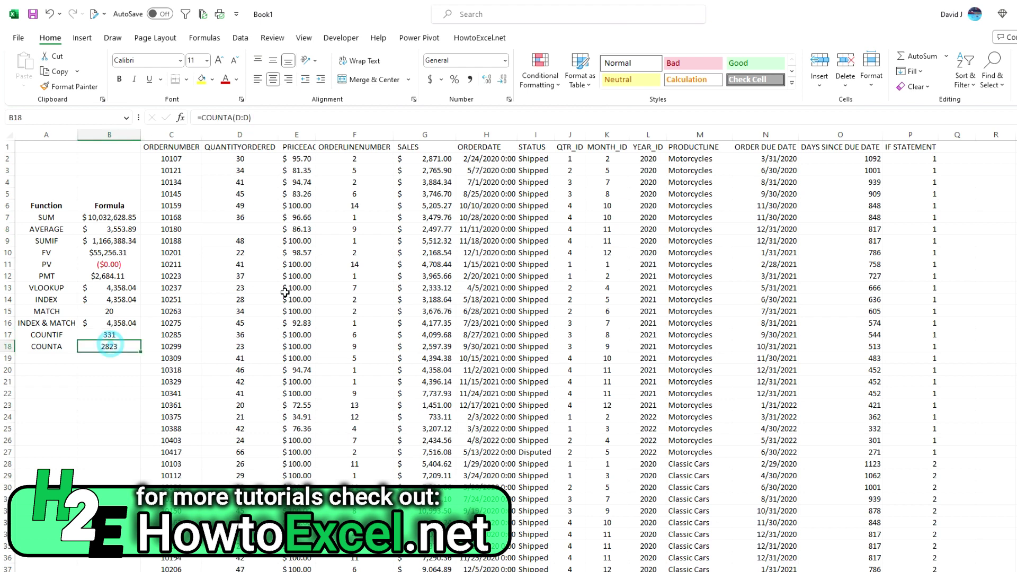
Step: Check the COUNTA formula in B18 and add the label UNIQUE in A19
click(278, 116)
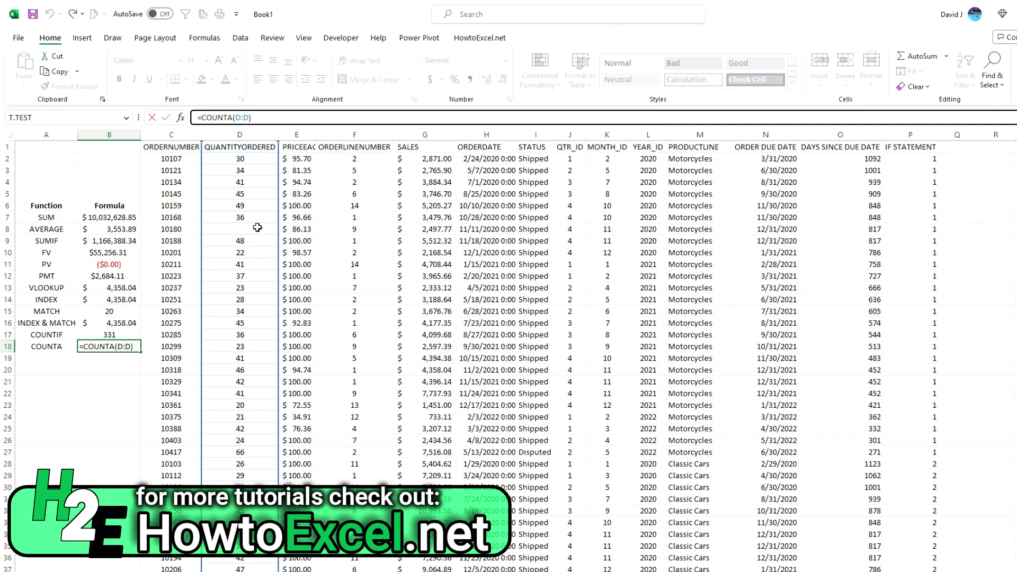
key(Return)
click(59, 359)
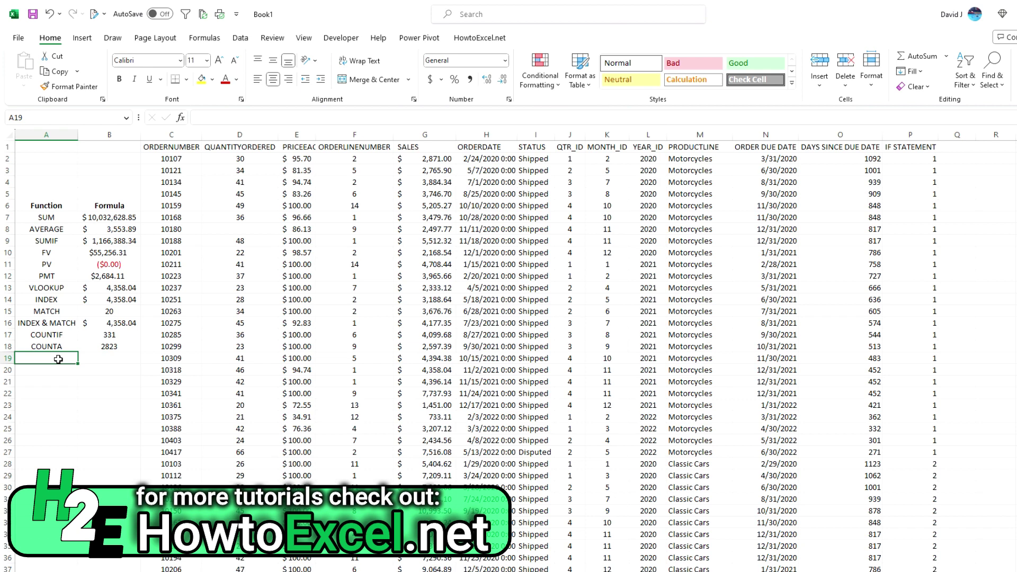
text(UNIQUE)
key(Tab)
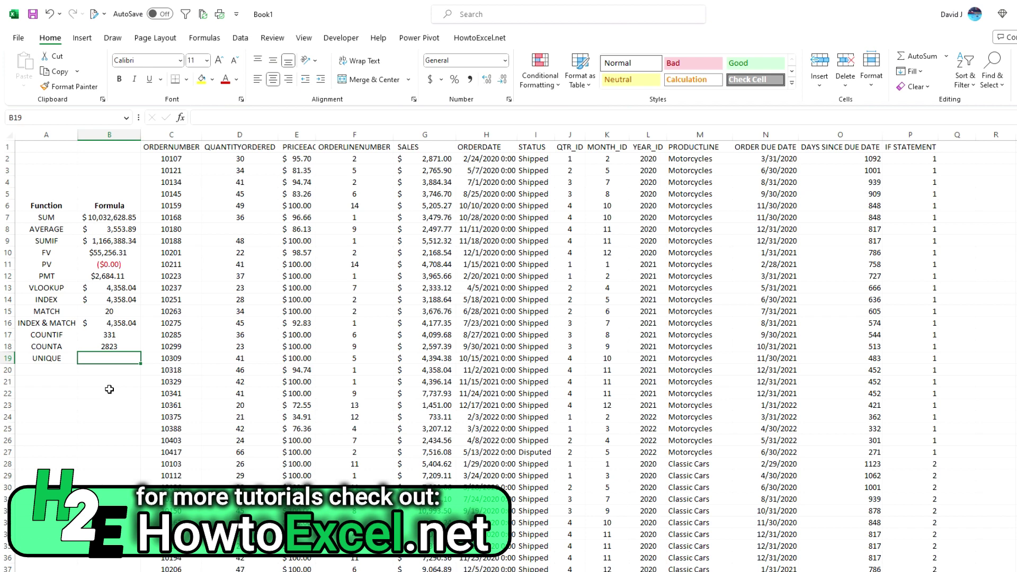
Step: Enter the label UNIQUE VALUES in cell A21
key(Down)
key(Down)
key(Left)
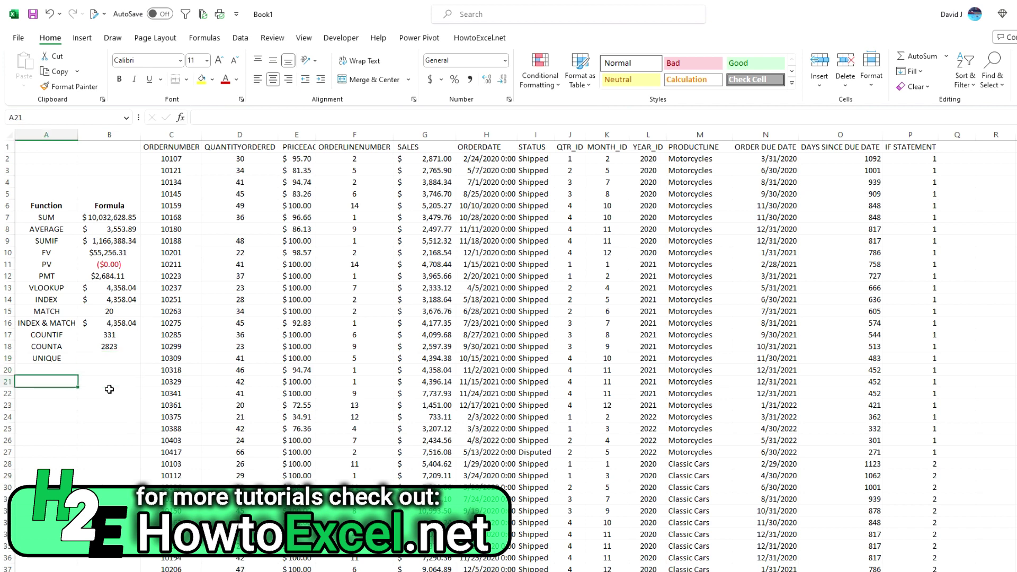
text(U)
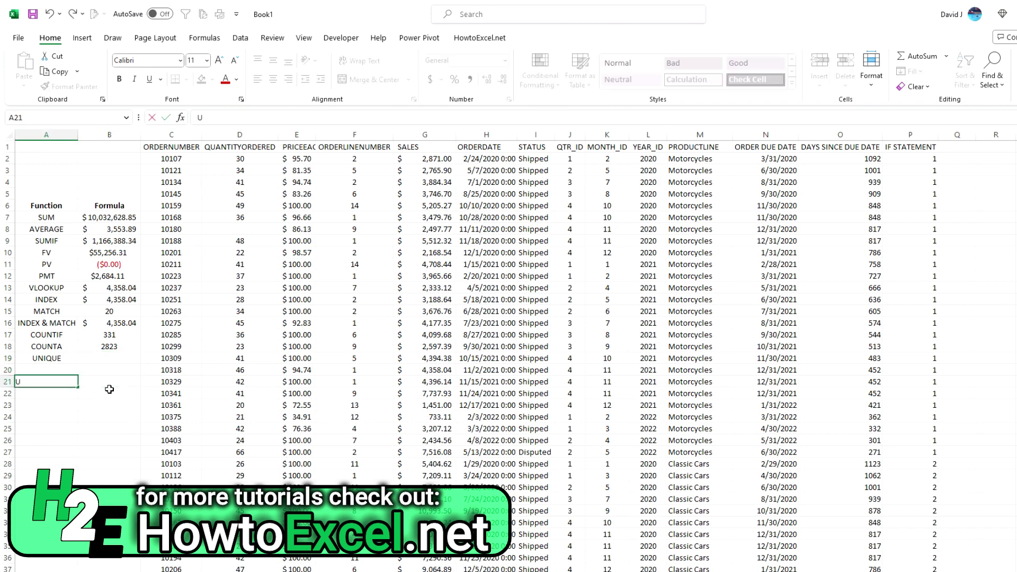
text(NIQUE VALUES)
key(Tab)
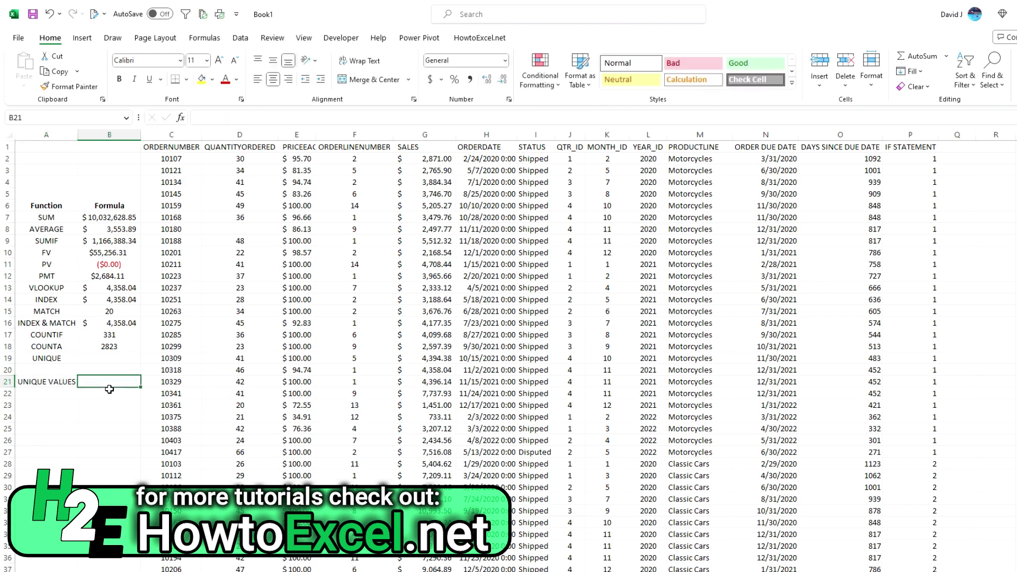
Step: Enter the formula =UNIQUE(M:M) in B21 to list the distinct product lines
text(=uniqu)
key(Tab)
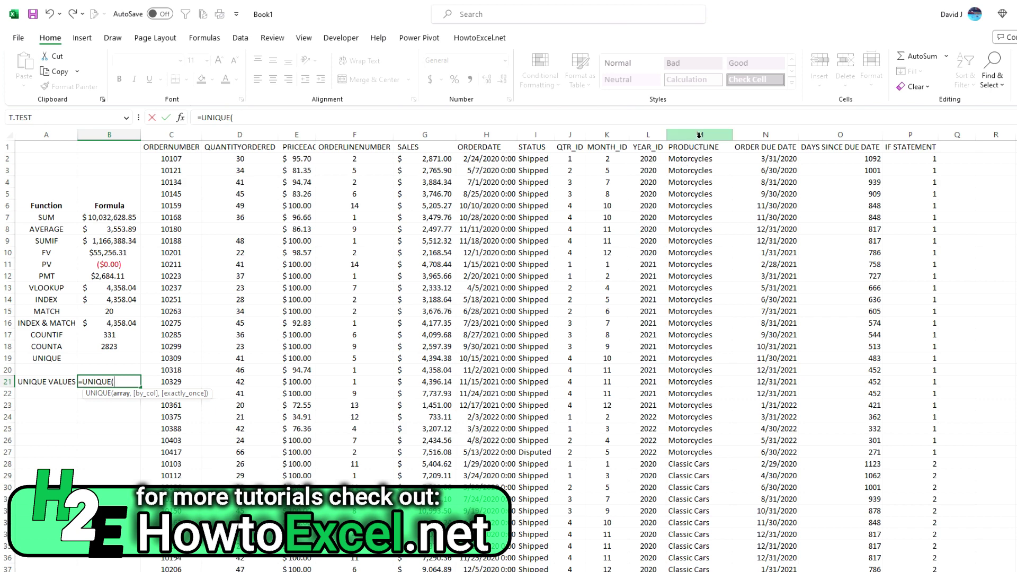
click(700, 135)
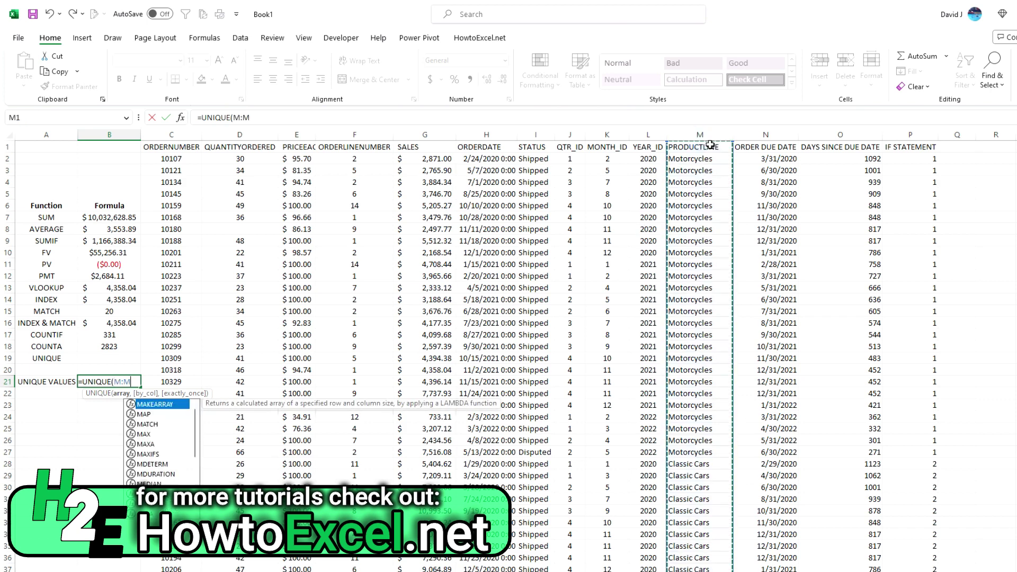
text())
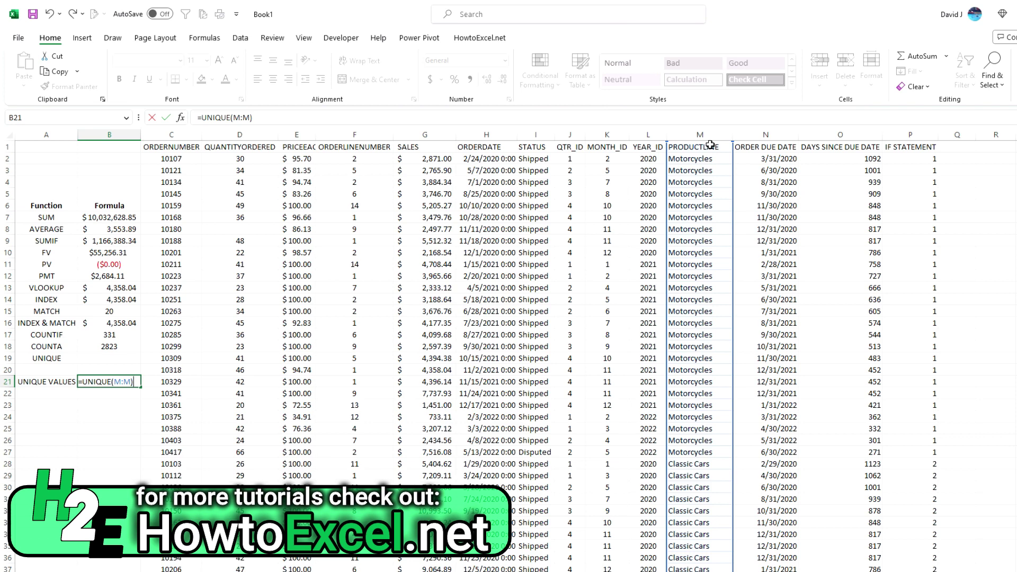
key(Return)
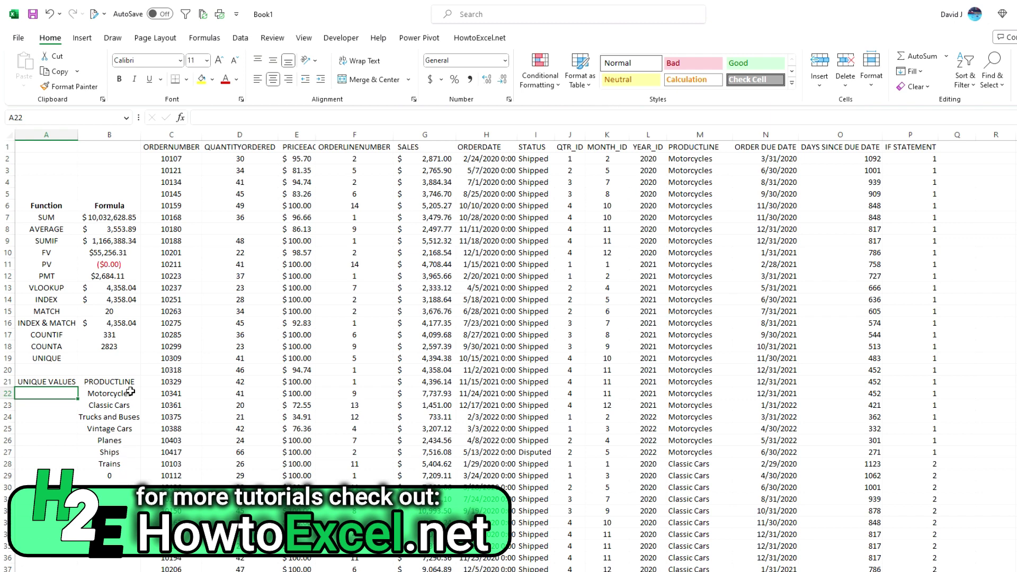
Step: Limit the UNIQUE range in B21 to exclude the header row, giving =UNIQUE(M2:M3000)
click(114, 374)
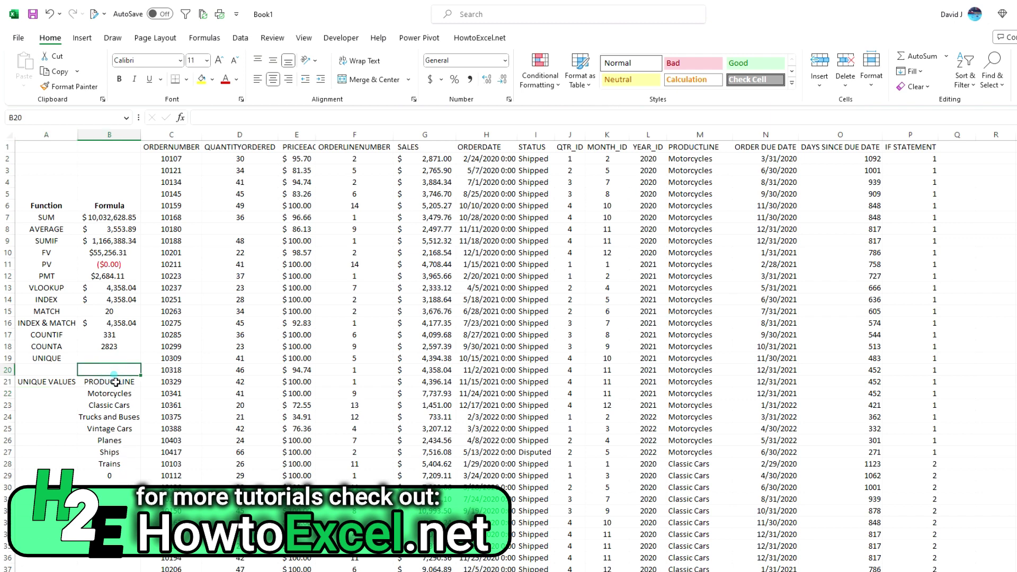
click(116, 382)
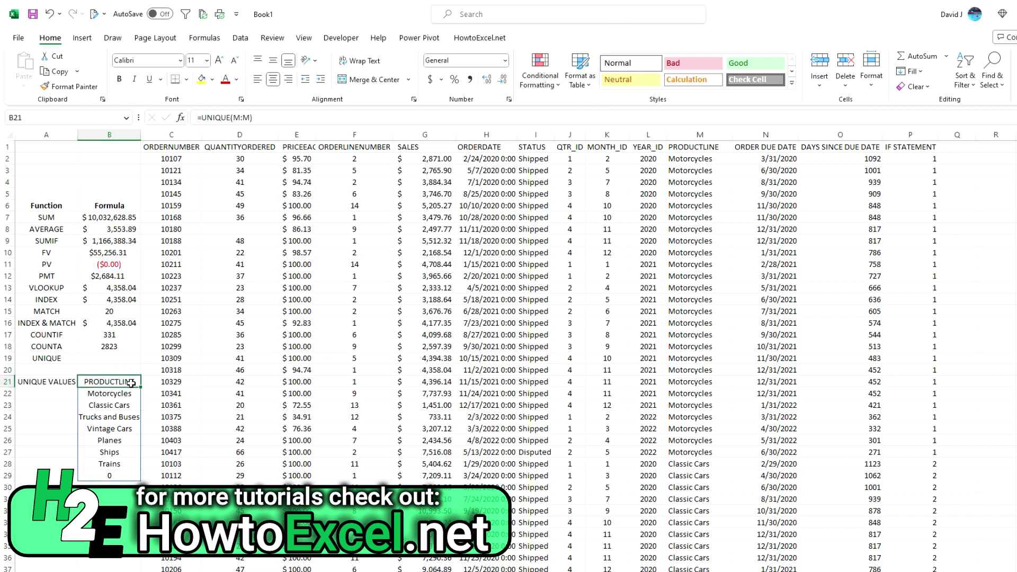
click(240, 117)
text(2)
key(End)
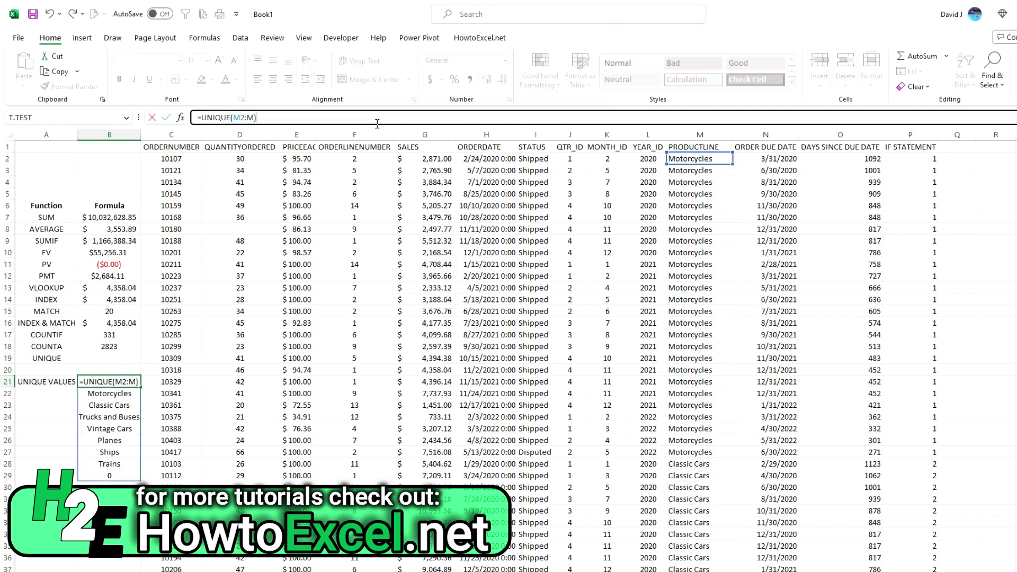
key(Left)
text(3000)
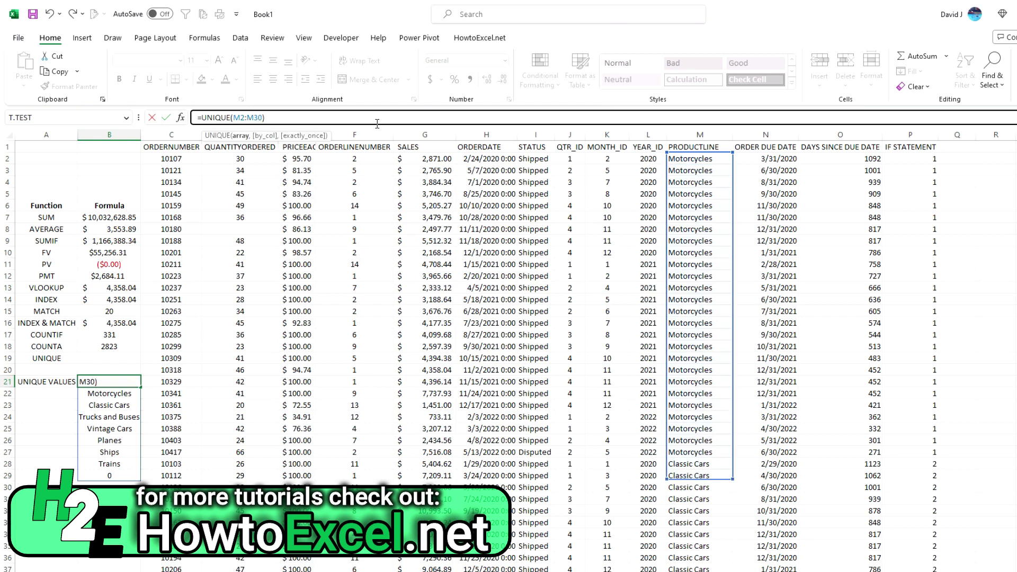
key(Return)
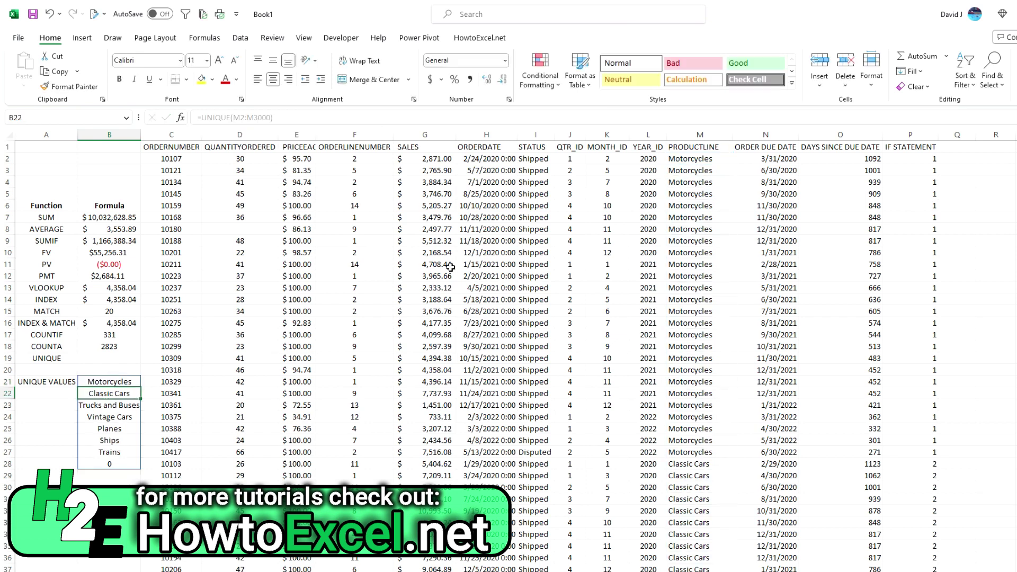
Step: Enter the formula =COUNTA(UNIQUE(M:M)) in B19 to count the distinct product lines
click(136, 352)
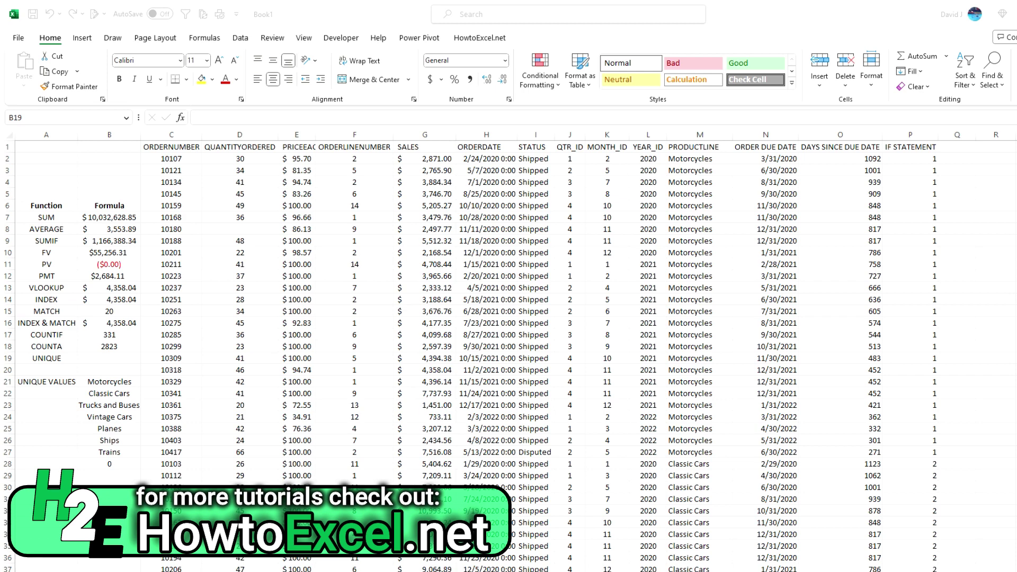
click(119, 359)
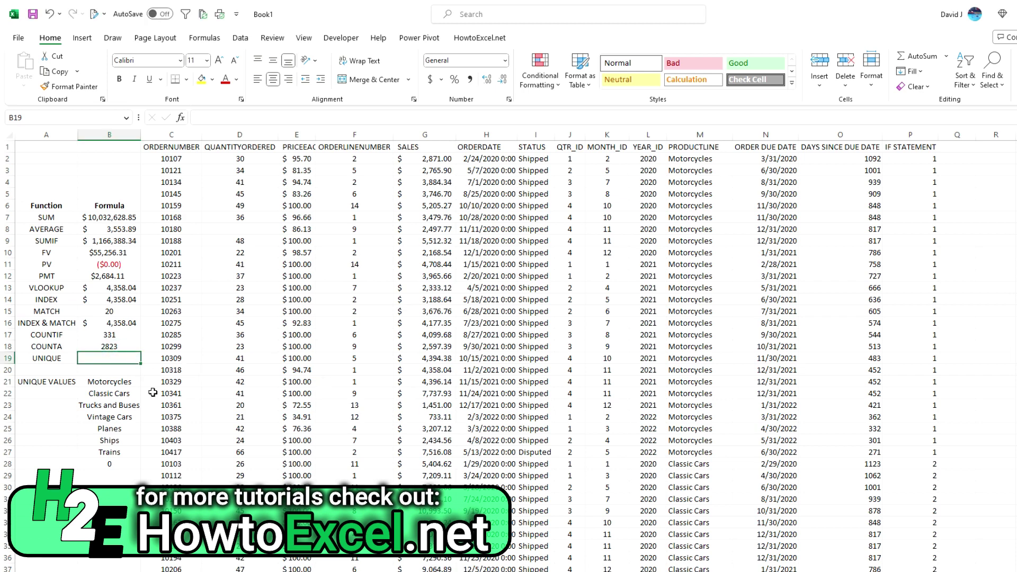
text(=counta)
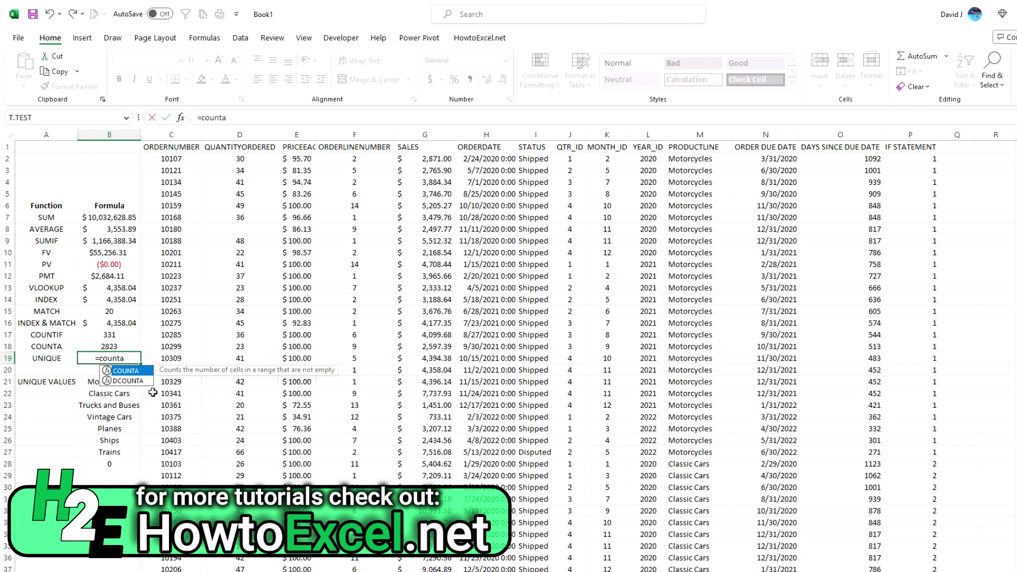
key(Tab)
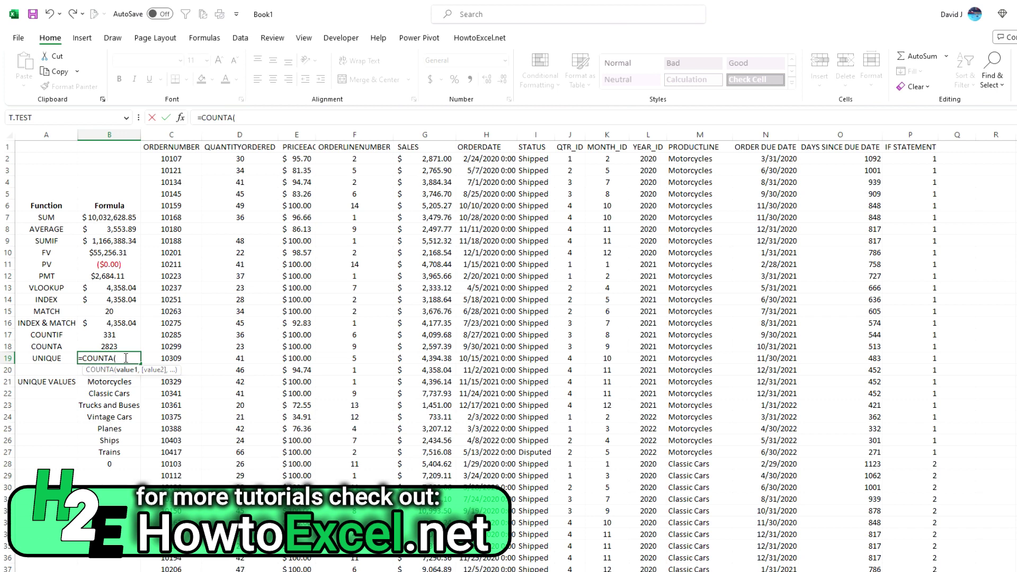
text(UNIQUE()
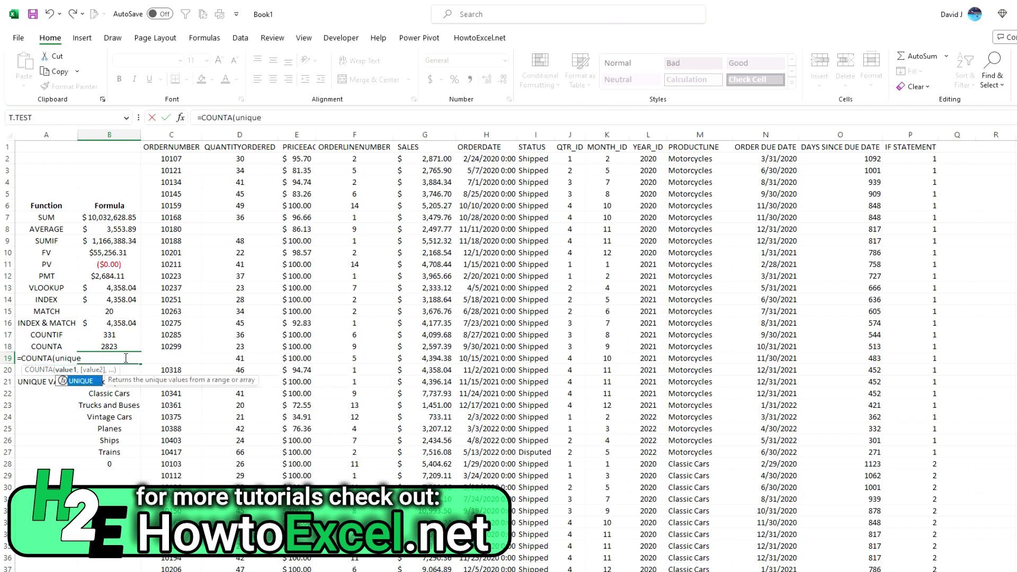
click(699, 135)
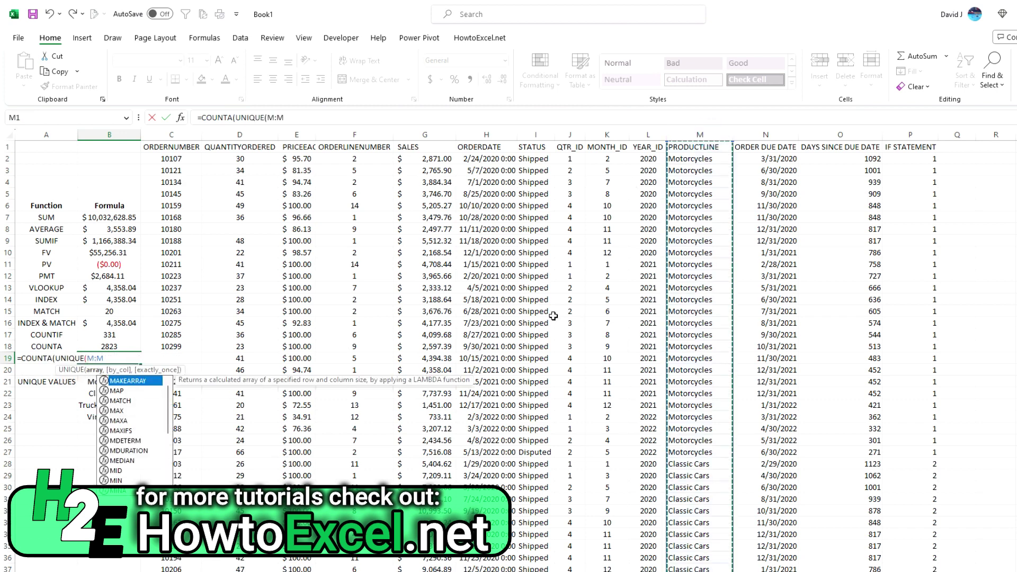
text())
key(Return)
key(Up)
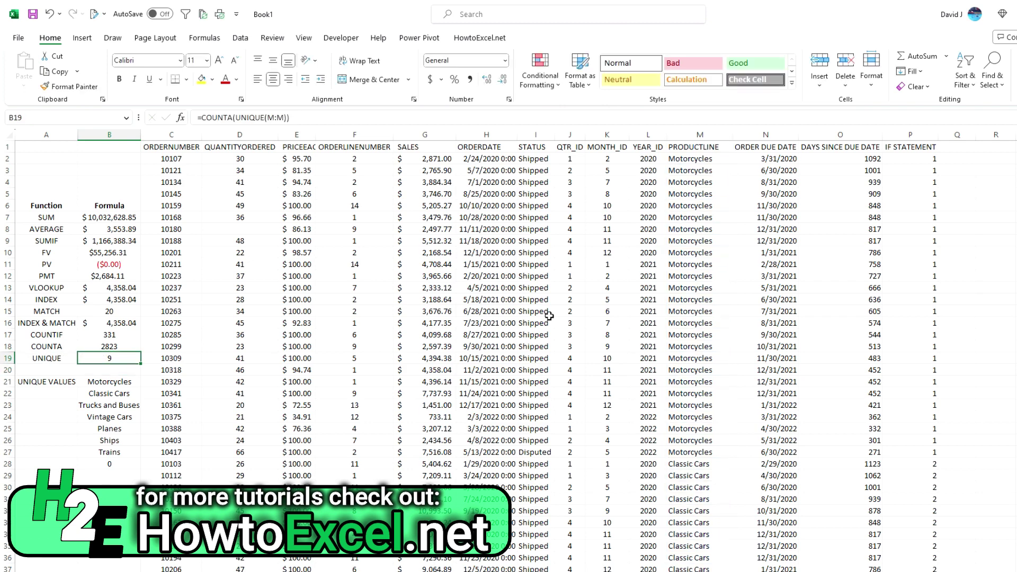
Step: Step through the formula in B19 with Evaluate Formula to its final result, and close the evaluation
click(204, 37)
click(585, 86)
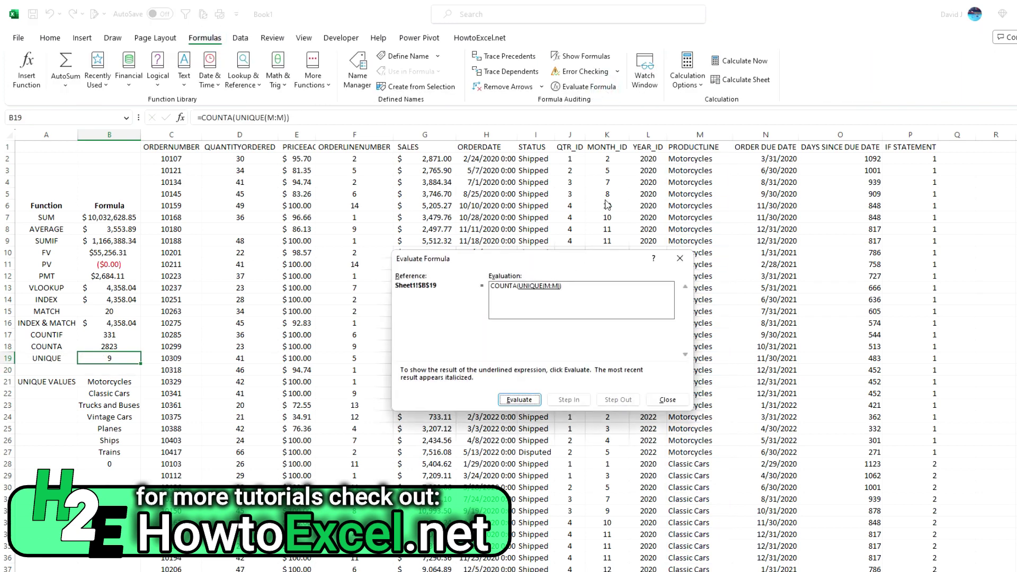
click(529, 402)
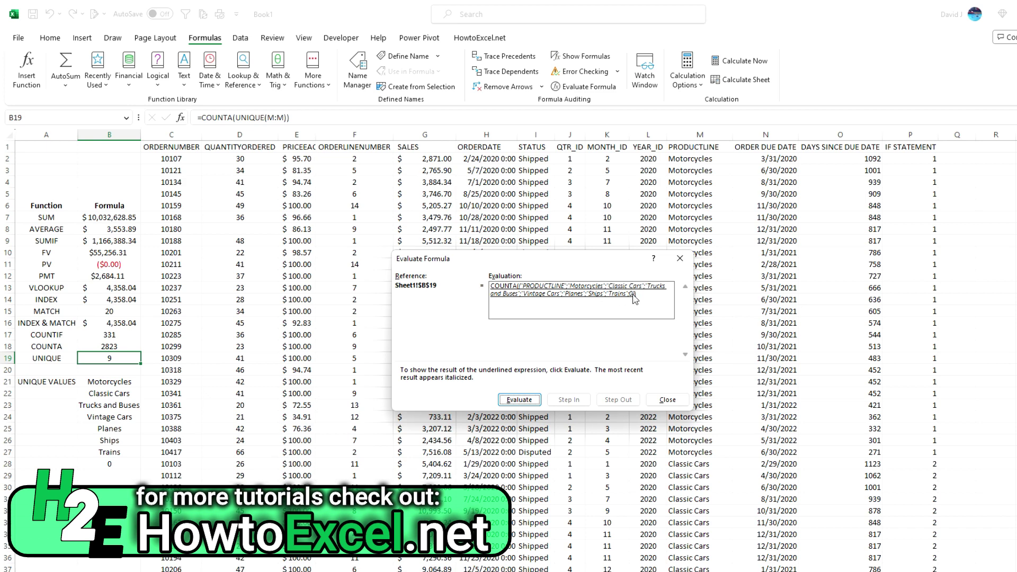
click(531, 404)
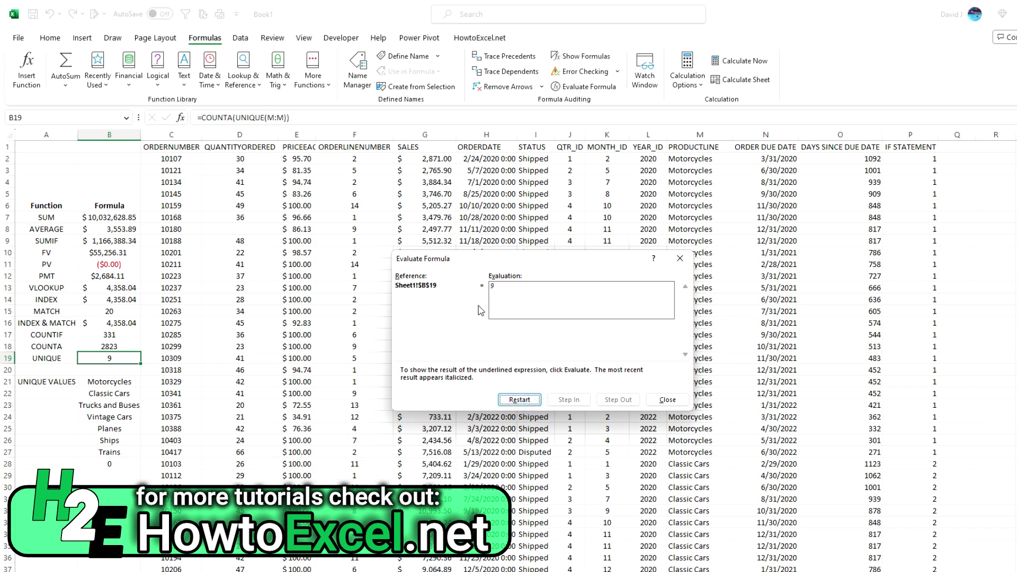
click(661, 401)
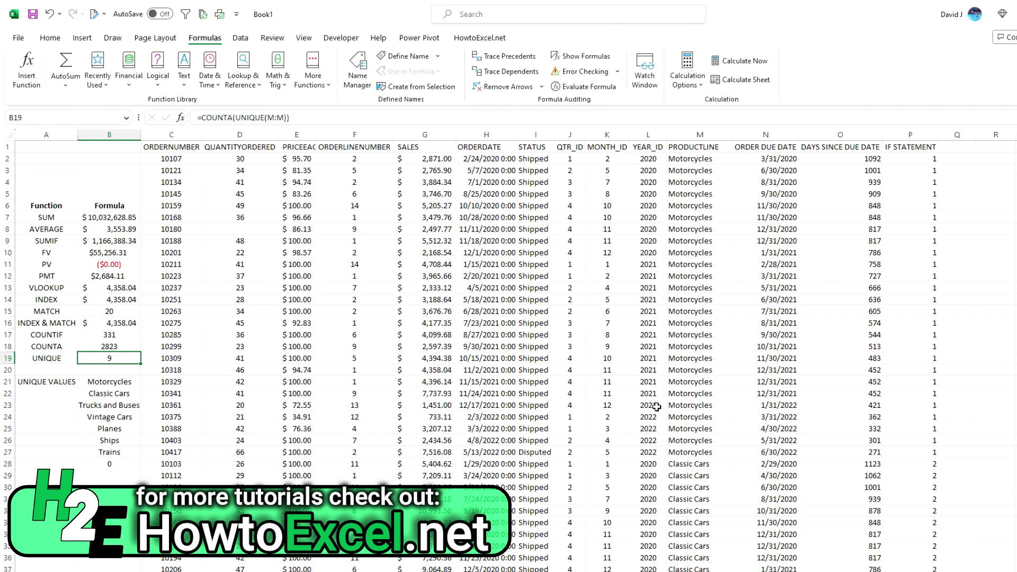
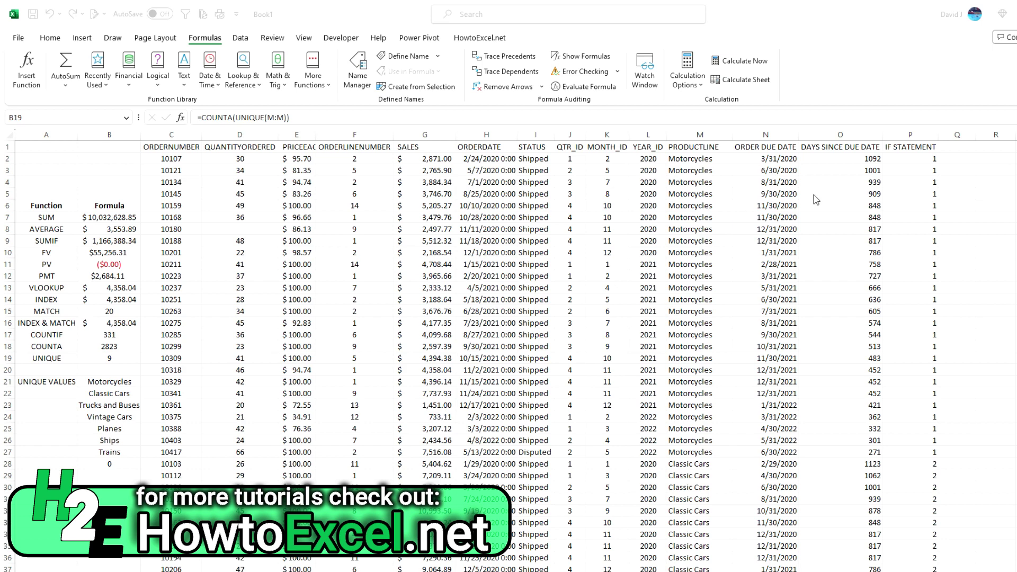
Step: Format the order due date in N2 as Number to show its serial value, and set it back to Short Date
click(766, 161)
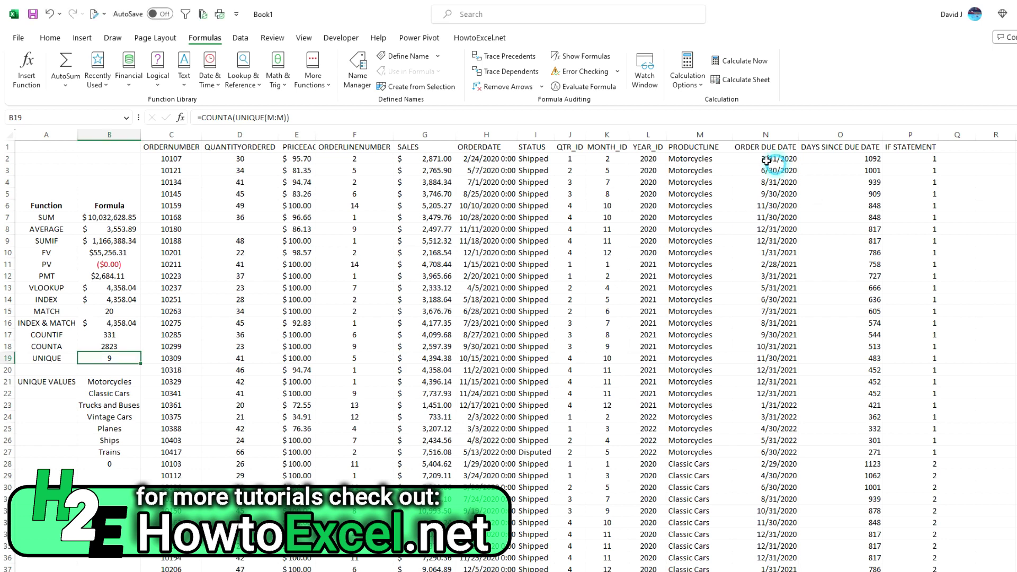
click(50, 38)
click(505, 60)
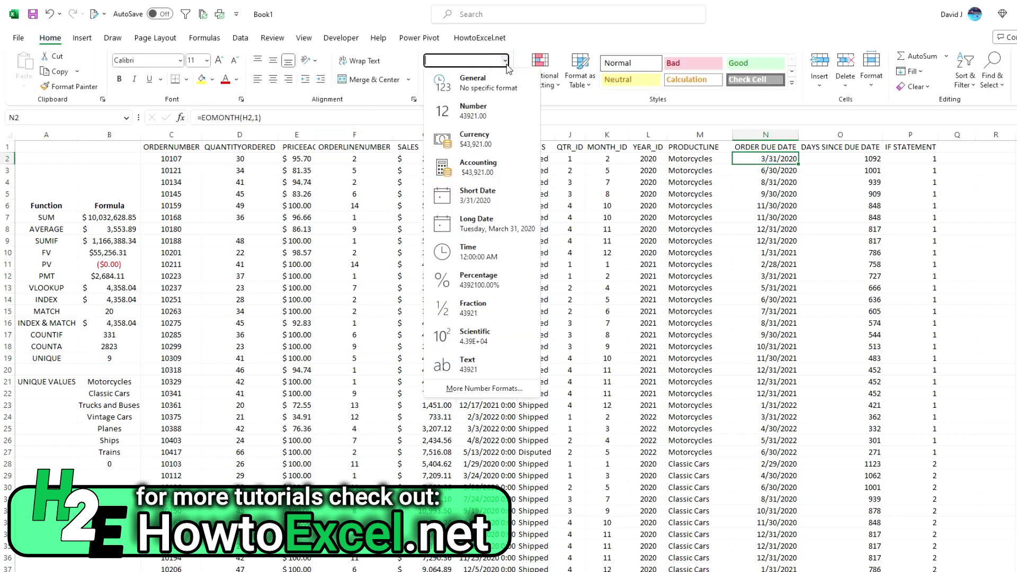
click(496, 110)
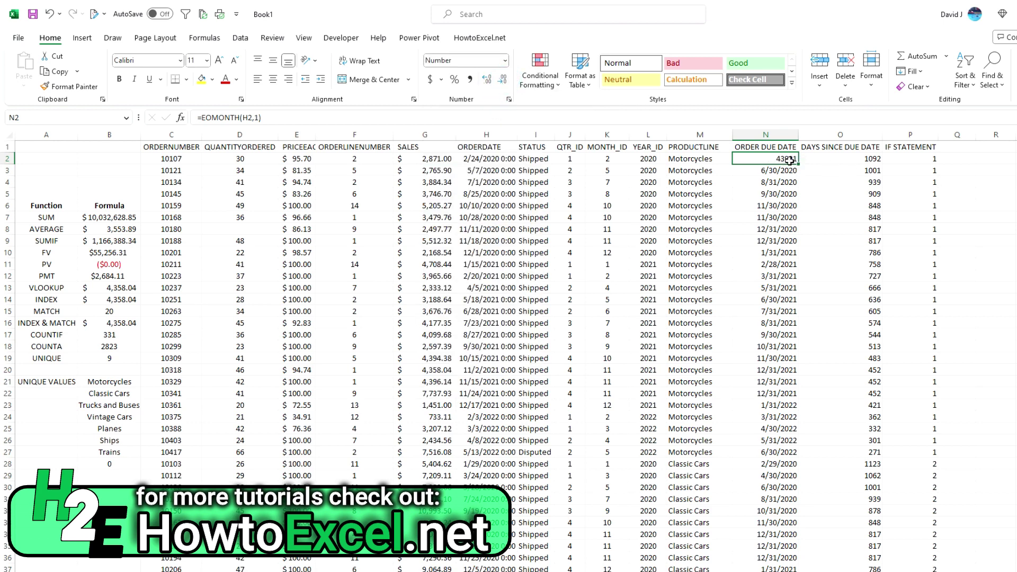
click(505, 60)
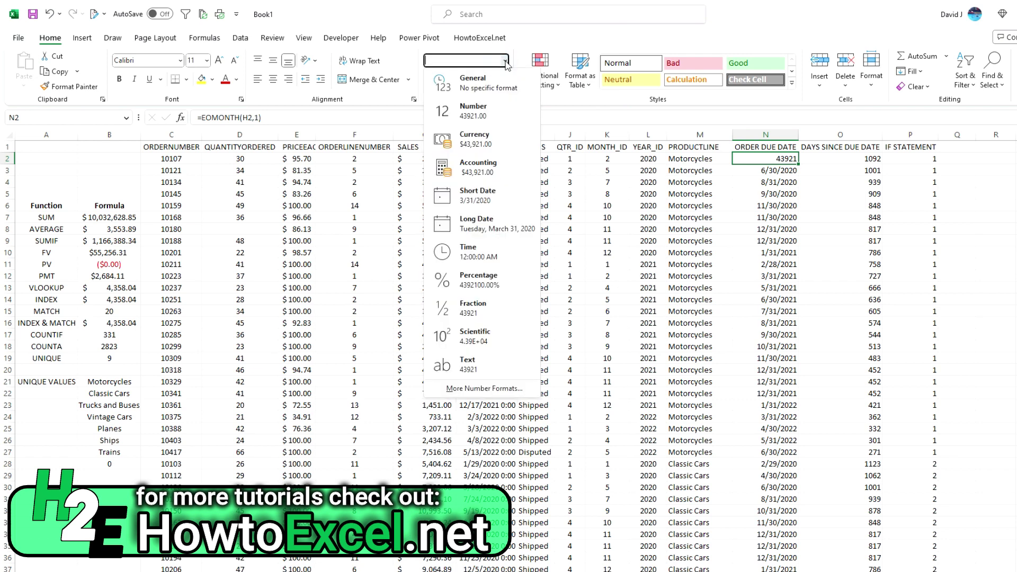
click(494, 194)
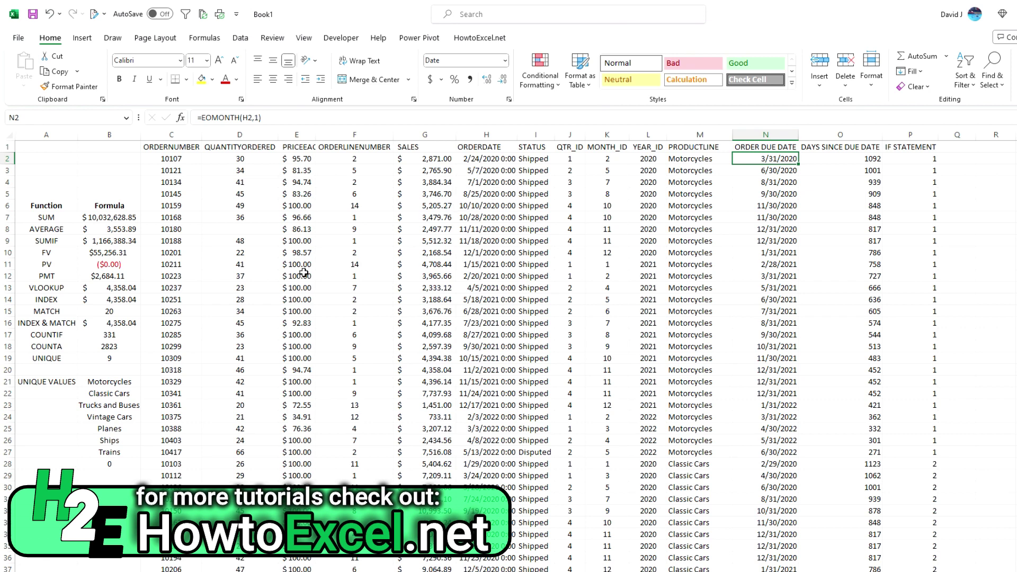
Step: Create an input cell by labelling A2 "Order Number" and entering the order number used in the INDEX & MATCH formula in B2
click(116, 323)
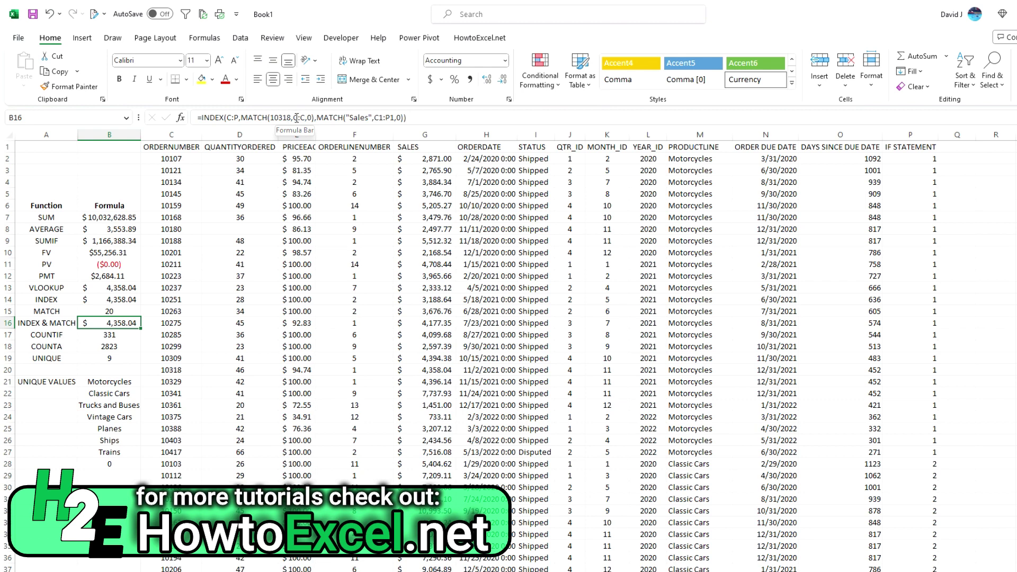
click(97, 164)
click(64, 160)
text(O)
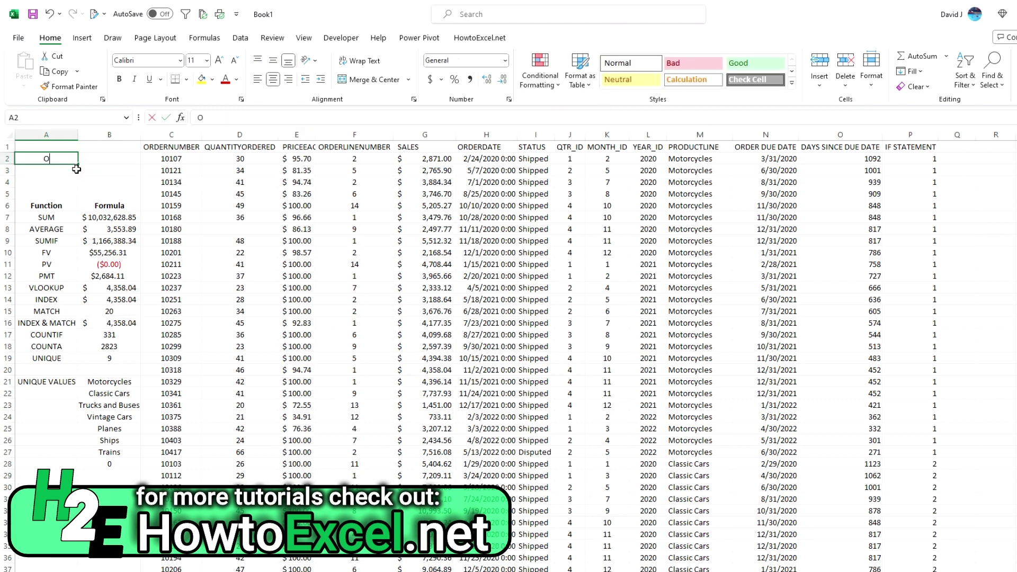
text(rder Number)
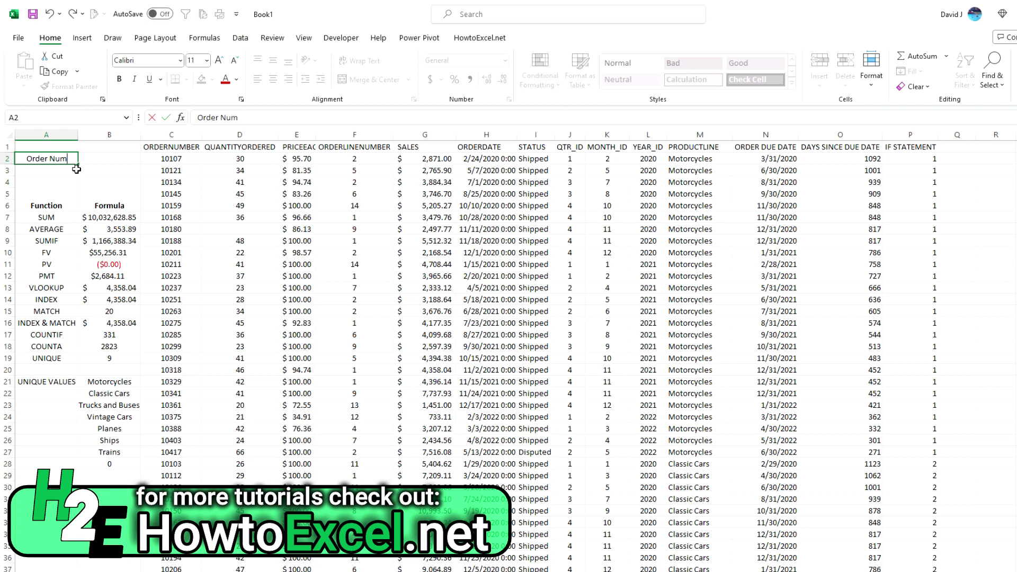
key(Tab)
text(10318)
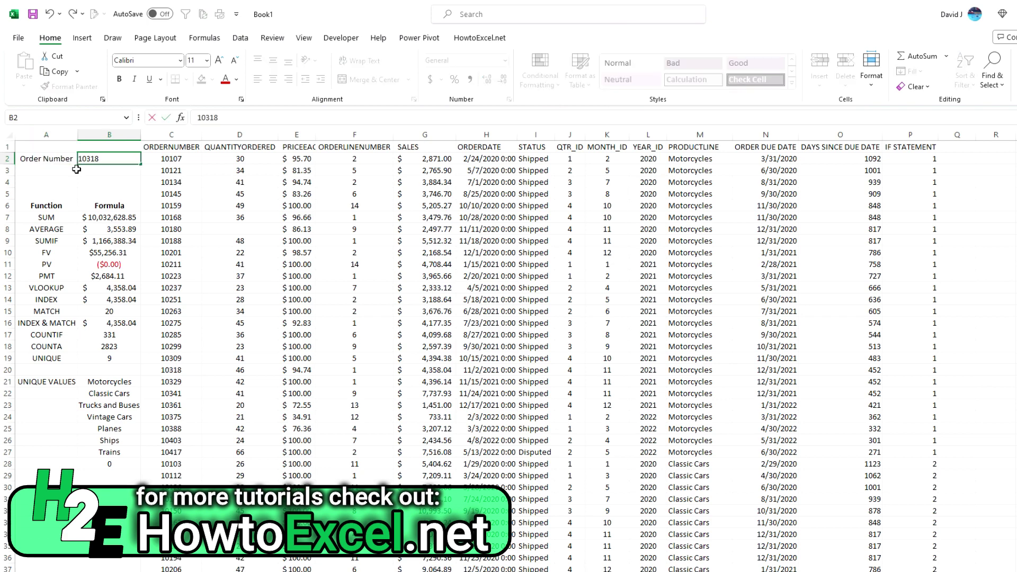
key(Return)
Step: Replace the hardcoded order number in the B16 formula with a reference to B2, giving =INDEX(C:P,MATCH(B2,C:C,0),MATCH("Sales",C1:P1,0))
click(129, 325)
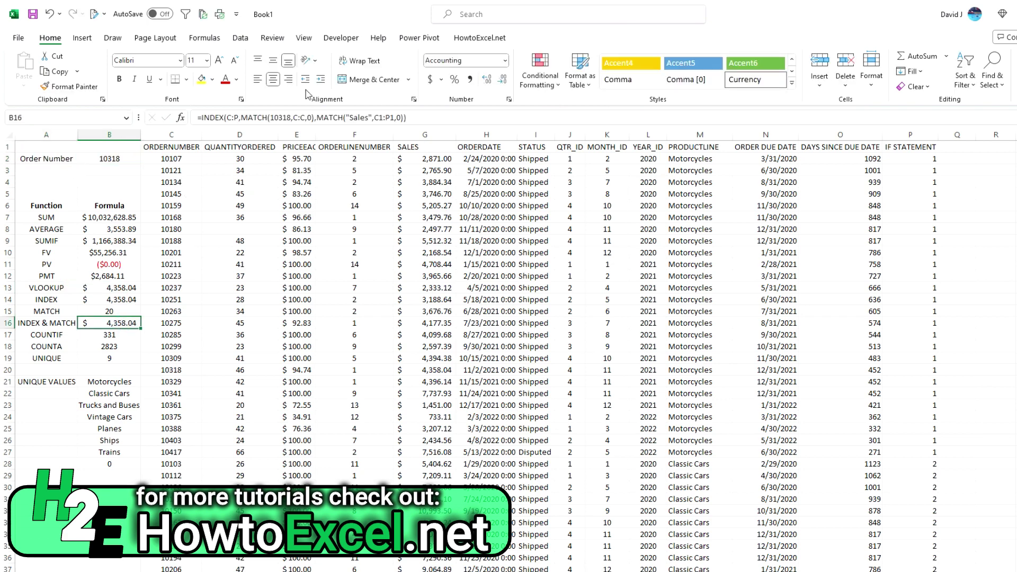
click(279, 117)
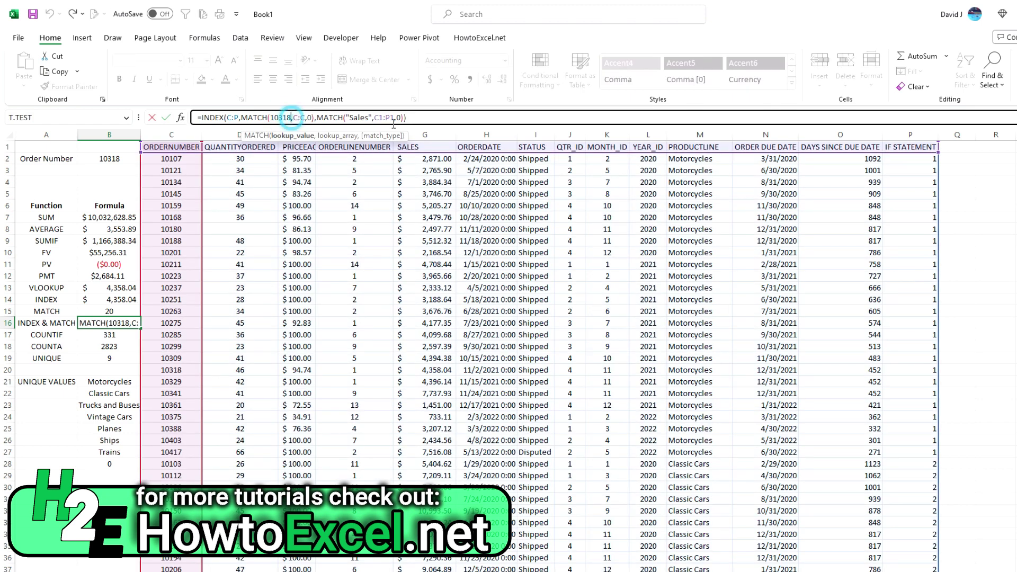
key(BackSpace)
key(BackSpace)
key(BackSpace)
key(BackSpace)
key(BackSpace)
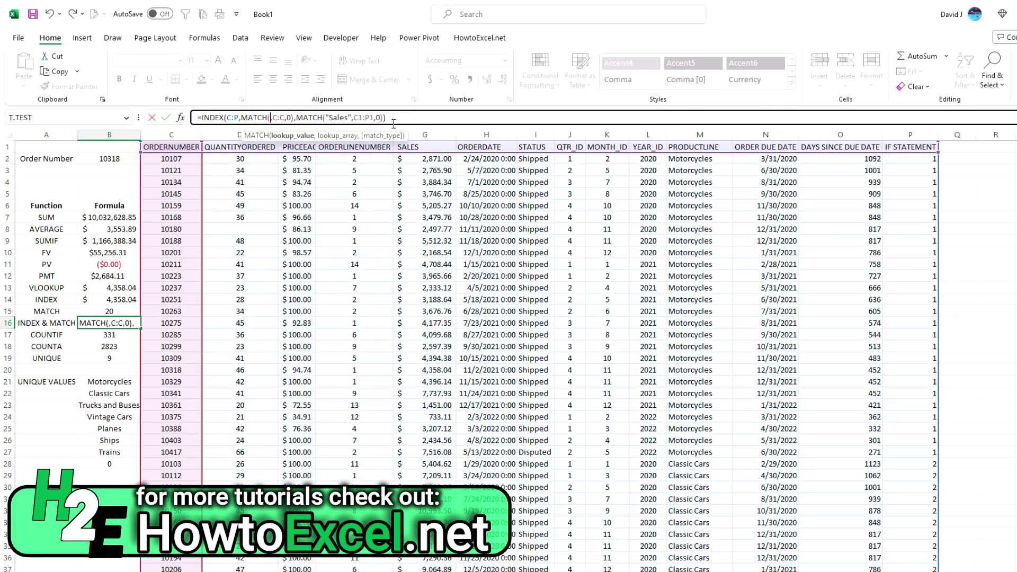
click(106, 160)
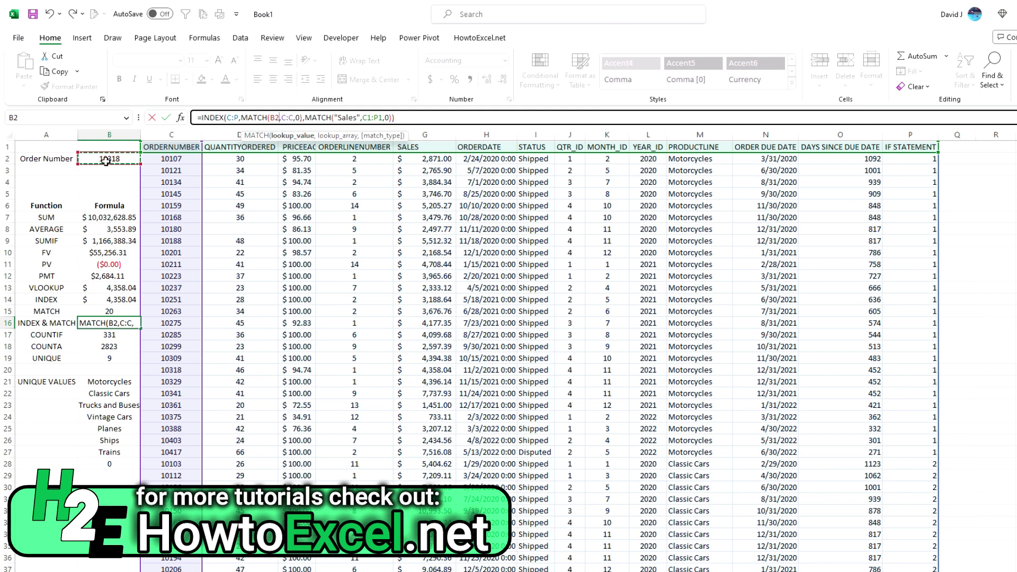
key(ctrl+Return)
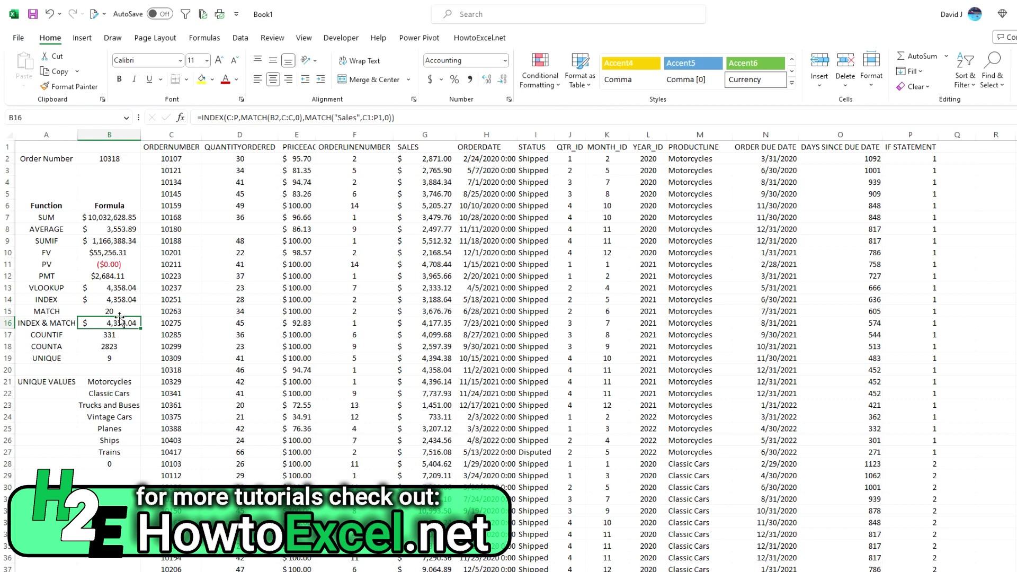
Step: Review the INDEX and VLOOKUP formulas, then enter a different order number in B2 and check the INDEX & MATCH result in B16
click(121, 297)
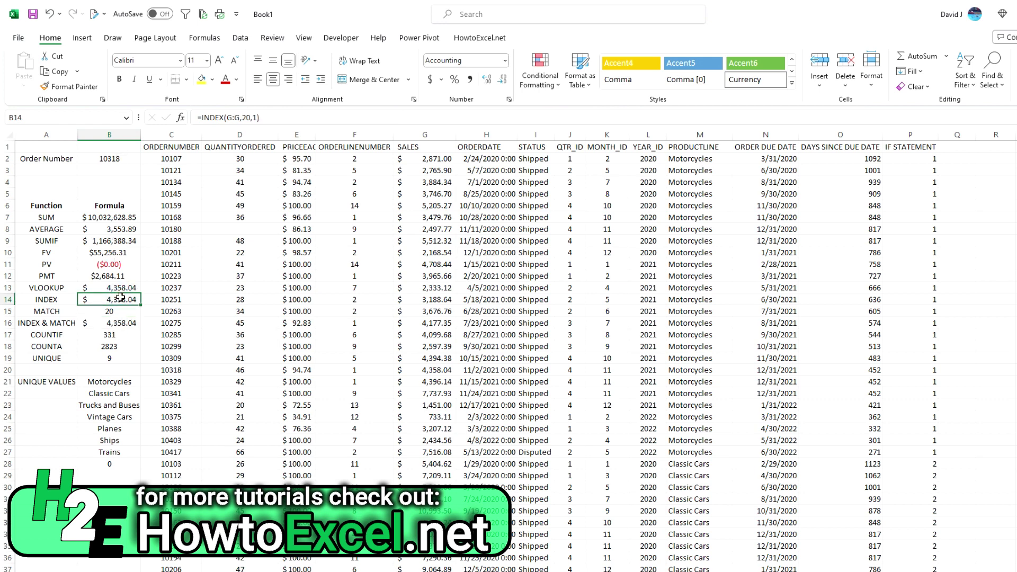
click(119, 287)
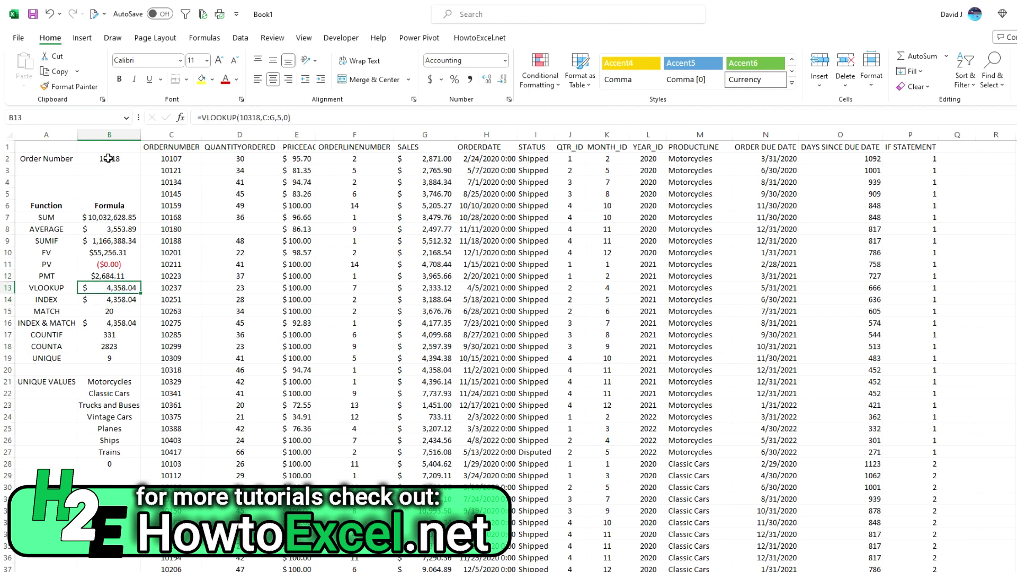
click(108, 159)
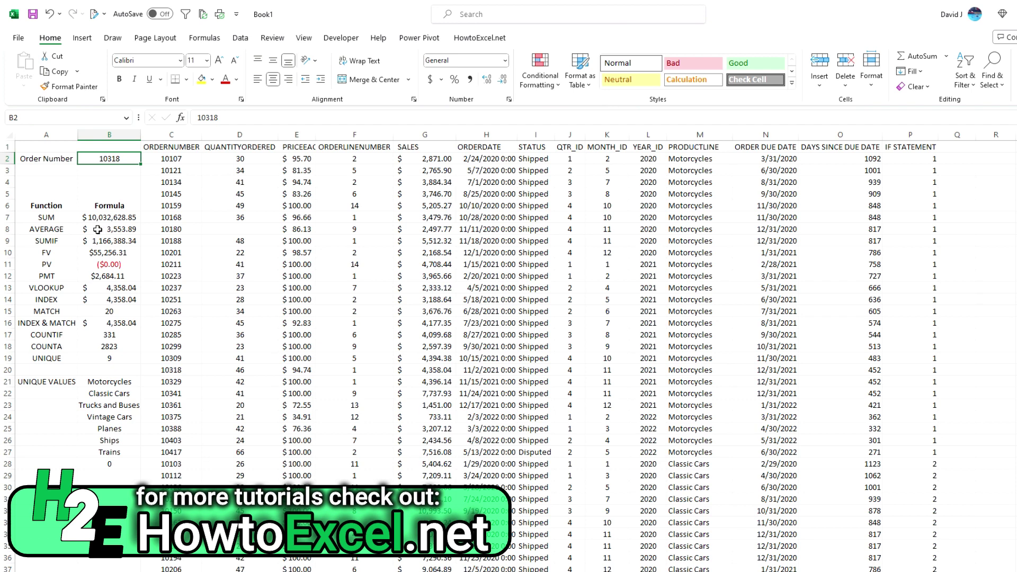
text(10150)
key(Return)
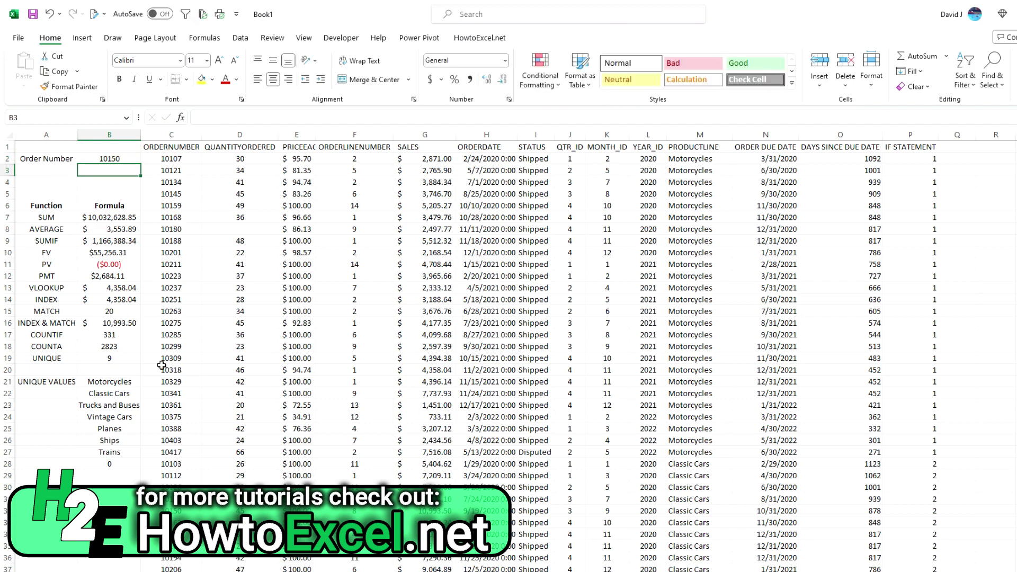
click(129, 324)
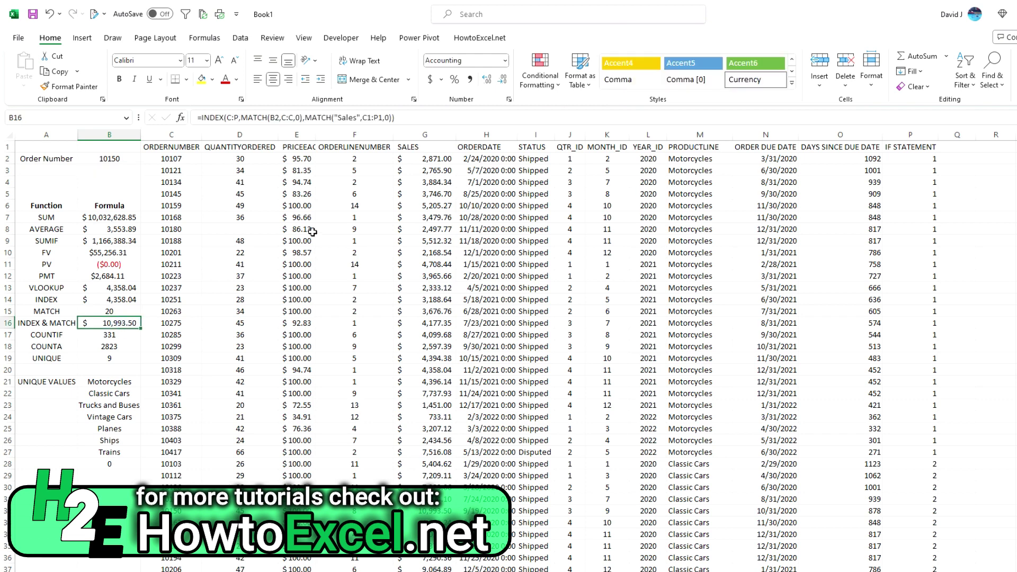